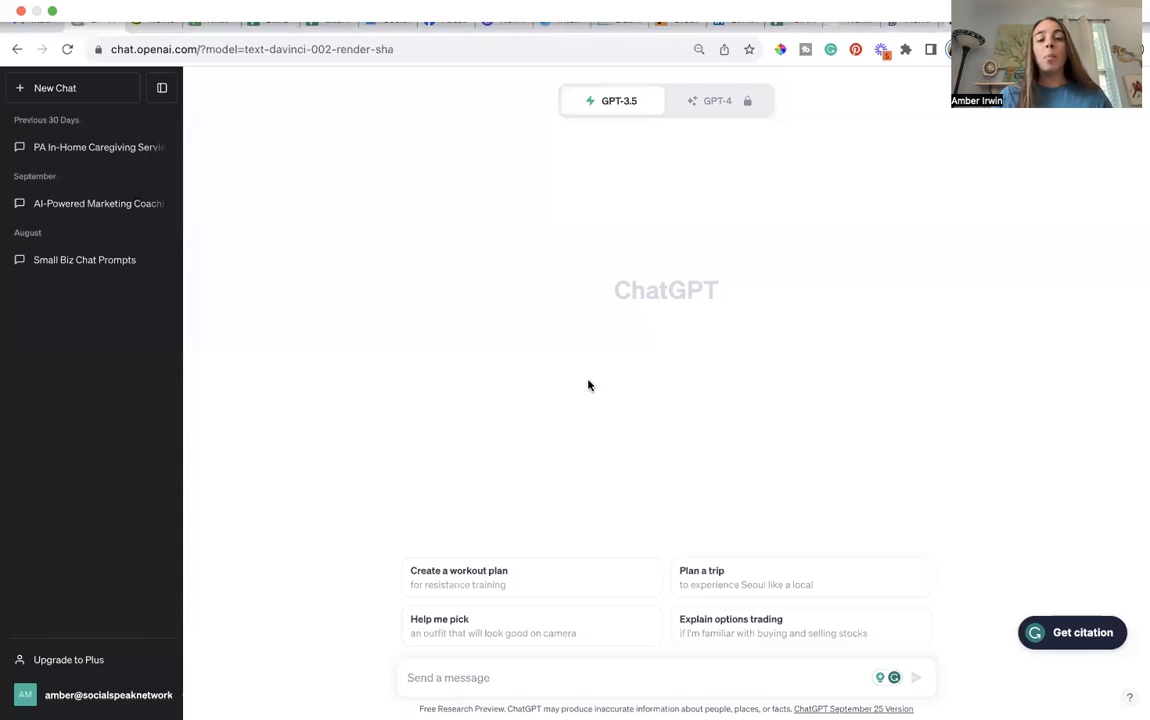
Ask ChatGPT: "Write 25 social media how-tos for small business owners and put these in a table format", accepting the hyphen correction in "how-tos"
left_click(573, 683)
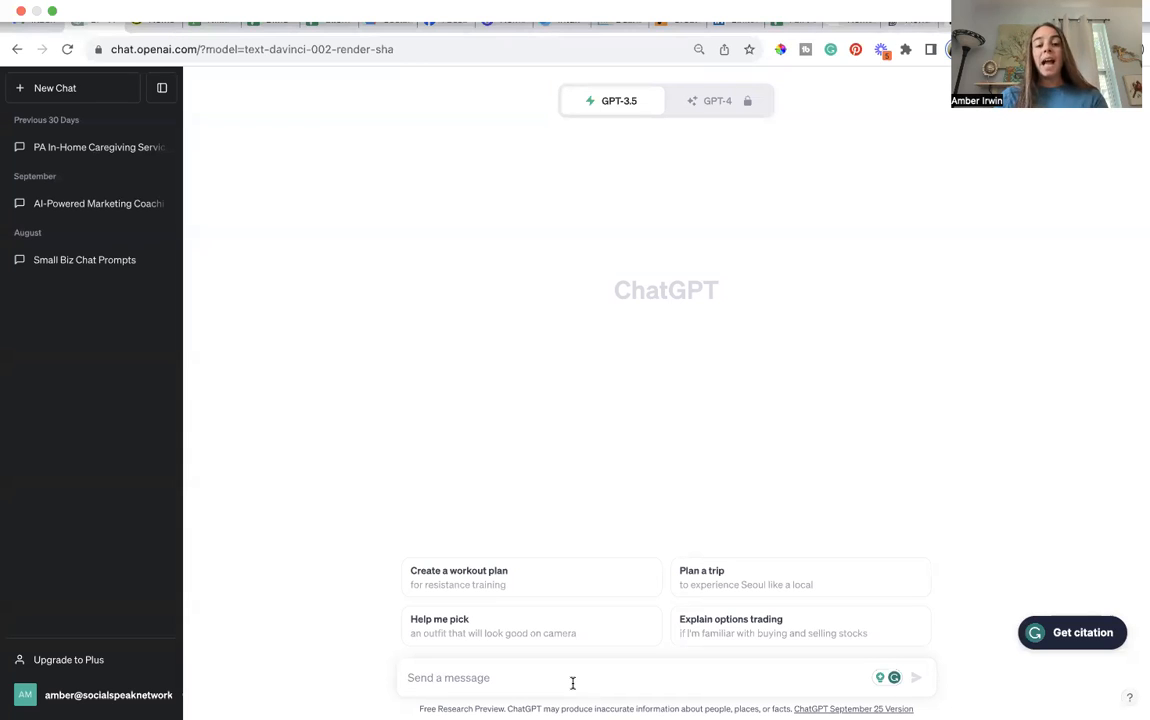
type("Write 25 soci")
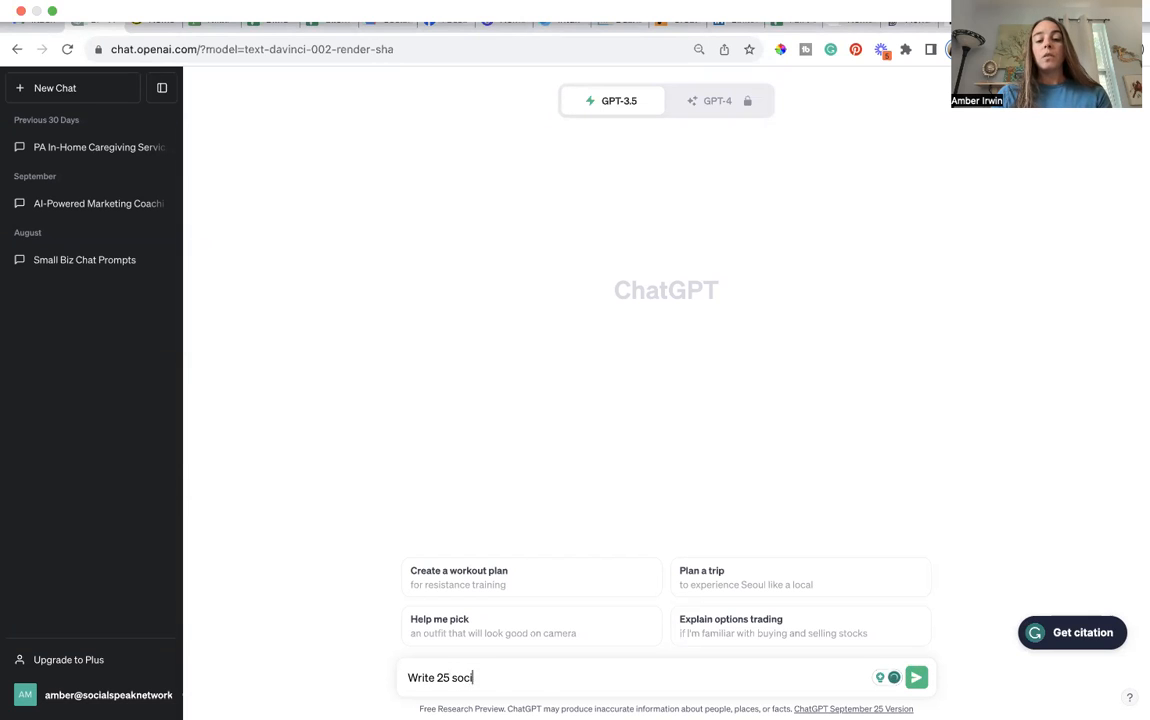
type("al media how tos for small business o")
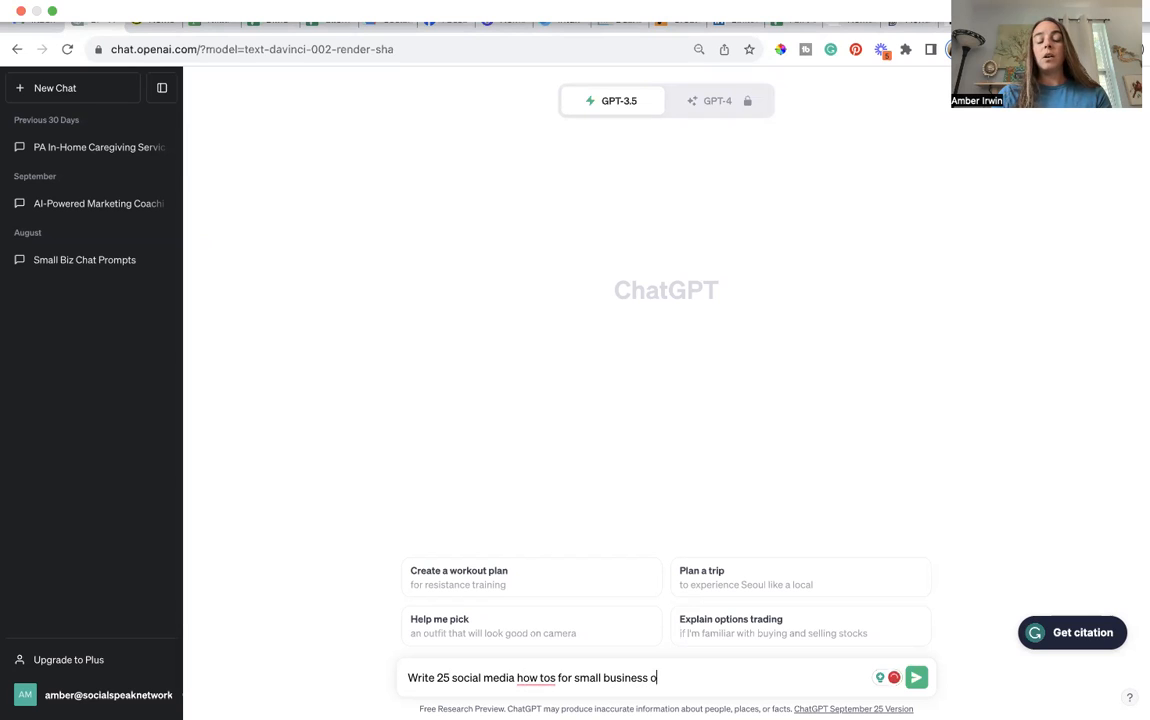
type("wners and put these")
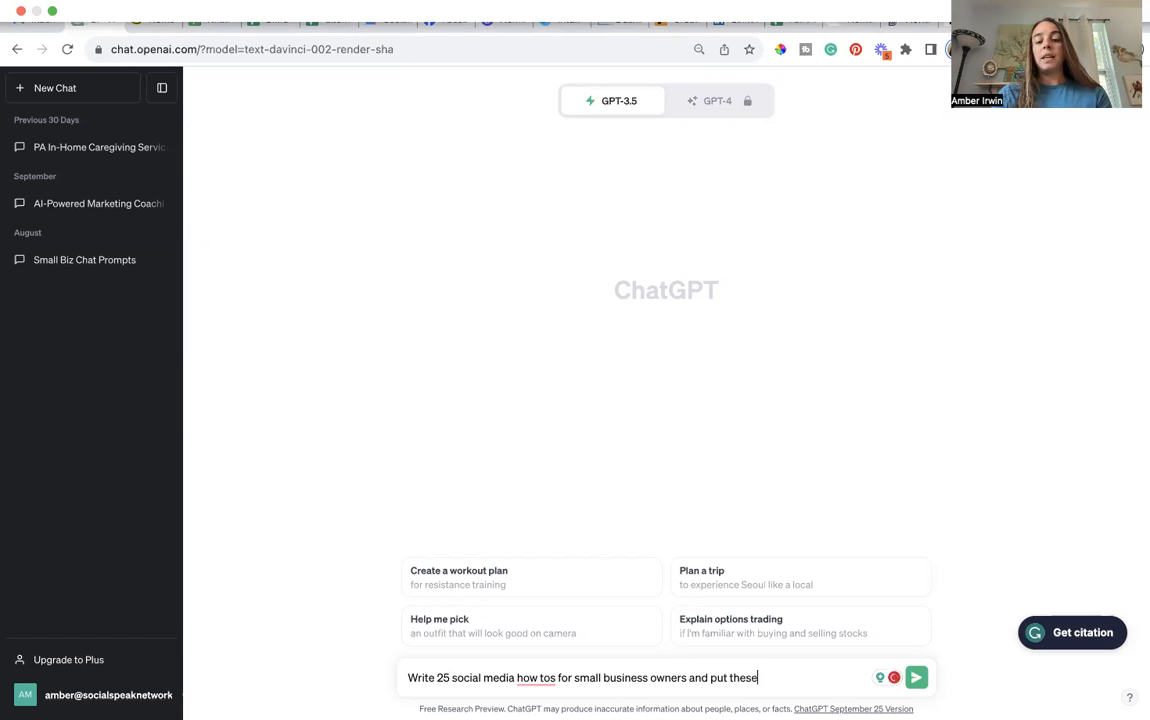
type(" in a table format")
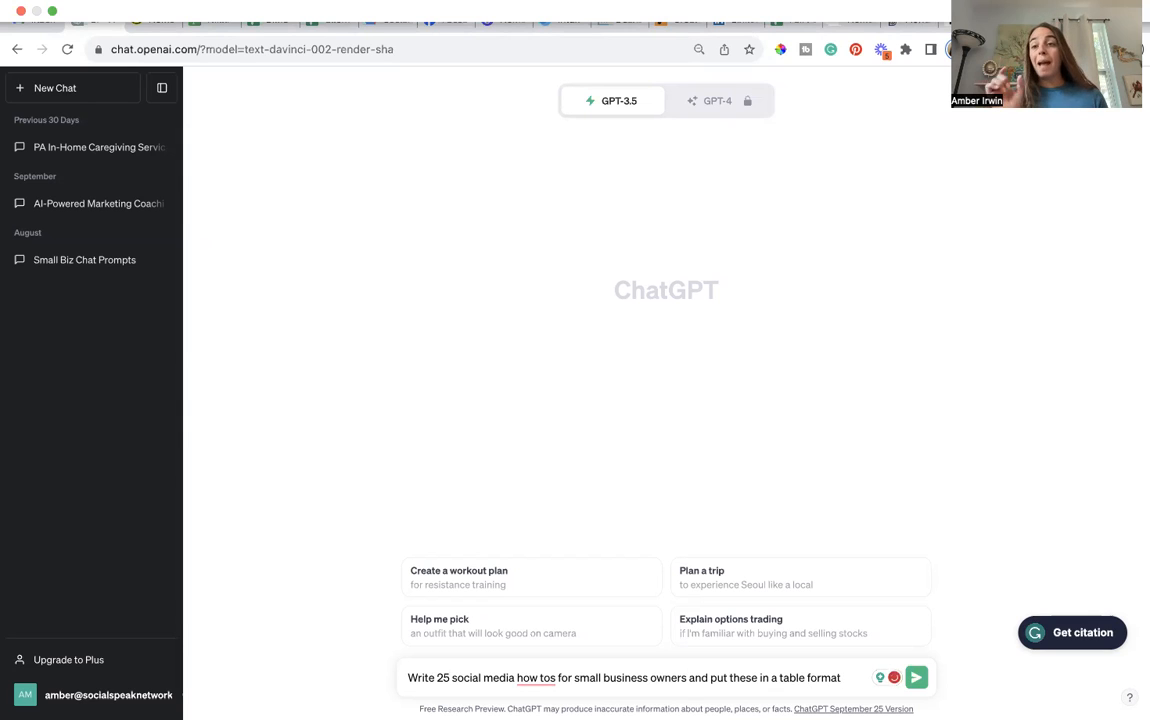
mouse_move(538, 680)
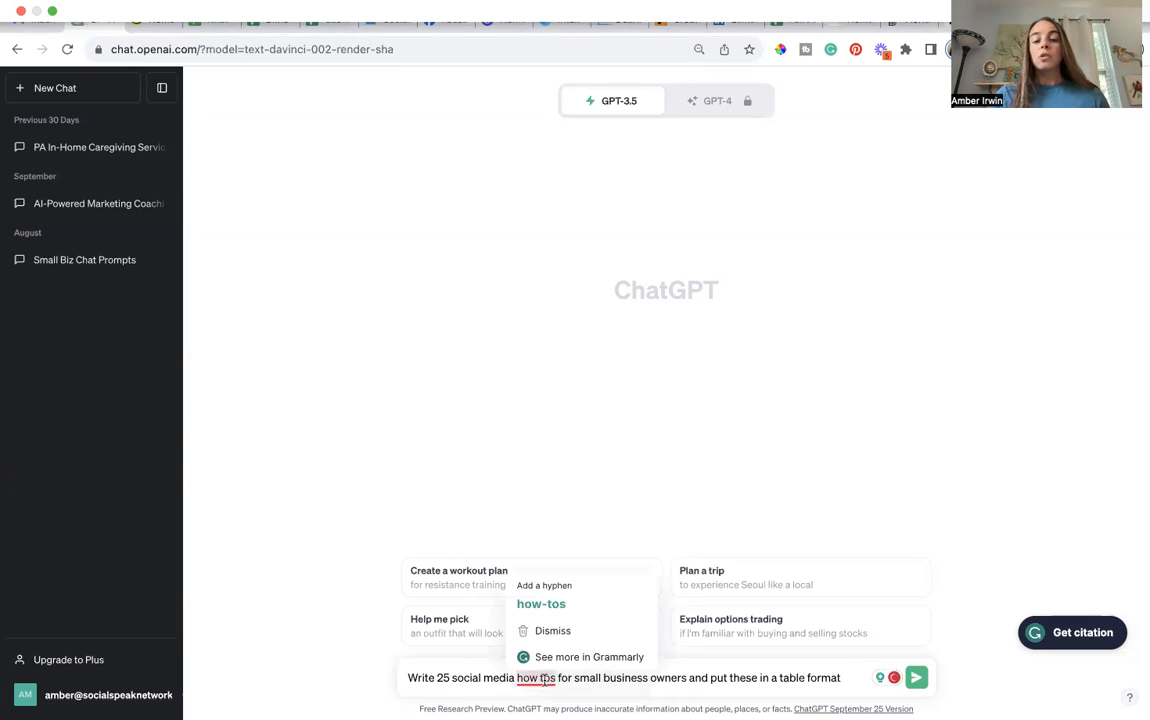
left_click(562, 606)
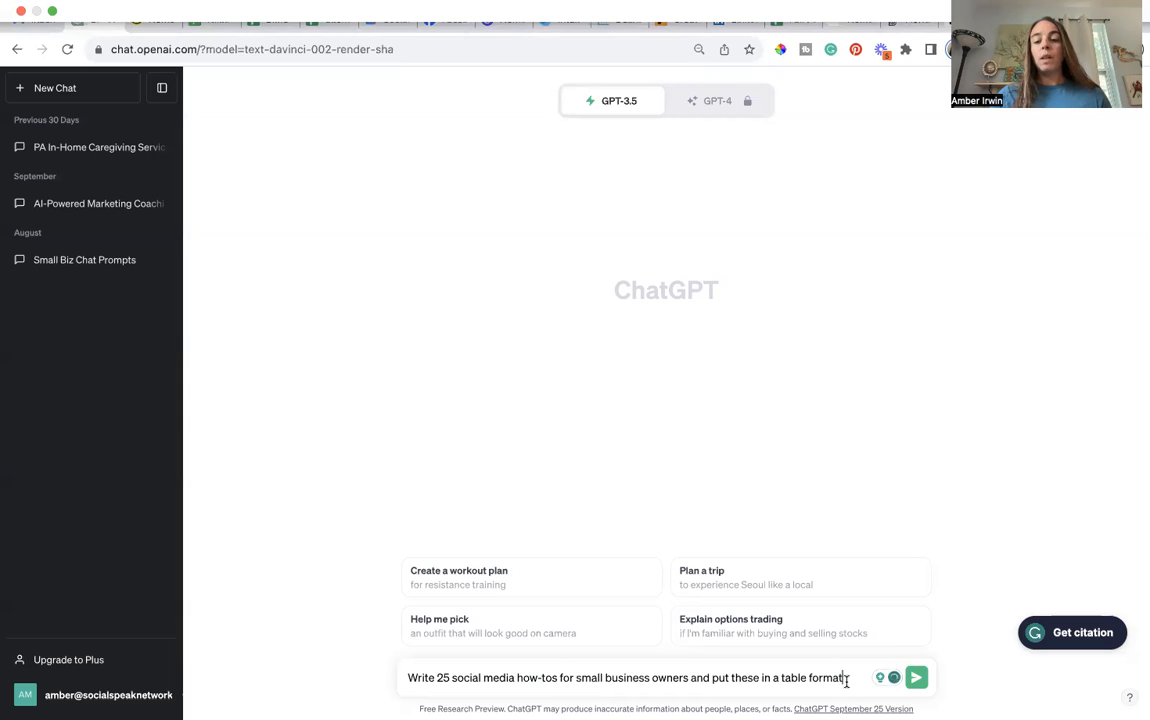
type("t")
key("Return")
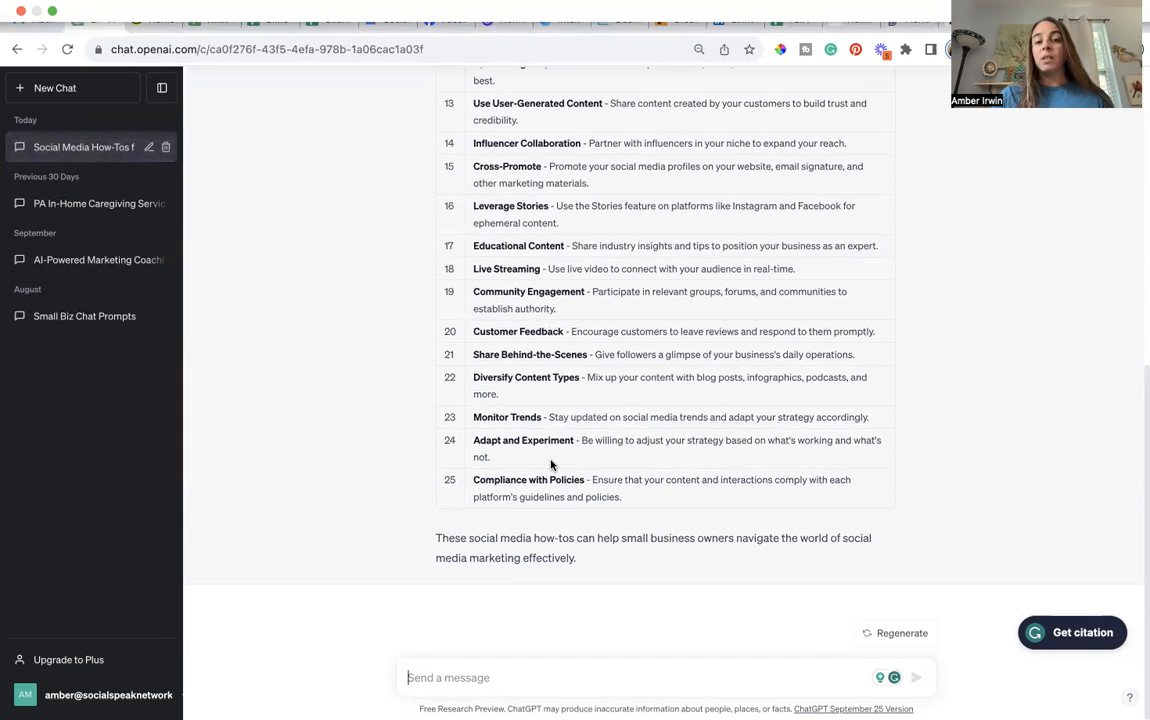
Review the generated how-tos table, and copy the original prompt into a new message
scroll(551, 464, "up", 2)
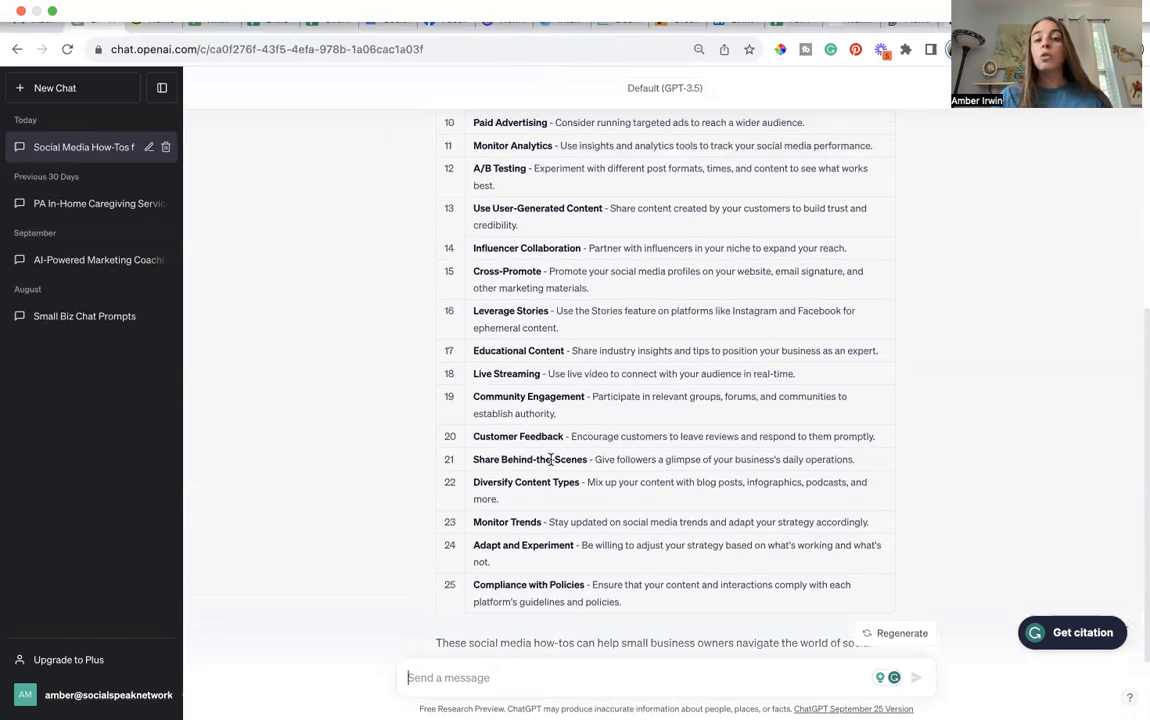
scroll(551, 459, "up", 5)
scroll(551, 459, "up", 8)
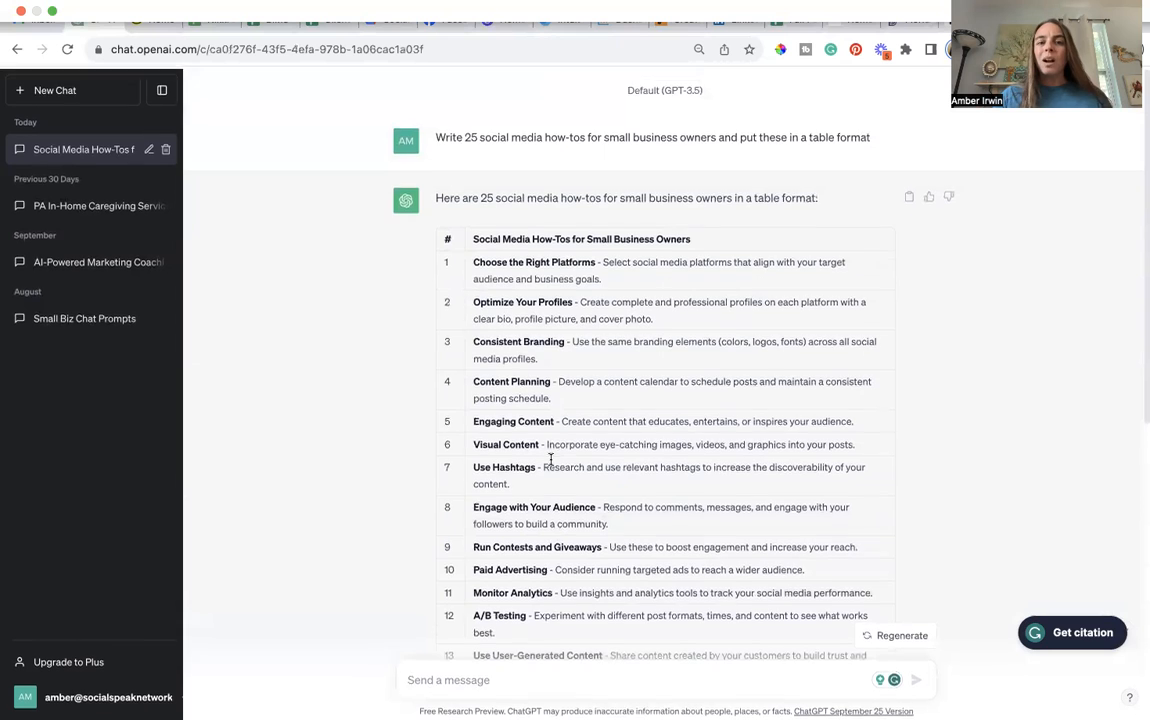
scroll(550, 459, "down", 5)
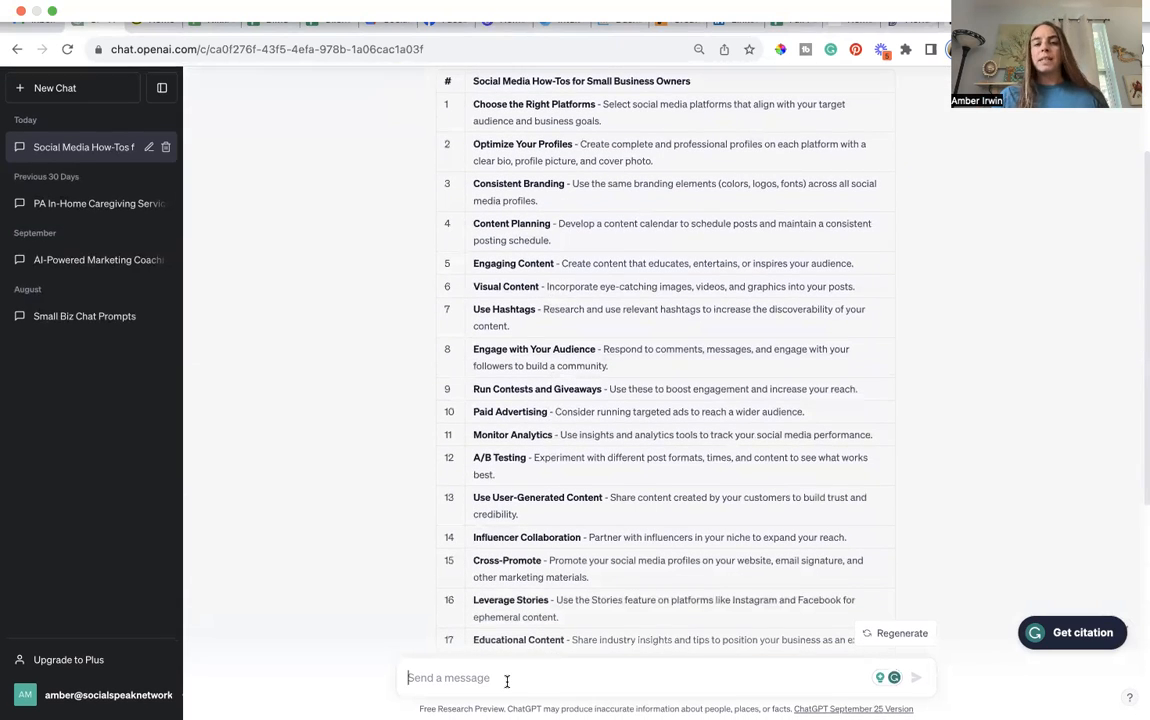
scroll(555, 220, "up", 5)
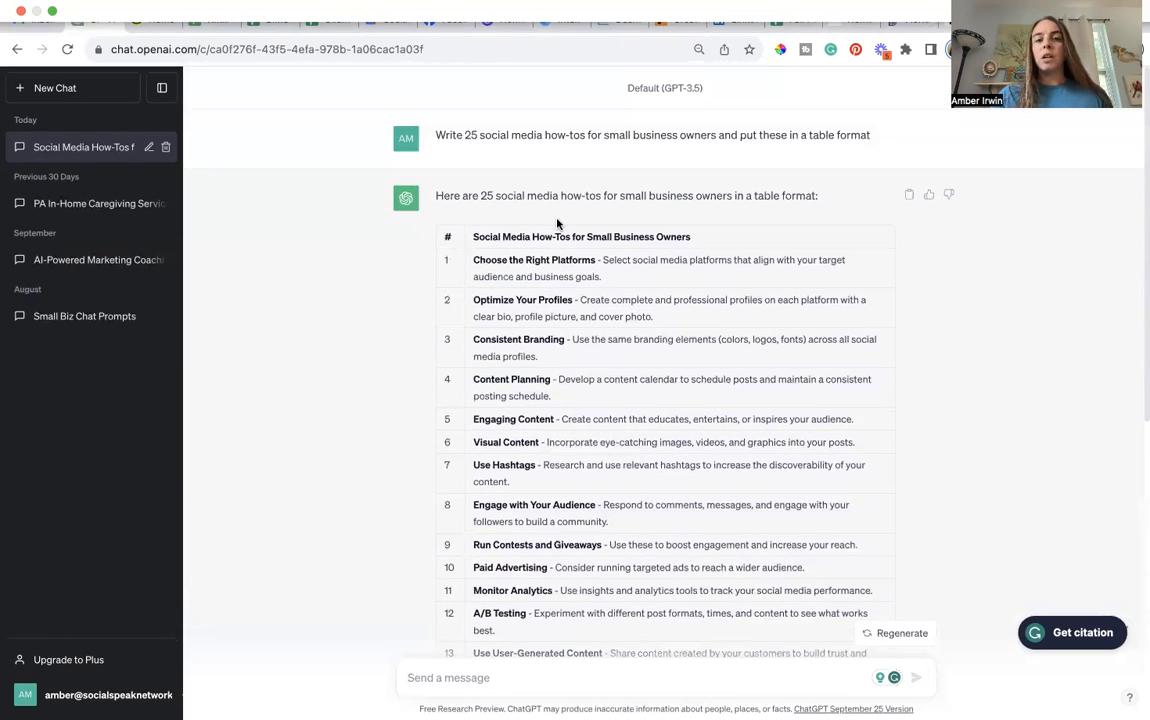
triple_click(554, 132)
key("ctrl+c")
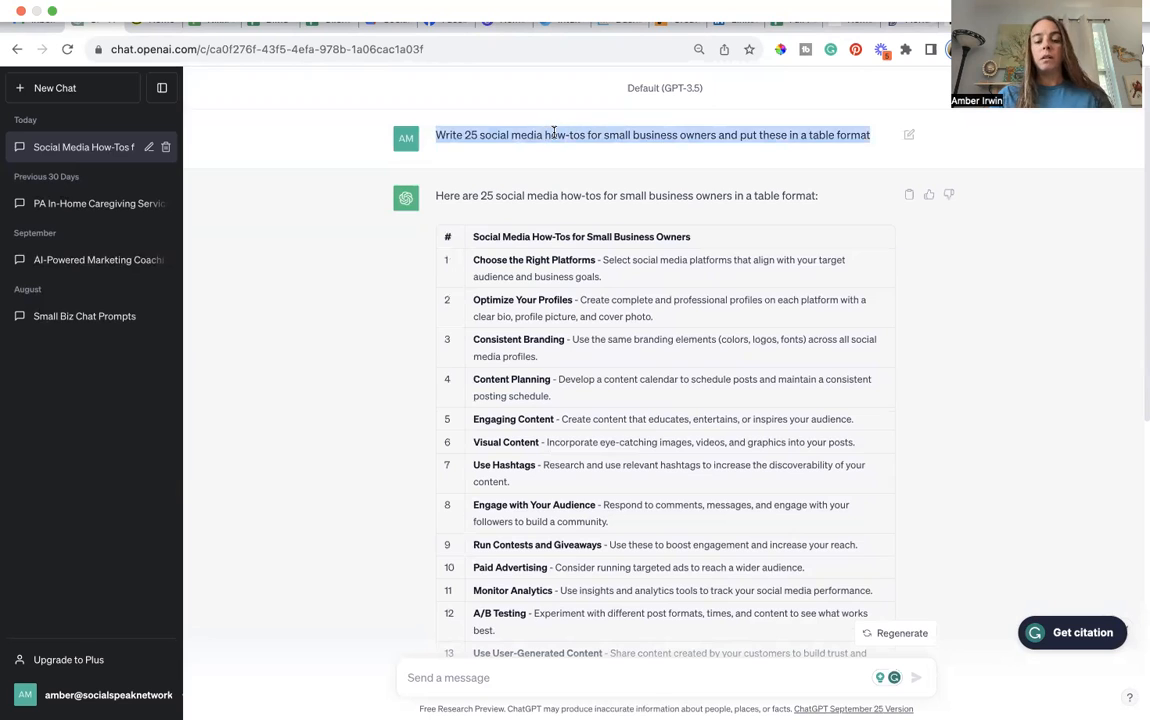
left_click(505, 675)
key("ctrl+v")
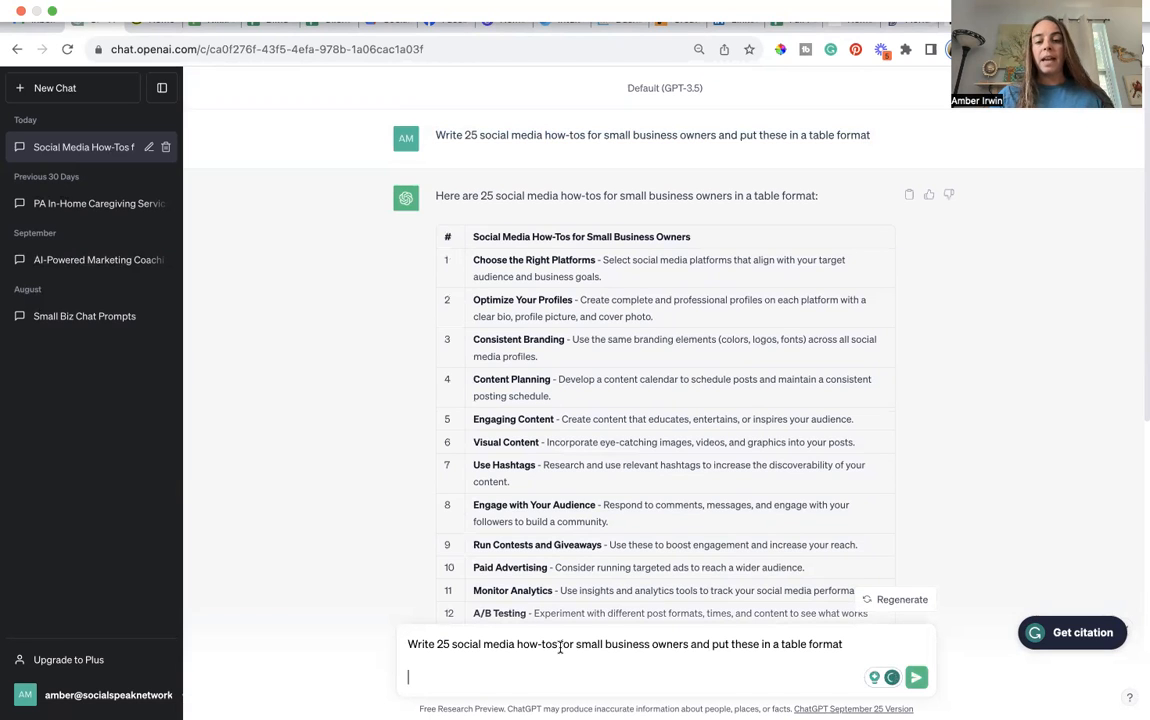
Replace "how-tos" with "tips" and remove "small" in the pasted prompt, and send it
left_click_drag(556, 645, 517, 648)
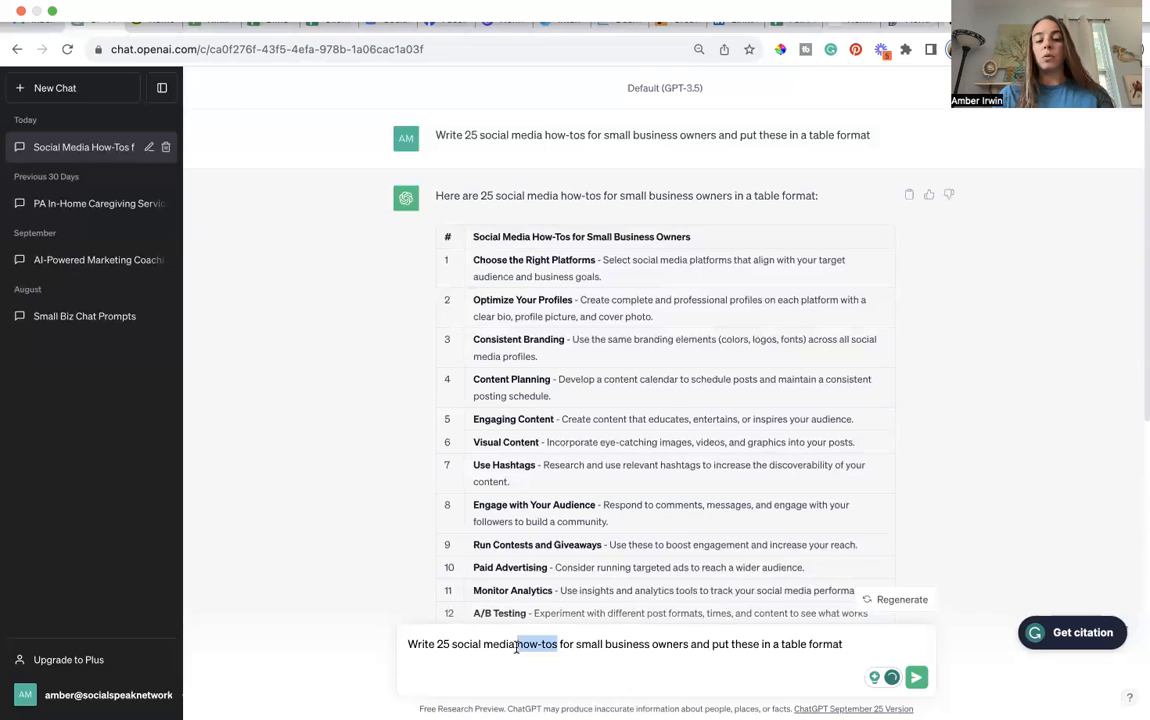
type("tips")
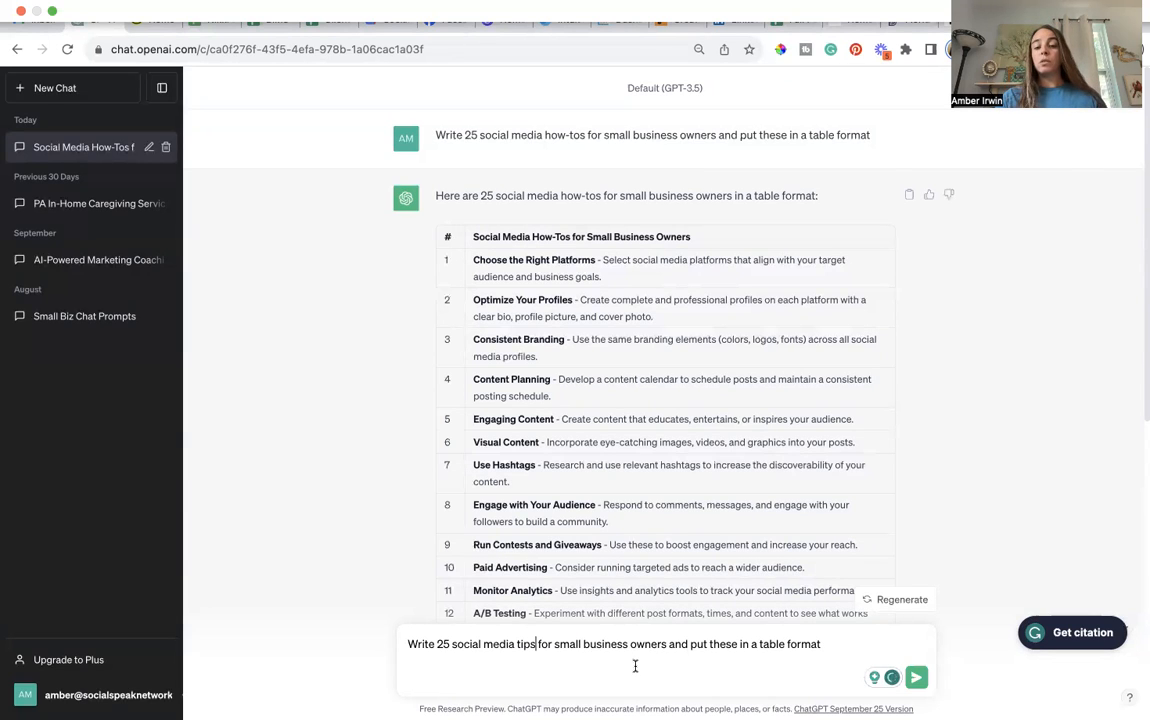
double_click(566, 645)
key("BackSpace")
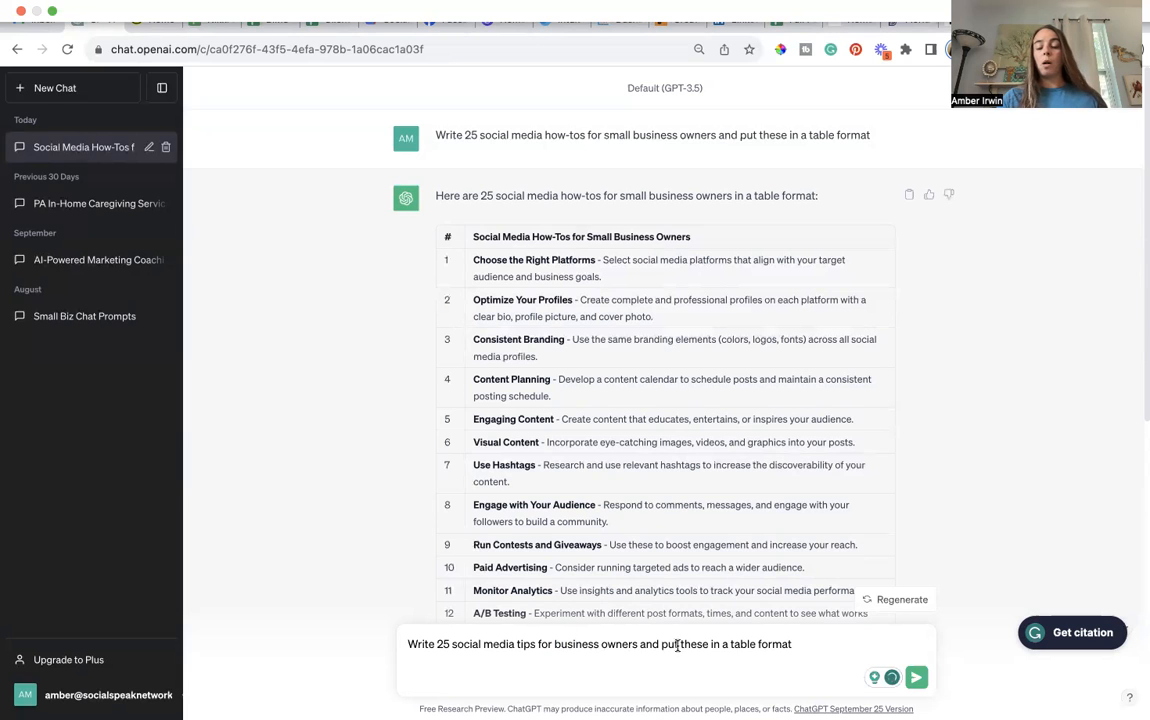
key("Return")
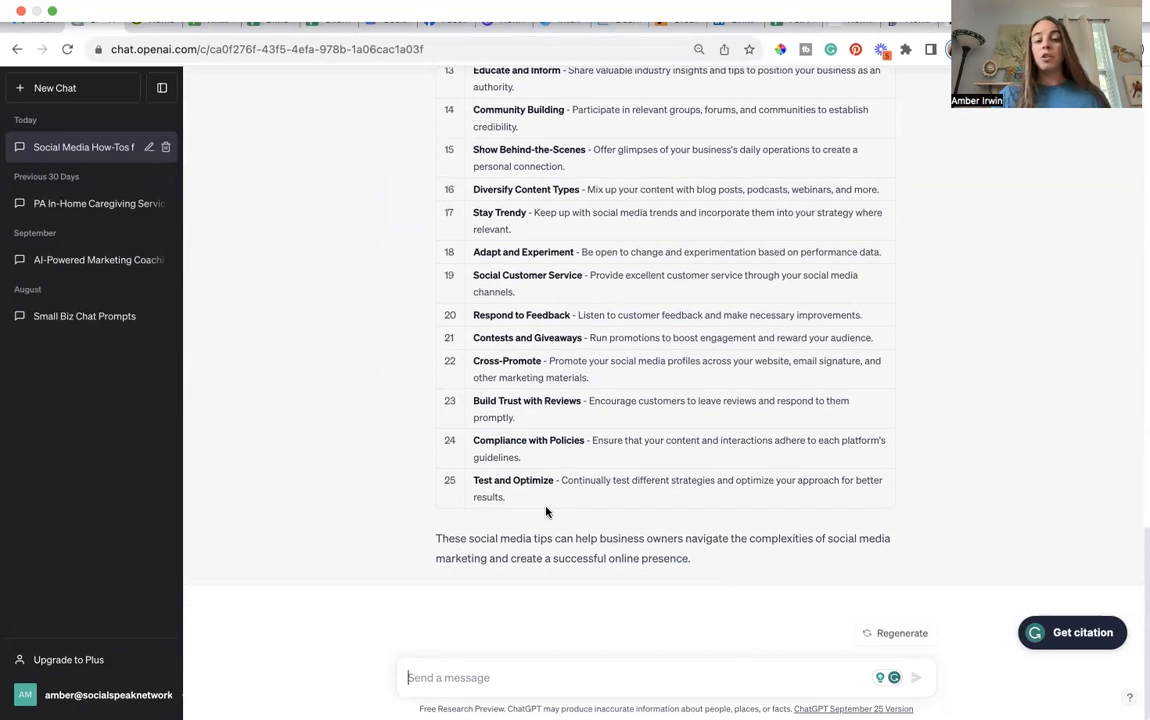
Copy the 25 social media tips table into cell A1 of a new Google Sheets spreadsheet created in the shared Google Drive folder
left_click_drag(477, 447, 438, 447)
key("ctrl+c")
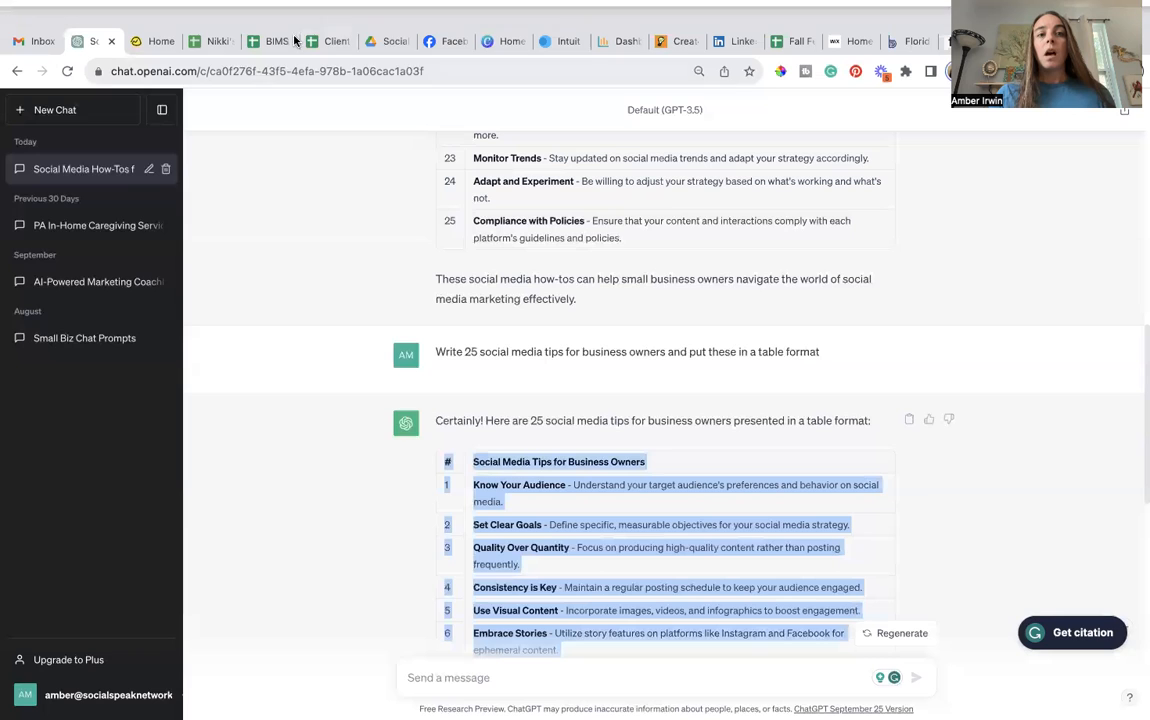
left_click(385, 41)
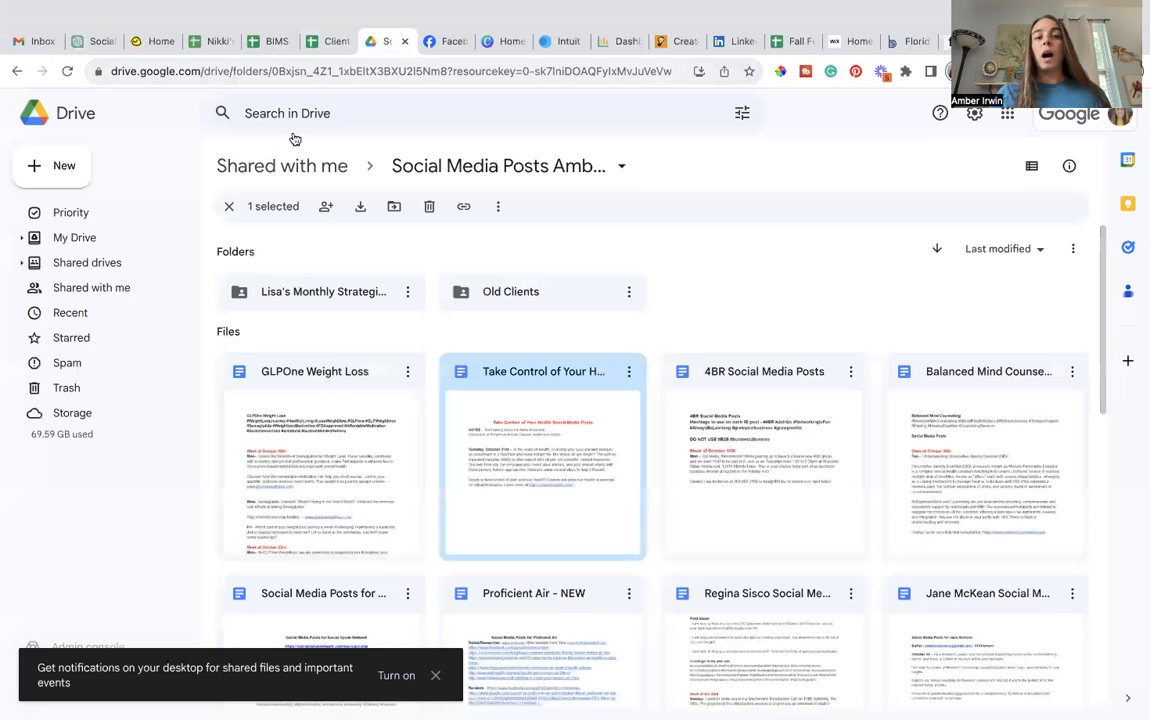
left_click(45, 150)
left_click(94, 266)
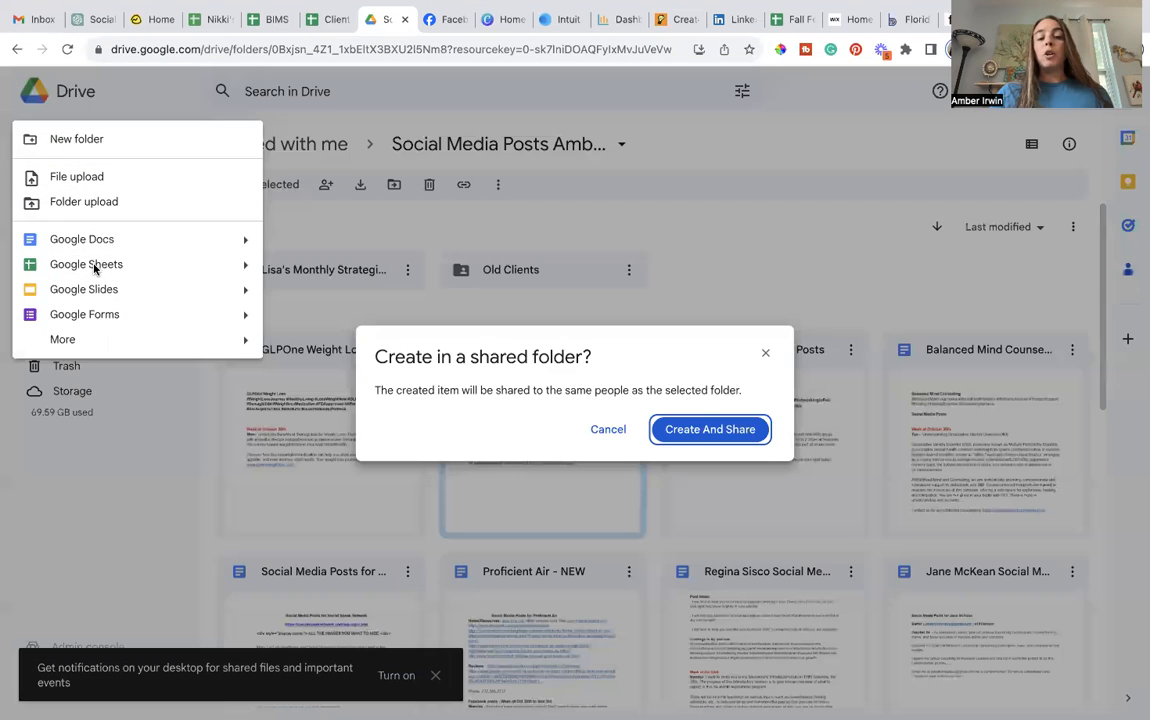
left_click(714, 432)
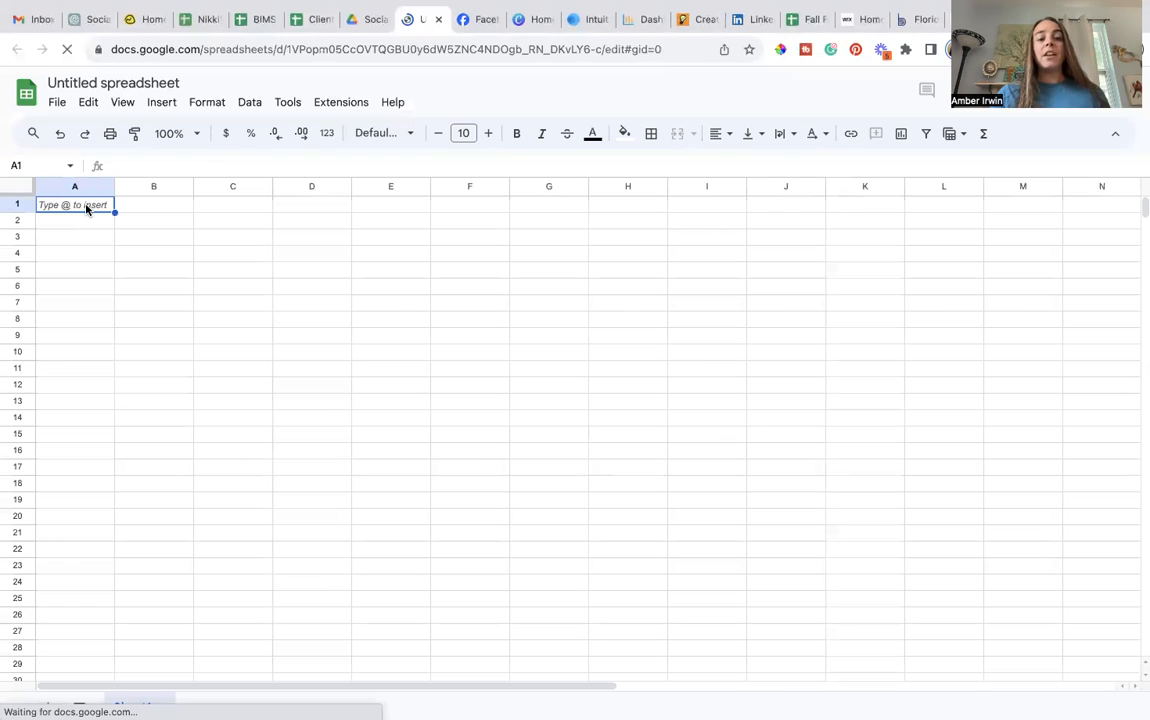
key("ctrl+v")
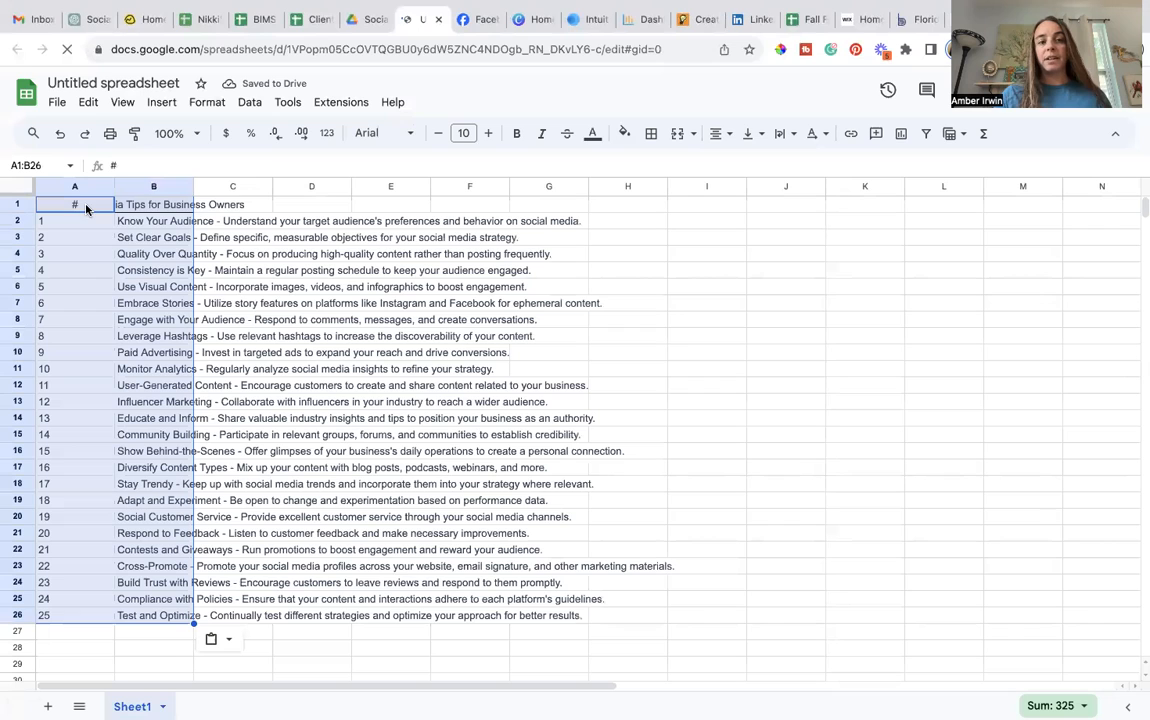
Rename the spreadsheet "Social Media Tips"
left_click(307, 310)
left_click(115, 83)
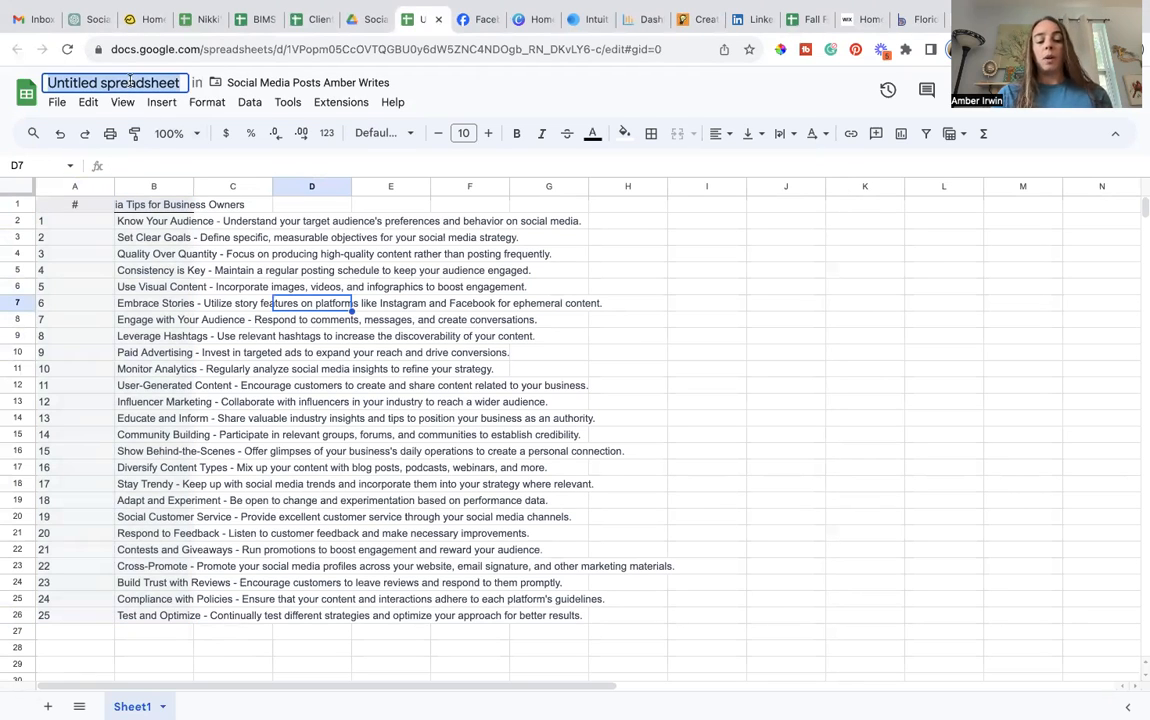
type("Social Media")
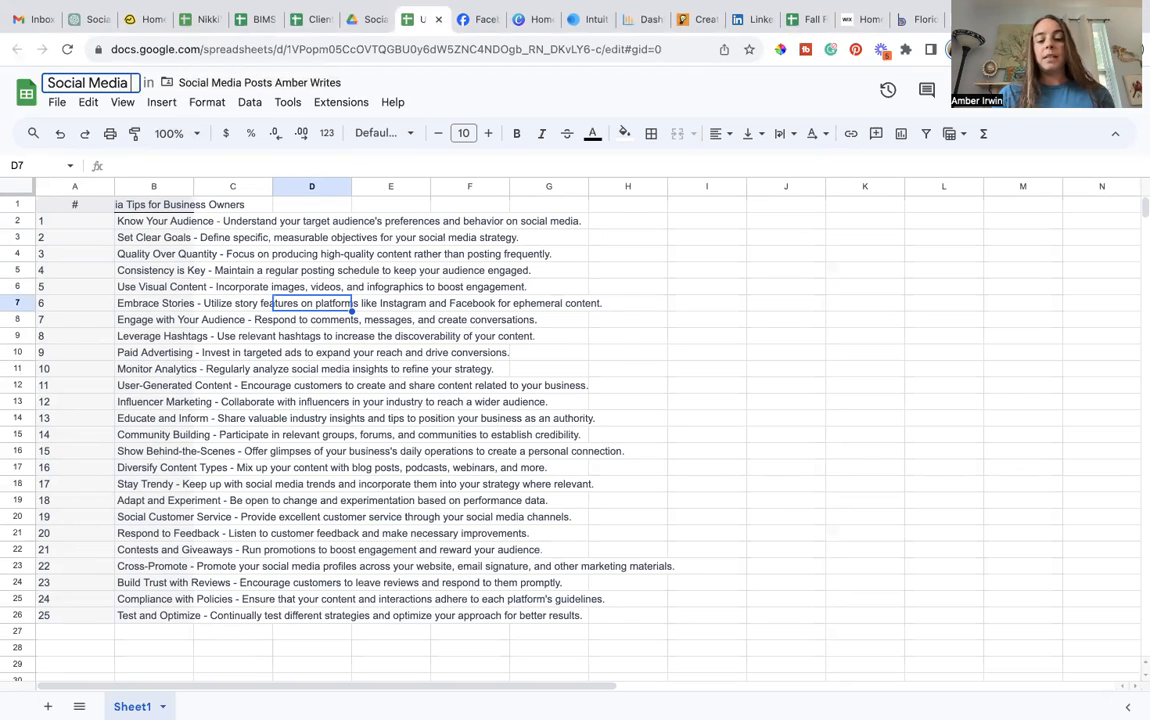
type(" Tips")
key("Return")
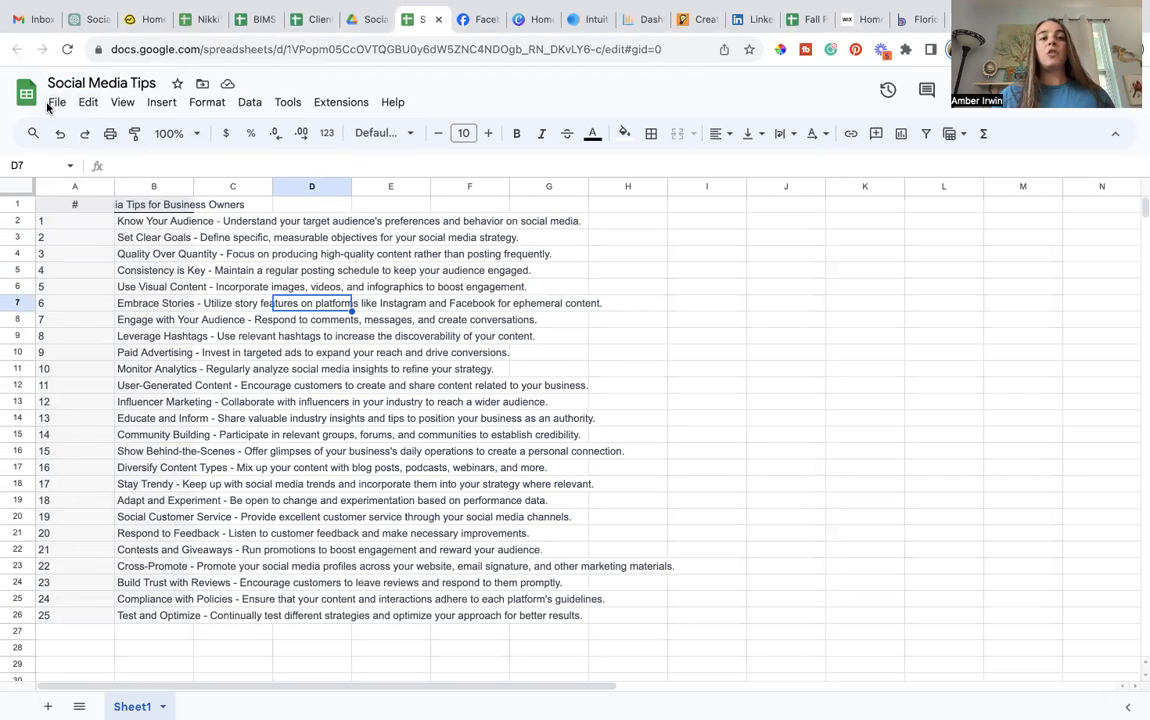
Download the spreadsheet as a Comma Separated Values (.csv) file
left_click(56, 103)
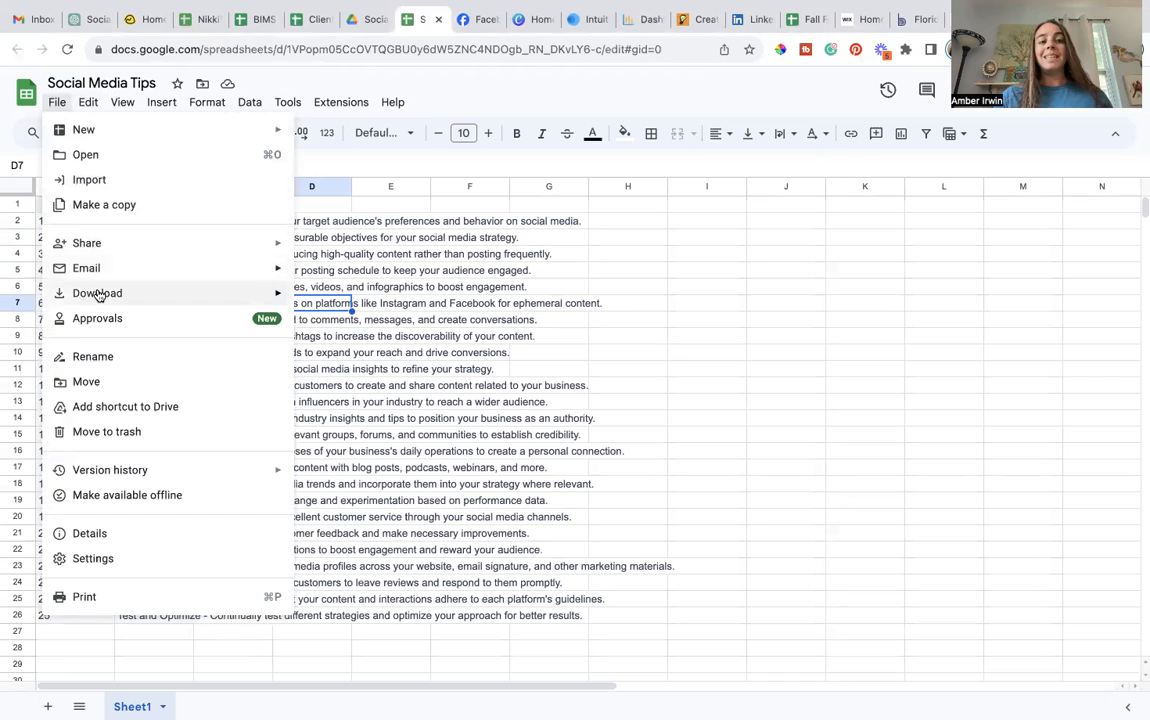
mouse_move(100, 297)
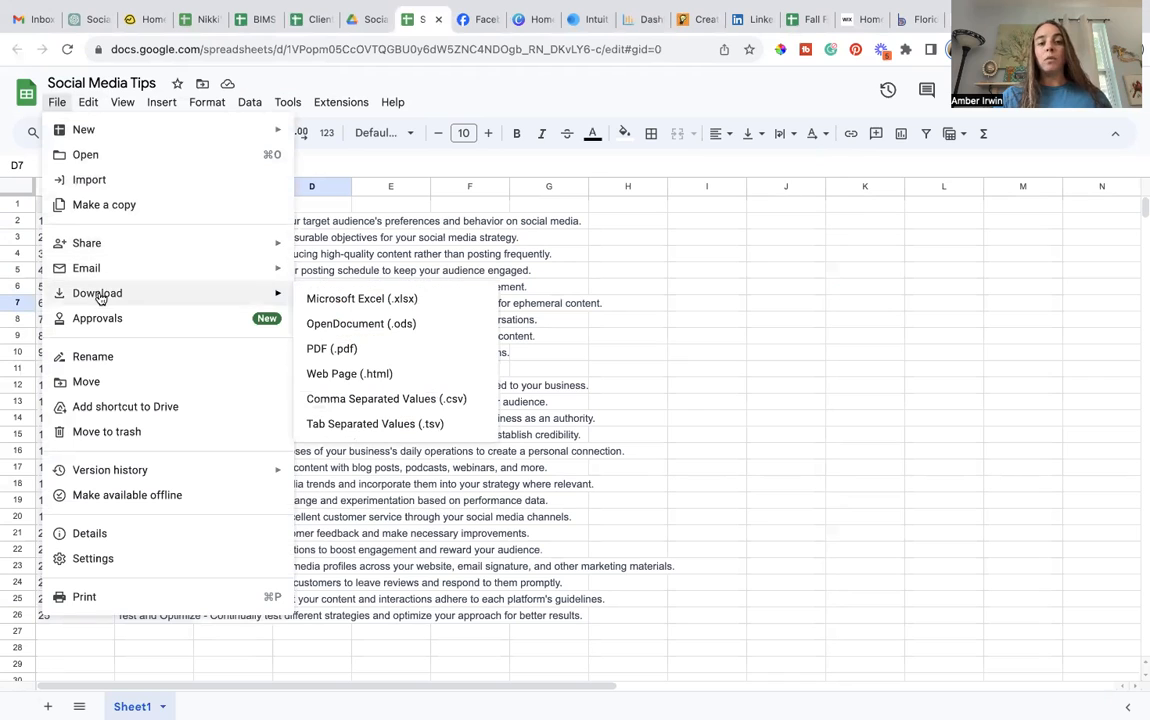
left_click(362, 400)
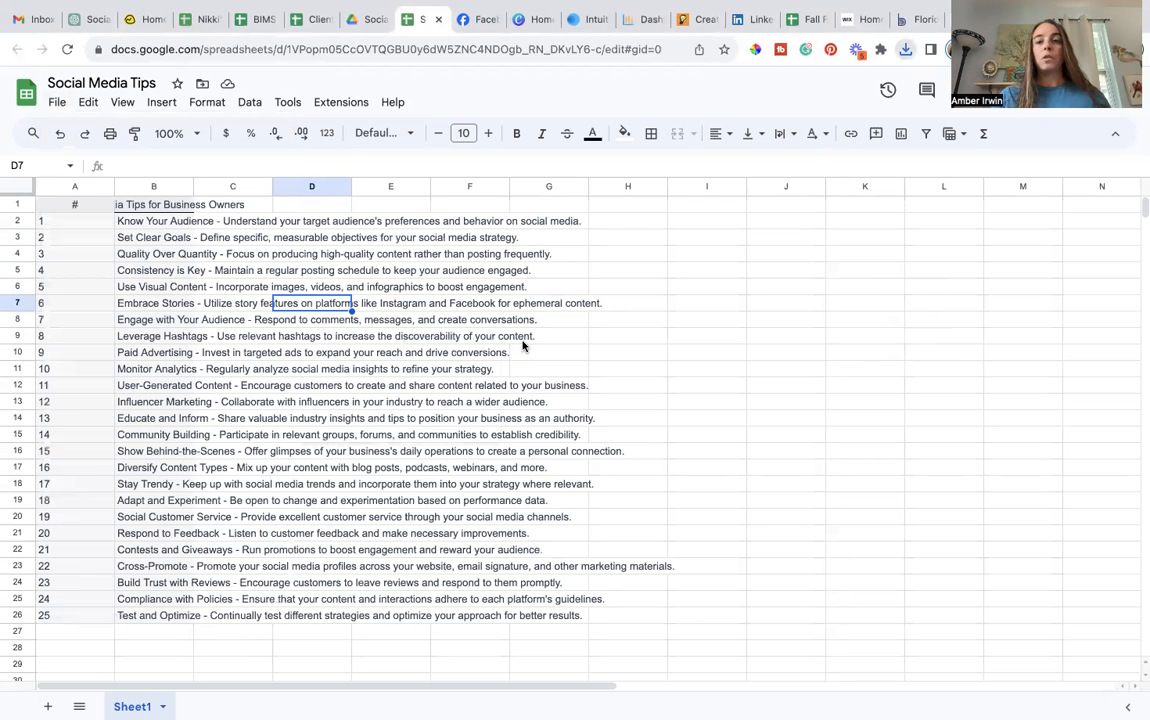
Switch to Canva and create a new blank design of the Social Media type
left_click(527, 22)
scroll(890, 210, "up", 5)
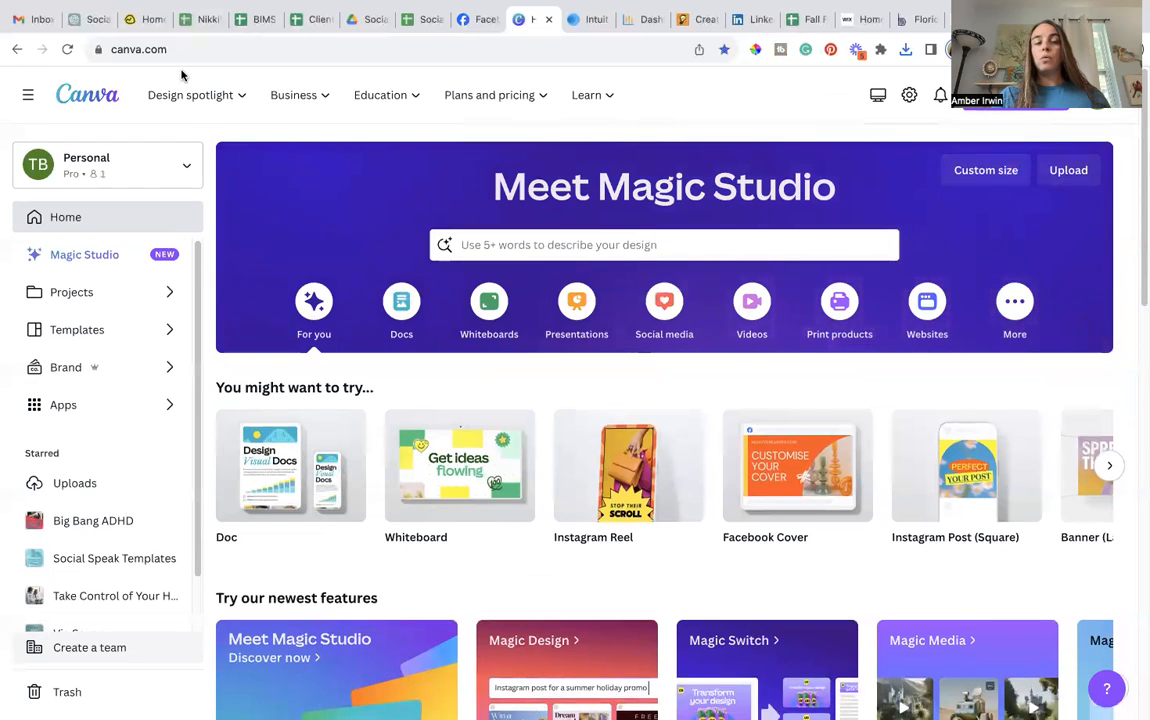
left_click(1000, 97)
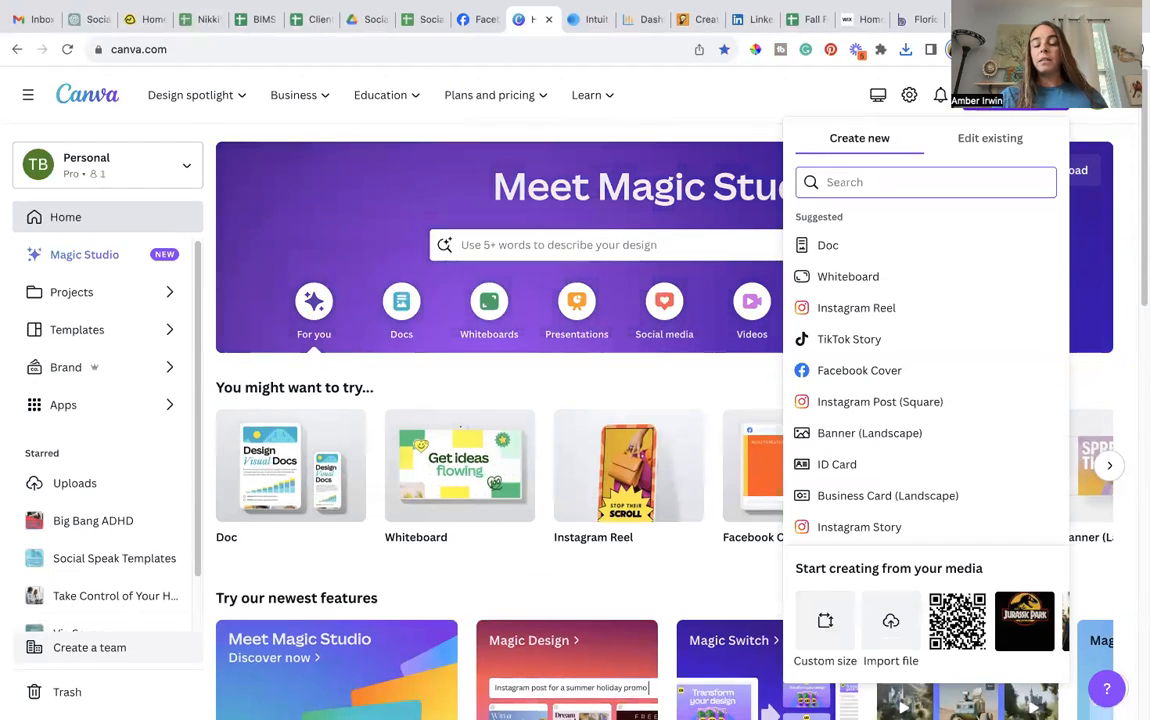
type("soci")
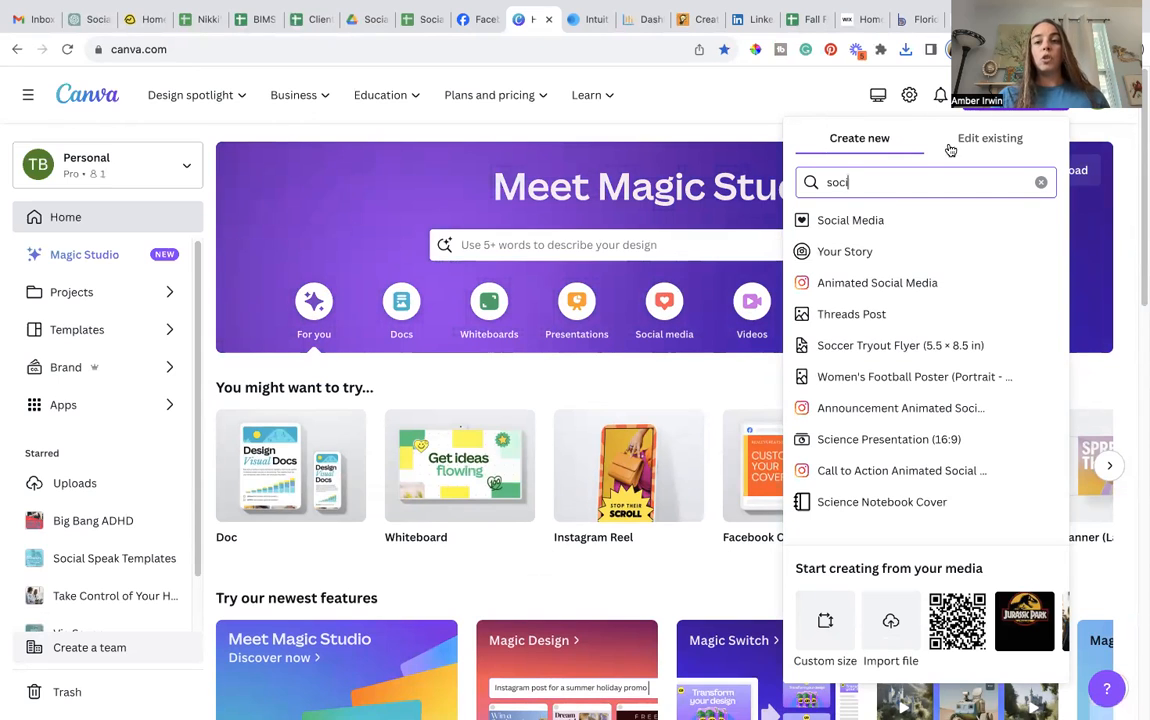
left_click(851, 220)
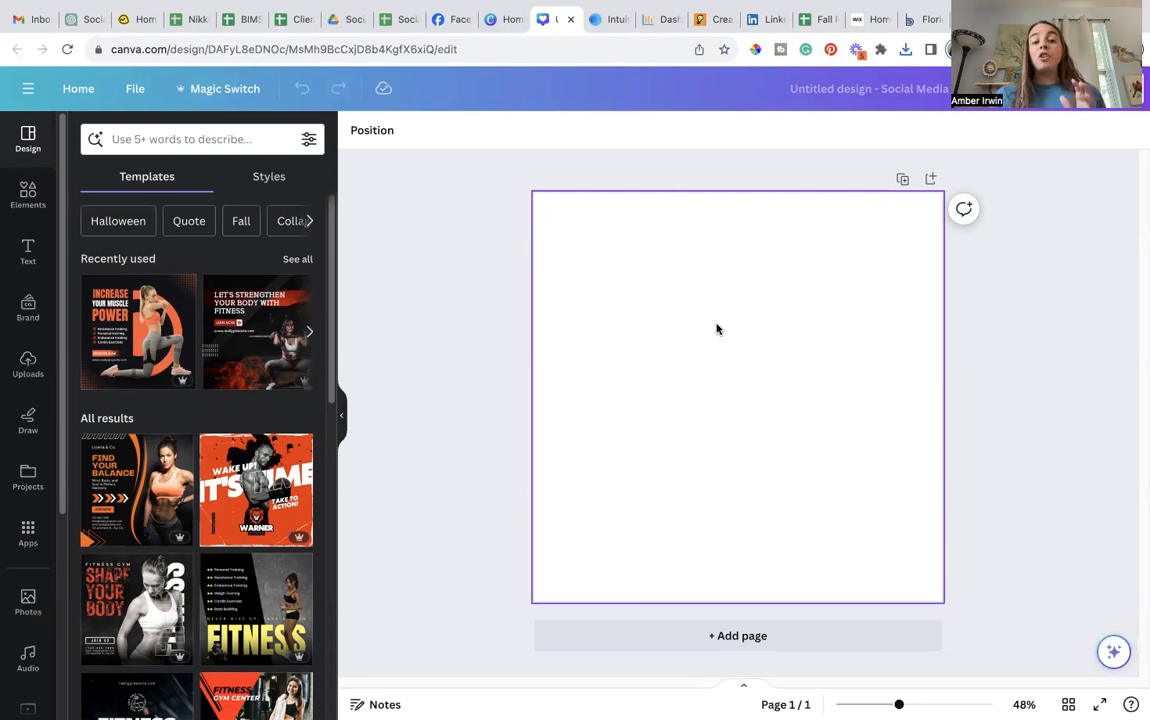
Search the design templates for "social media"
left_click(225, 139)
type("social media")
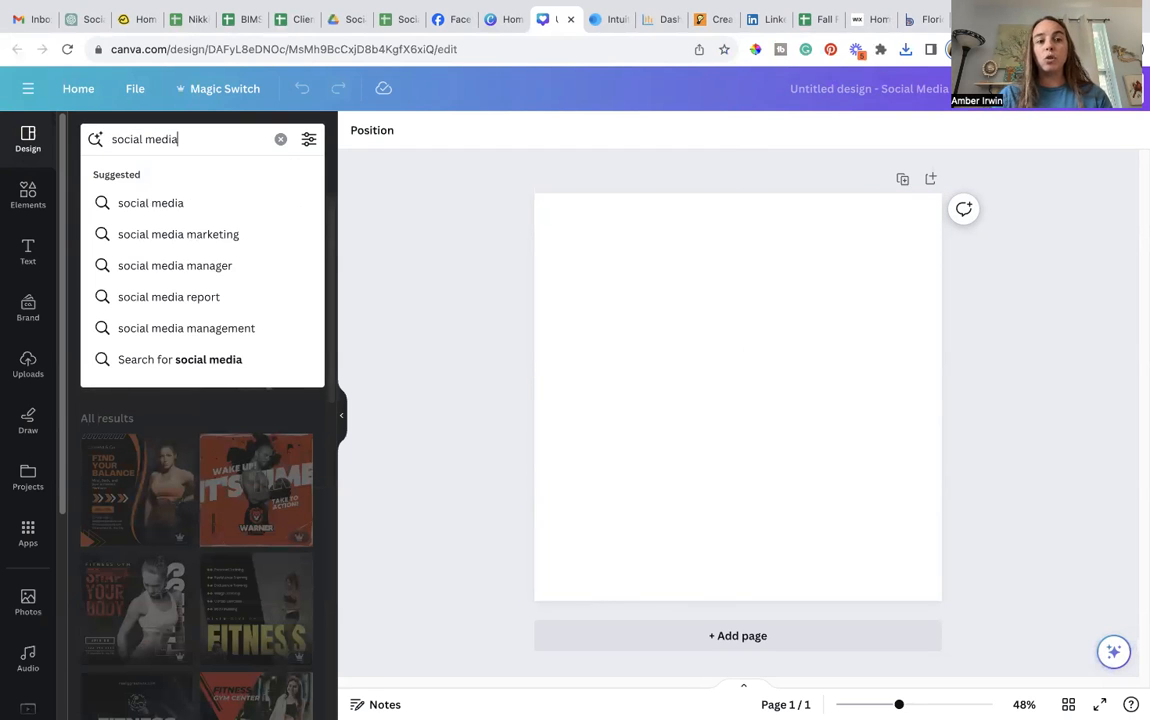
key("Return")
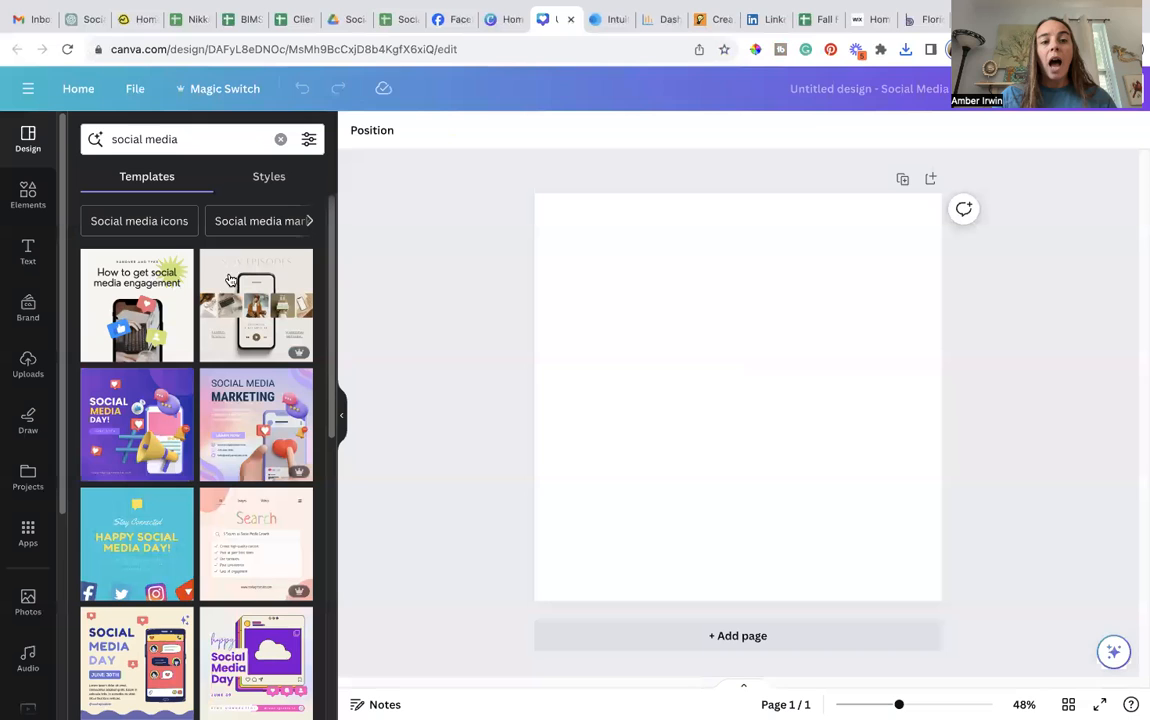
Apply the "Modern social media marketing business instagram post" template with the "Social Media Marketing Experts" heading to the blank page
scroll(241, 400, "down", 2)
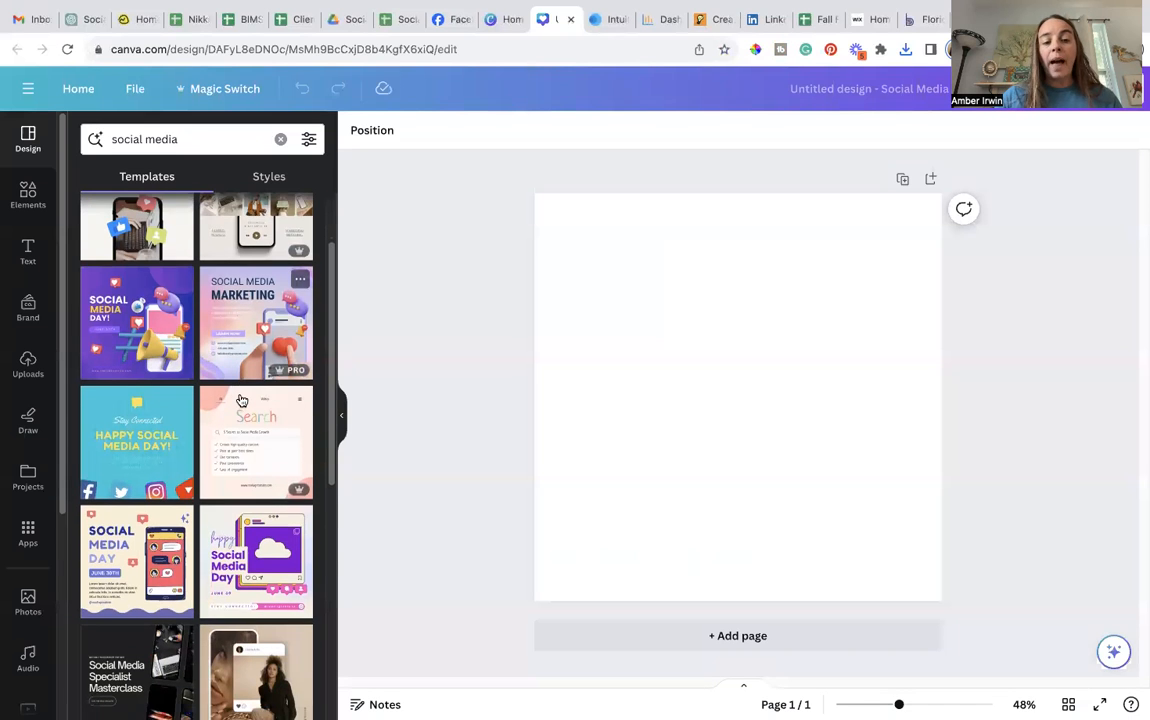
scroll(241, 400, "down", 6)
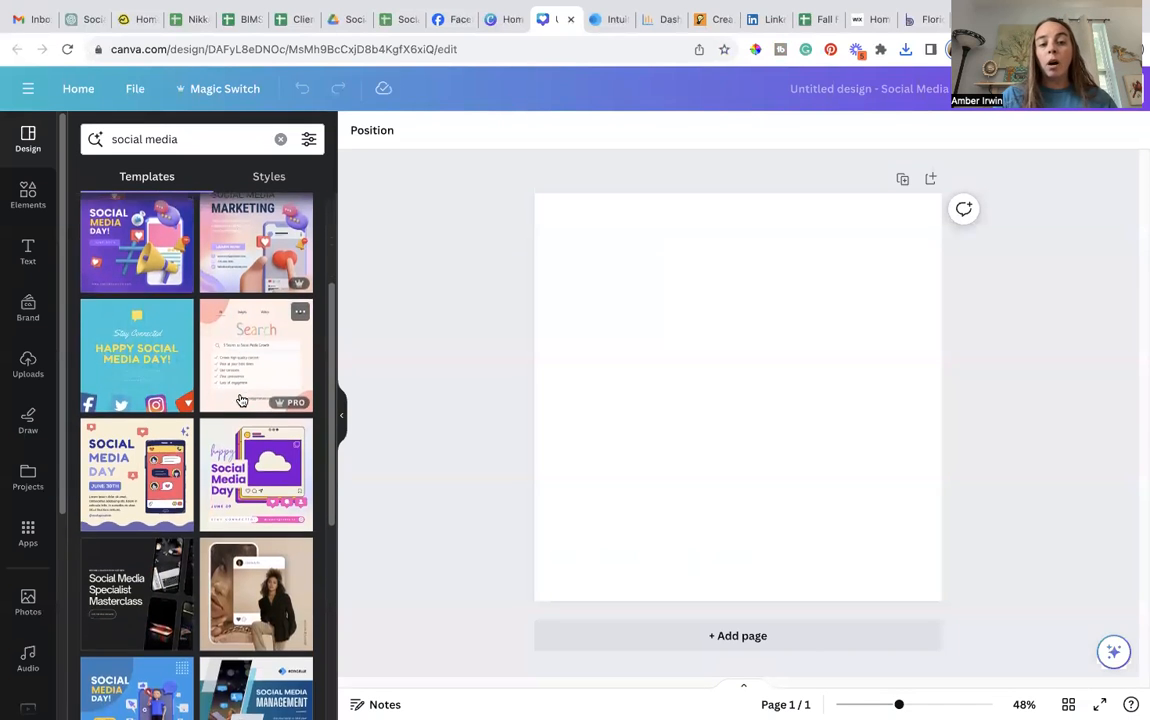
scroll(241, 400, "down", 5)
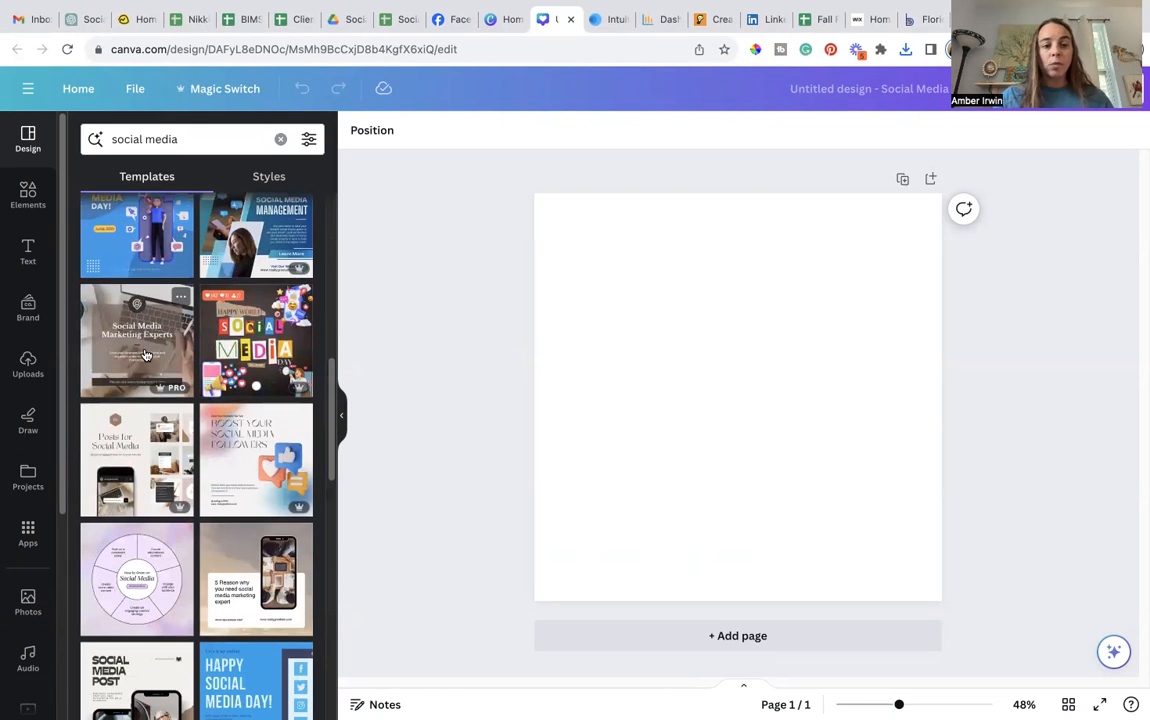
left_click(145, 355)
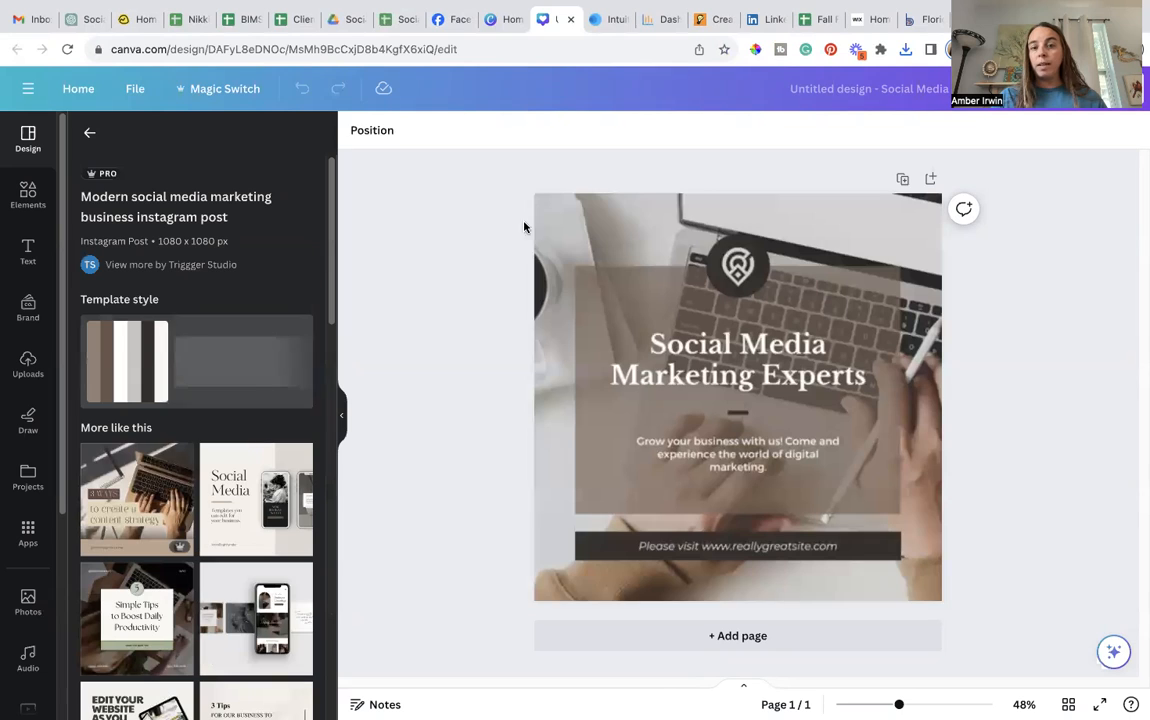
left_click(589, 236)
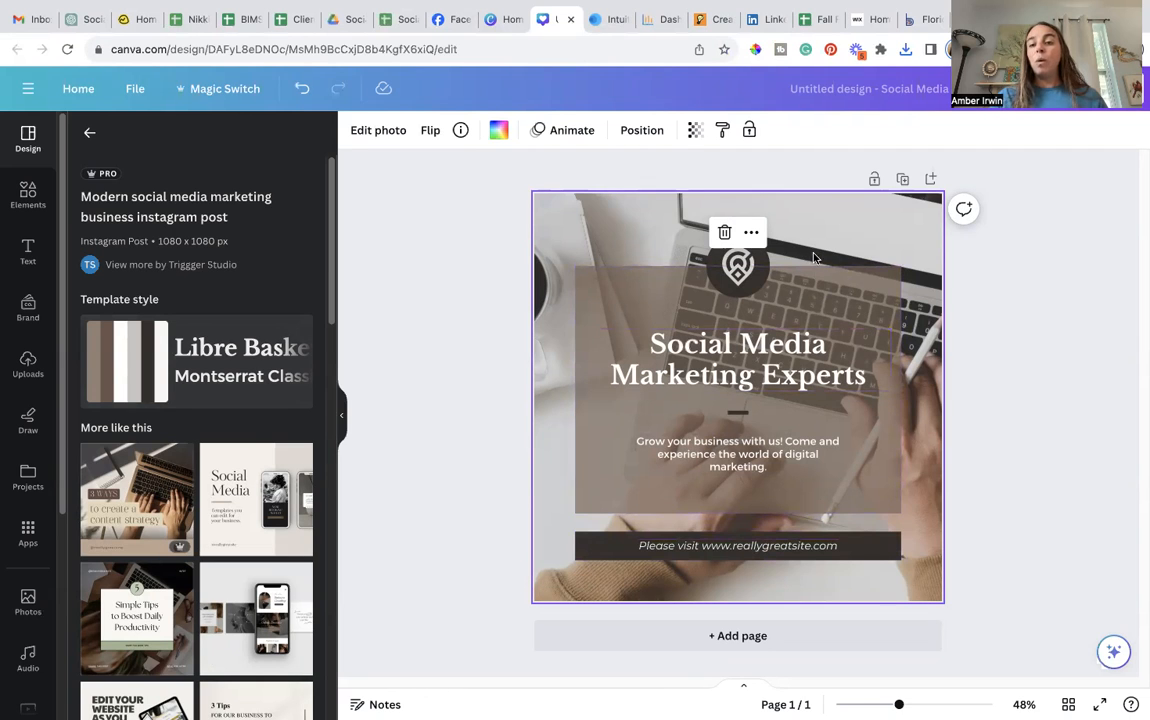
scroll(198, 474, "down", 4)
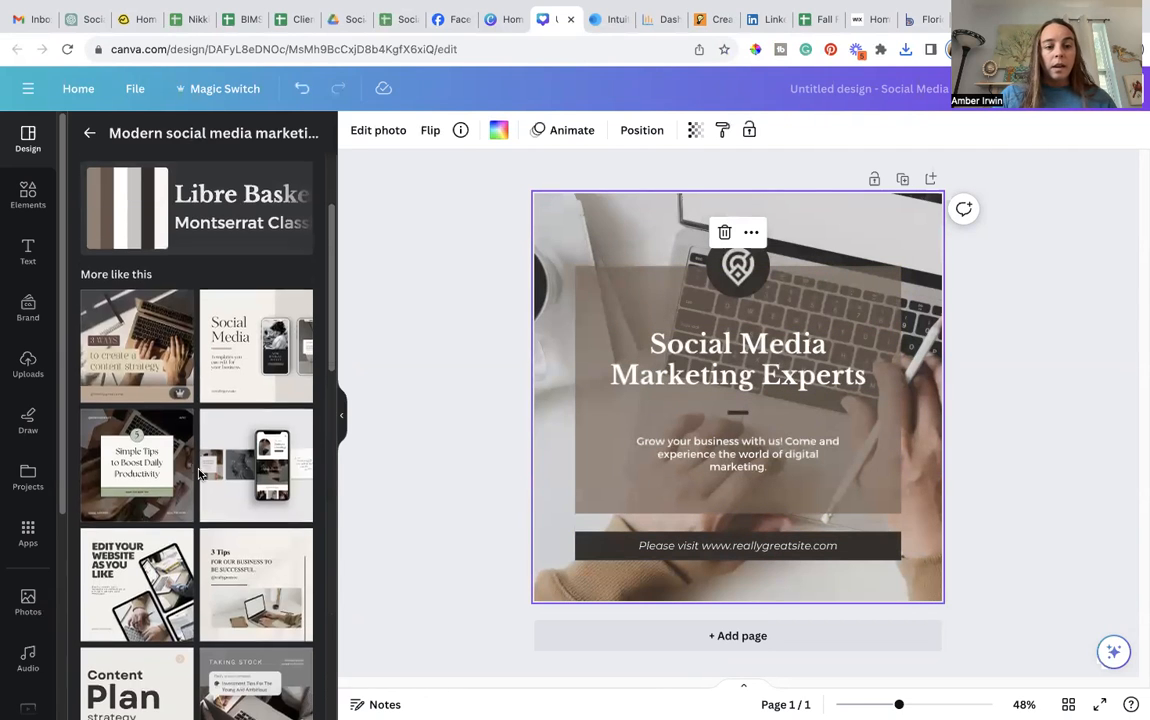
scroll(198, 474, "down", 6)
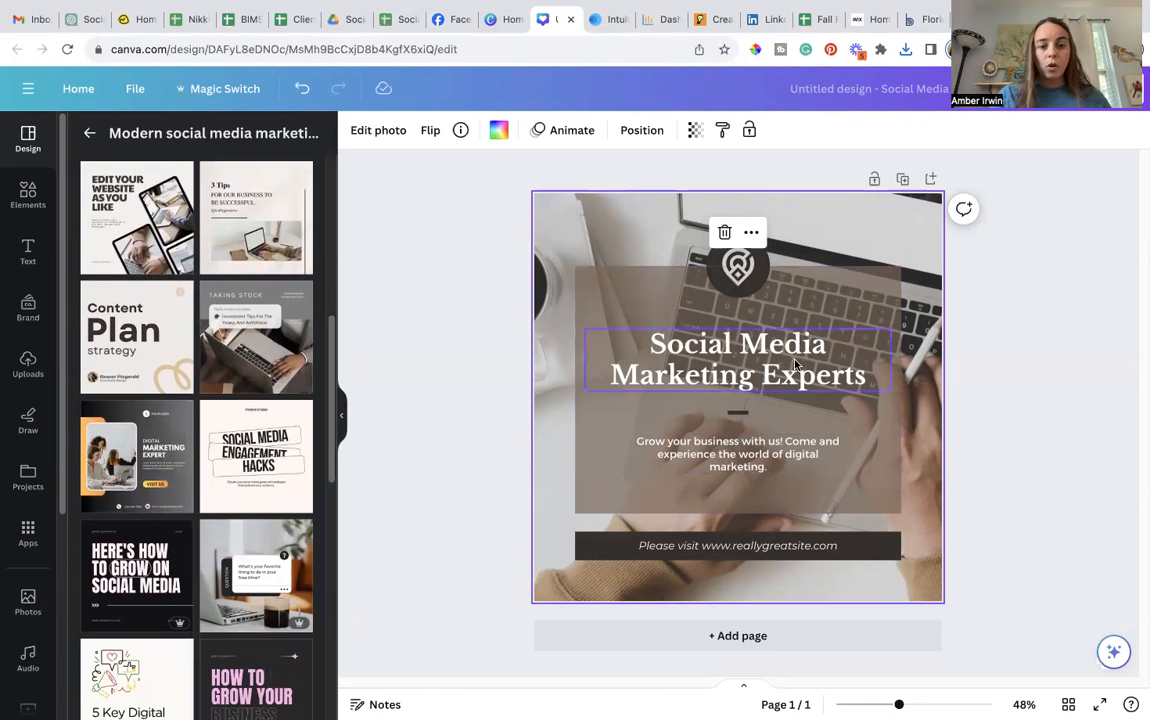
Change the template's heading to "Social Media Tip Of The Week" and move it up closer to the logo
left_click(796, 360)
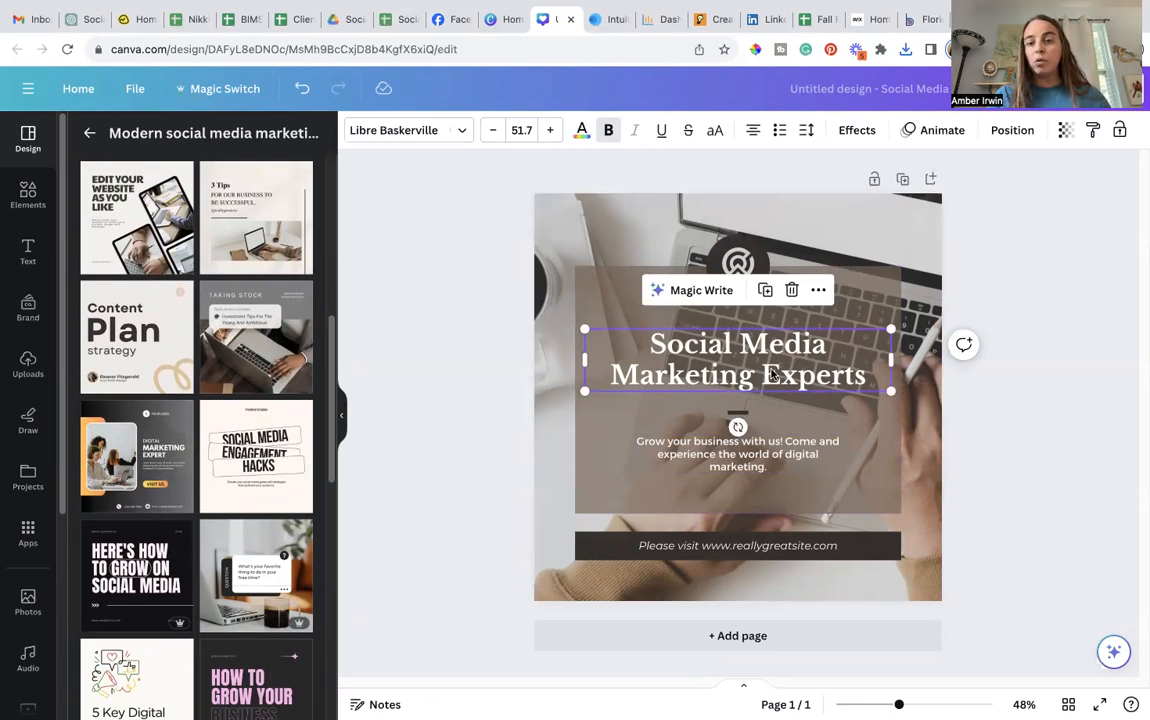
left_click(790, 342)
left_click(754, 376)
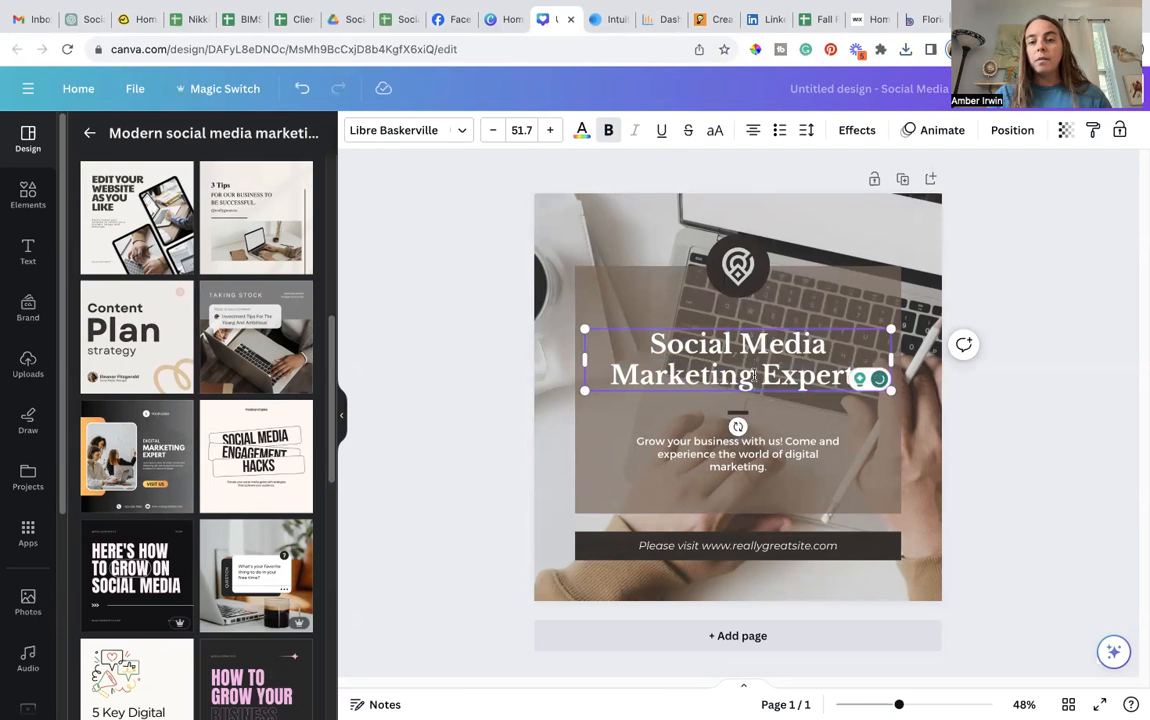
double_click(711, 380)
type("Tip")
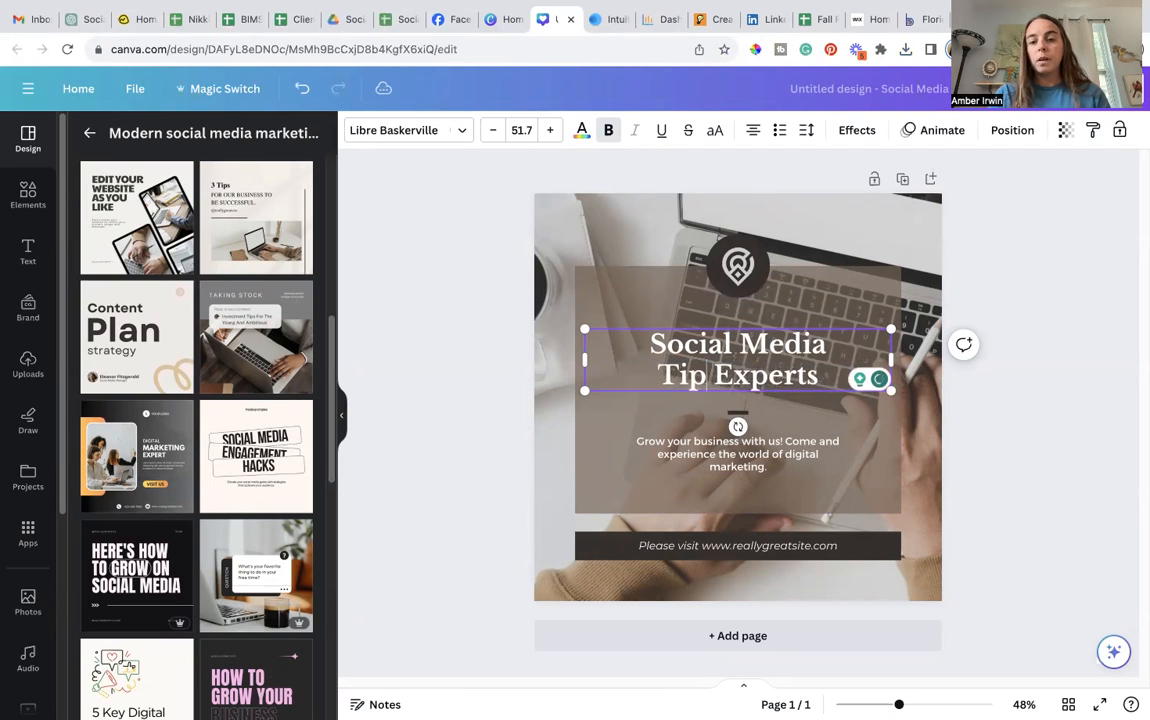
double_click(755, 378)
type("Of ")
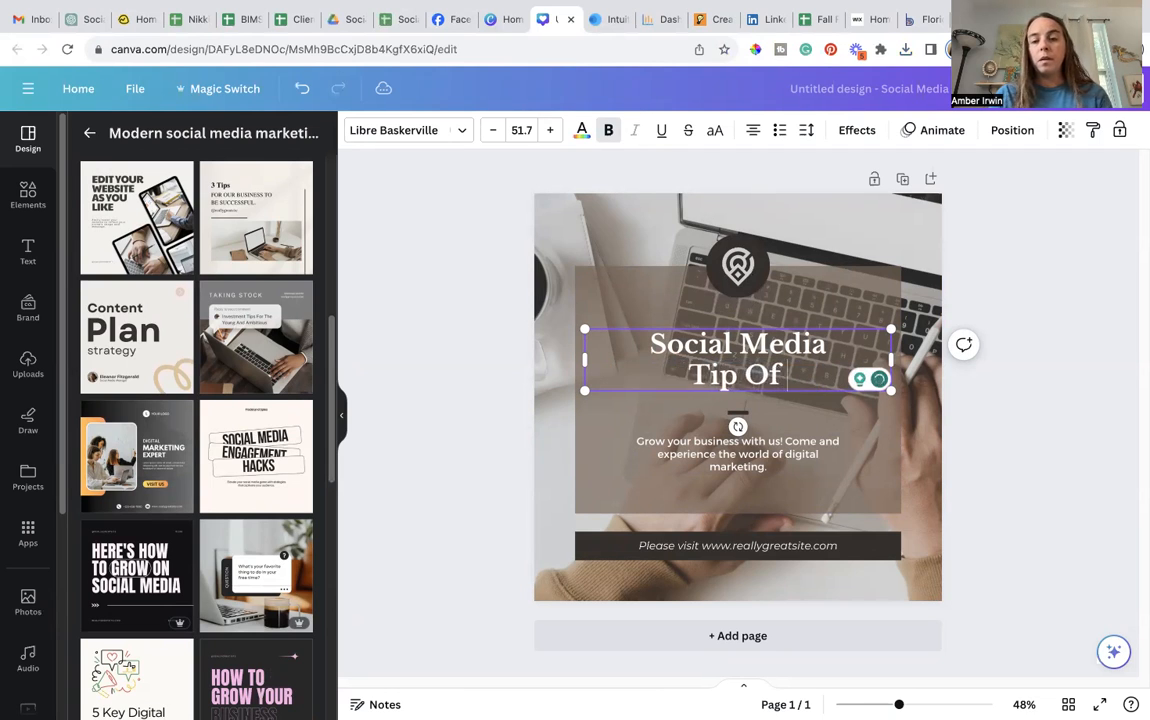
type("The Week")
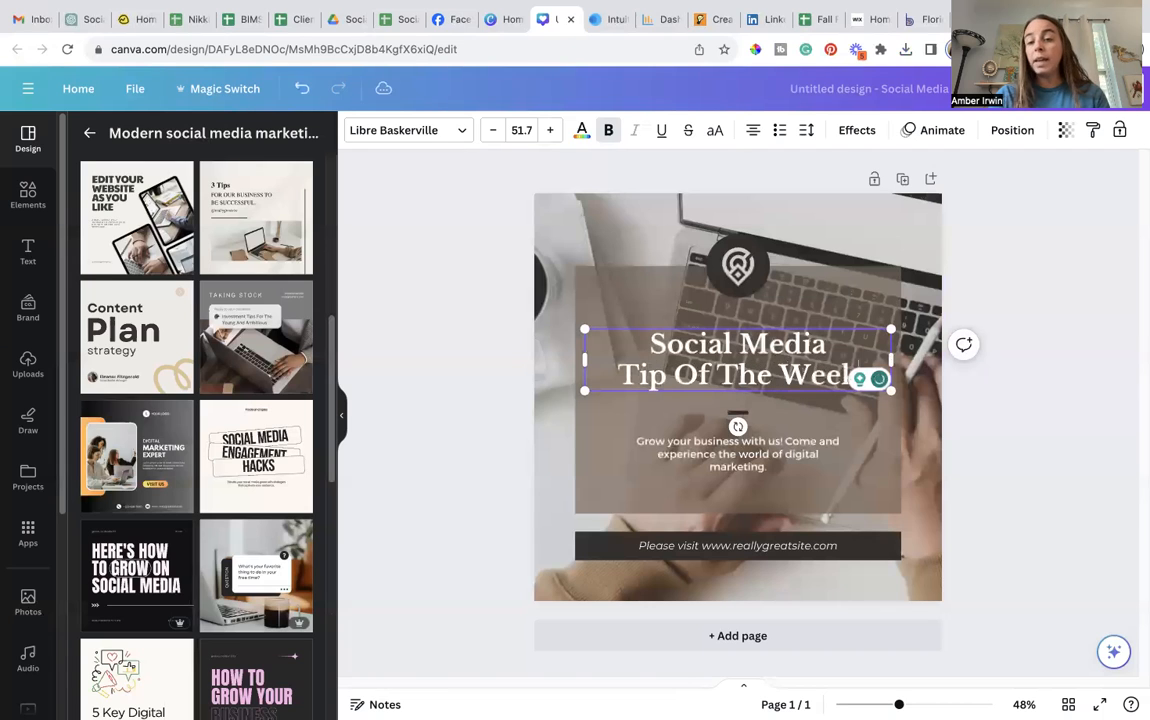
left_click_drag(827, 327, 826, 297)
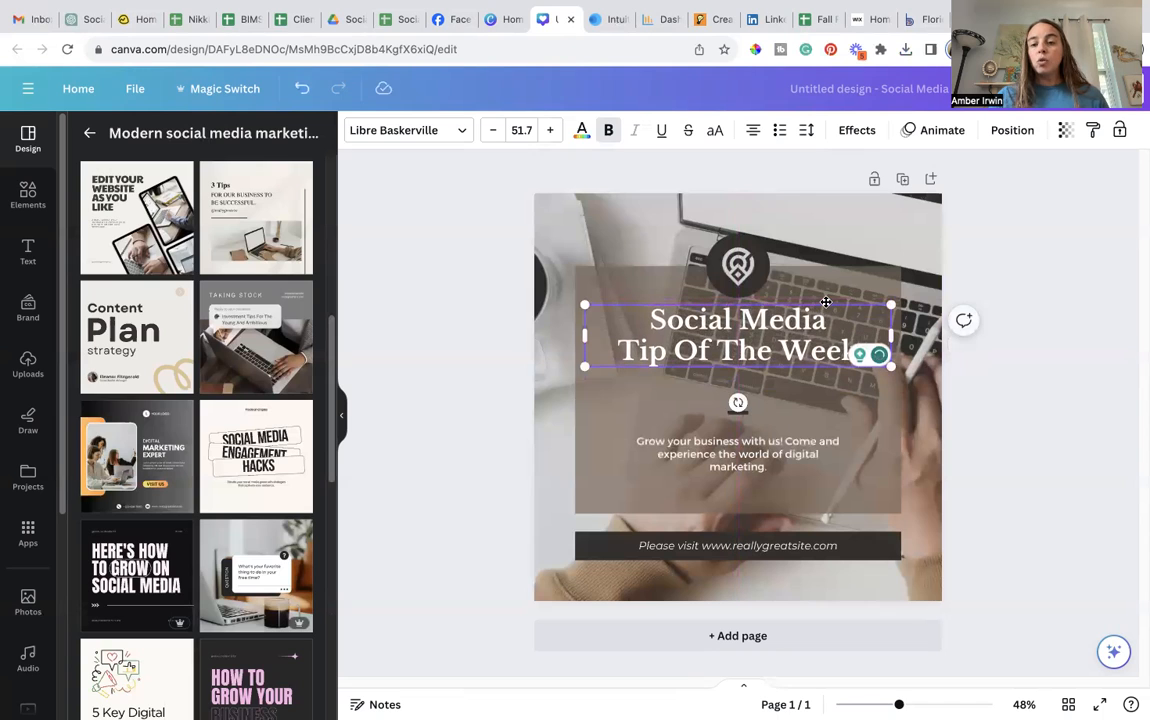
Replace the body paragraph below the heading with the placeholder "TIP" and move it up under the heading
left_click(729, 454)
left_click(729, 456)
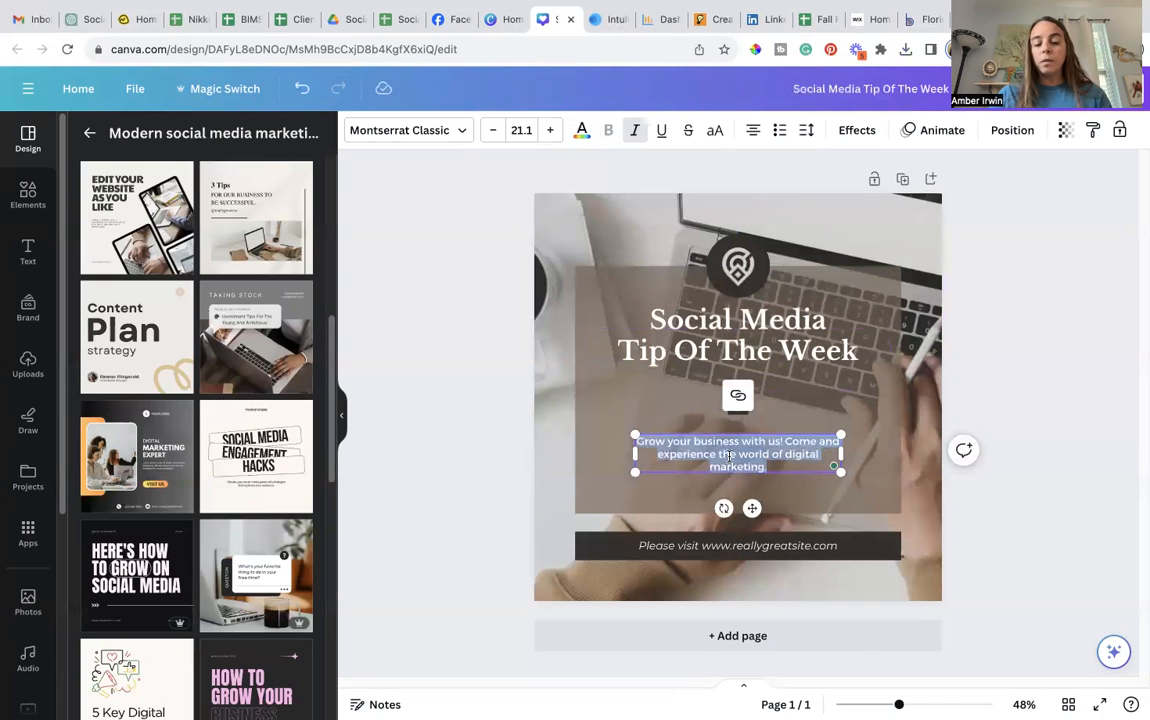
type("TIP")
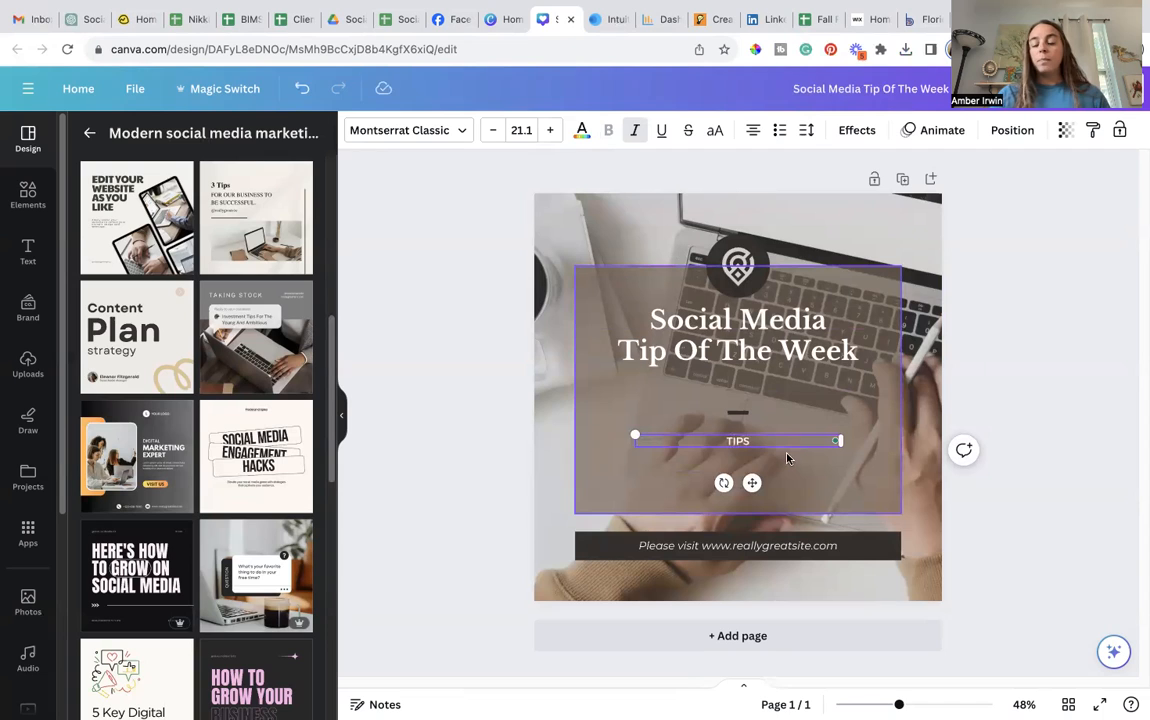
left_click_drag(752, 483, 755, 457)
Recolor the translucent brown rectangle behind the heading with the muted teal-blue from the SocialSpeak brand palette
left_click(875, 484)
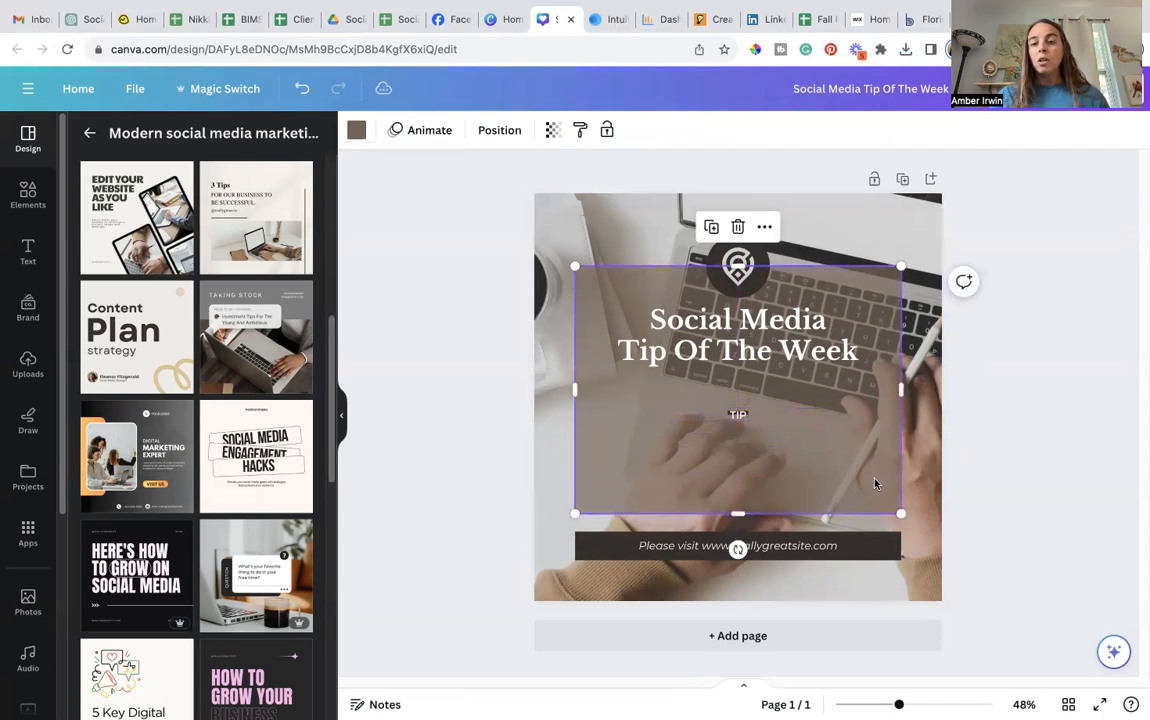
left_click(357, 137)
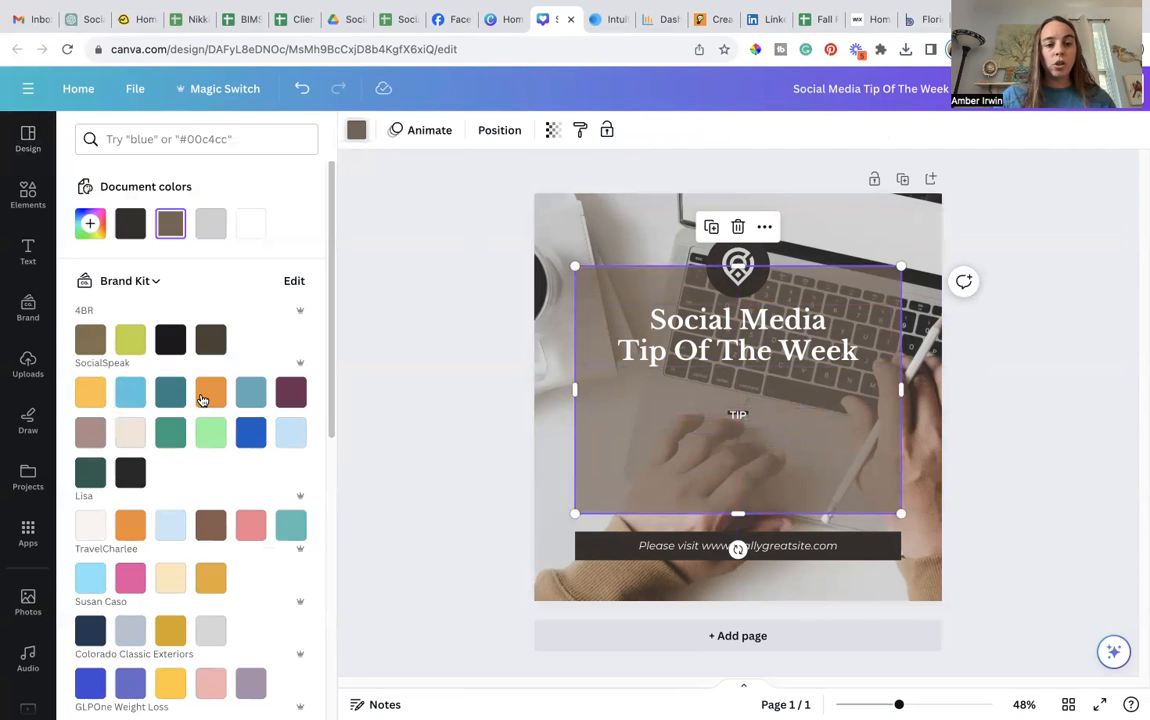
scroll(215, 370, "down", 3)
scroll(227, 386, "up", 3)
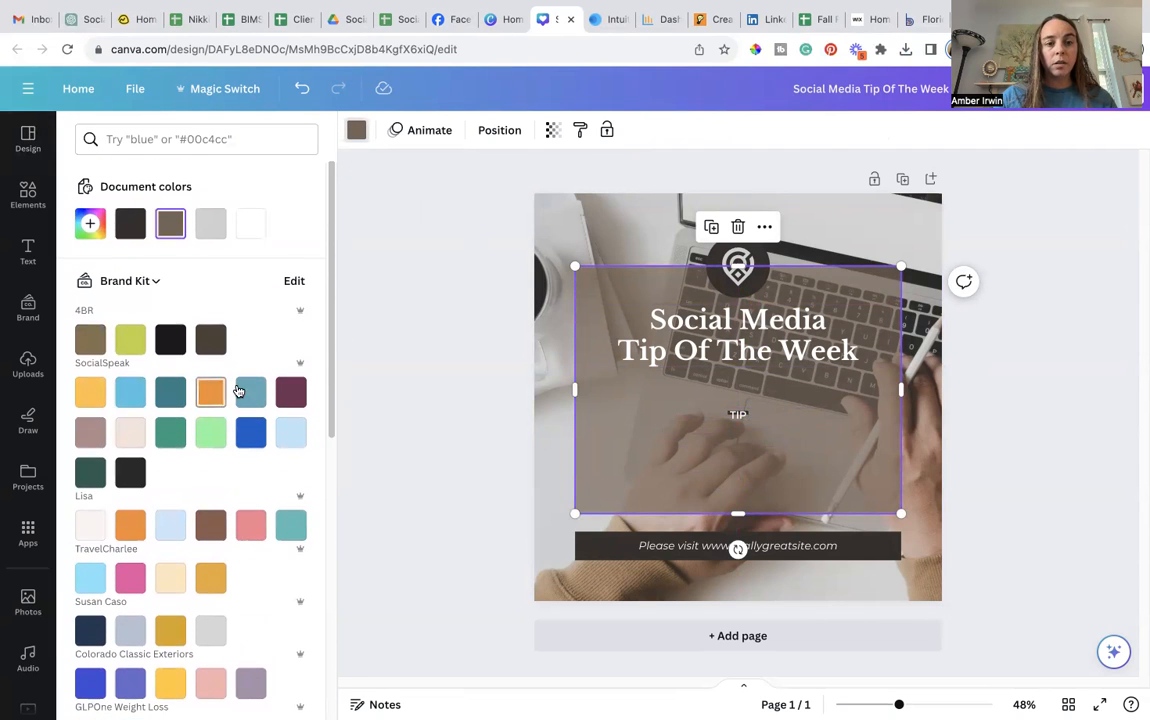
left_click(251, 392)
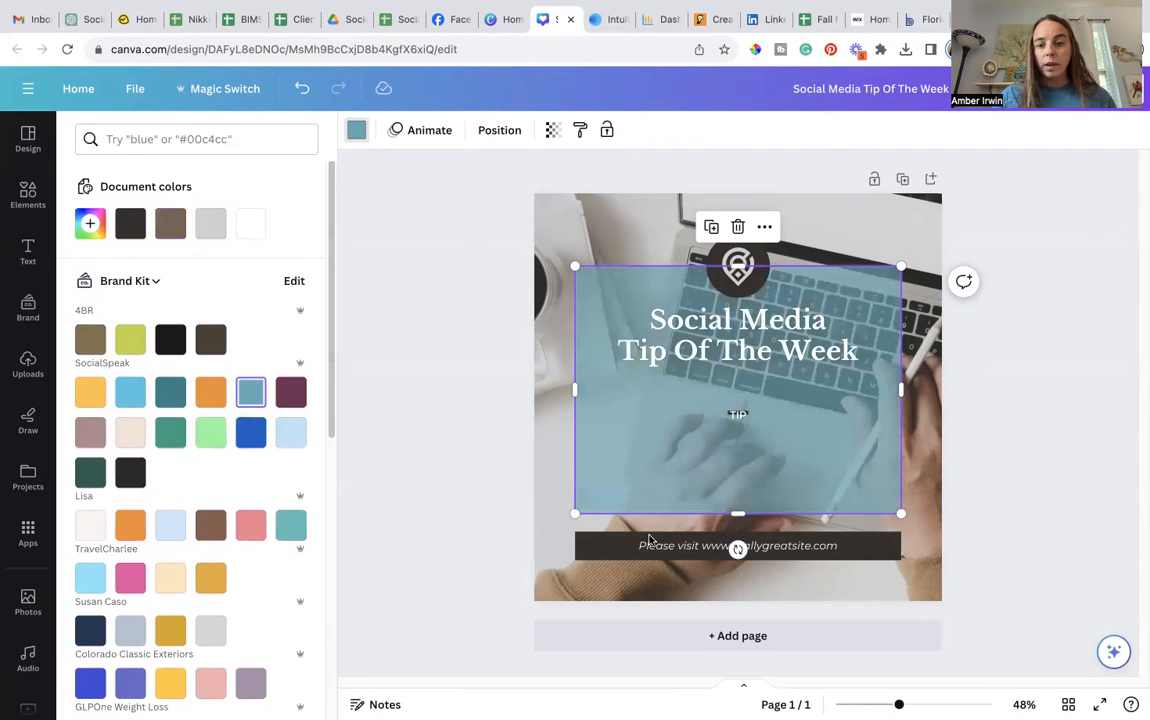
left_click(790, 546)
left_click(786, 545)
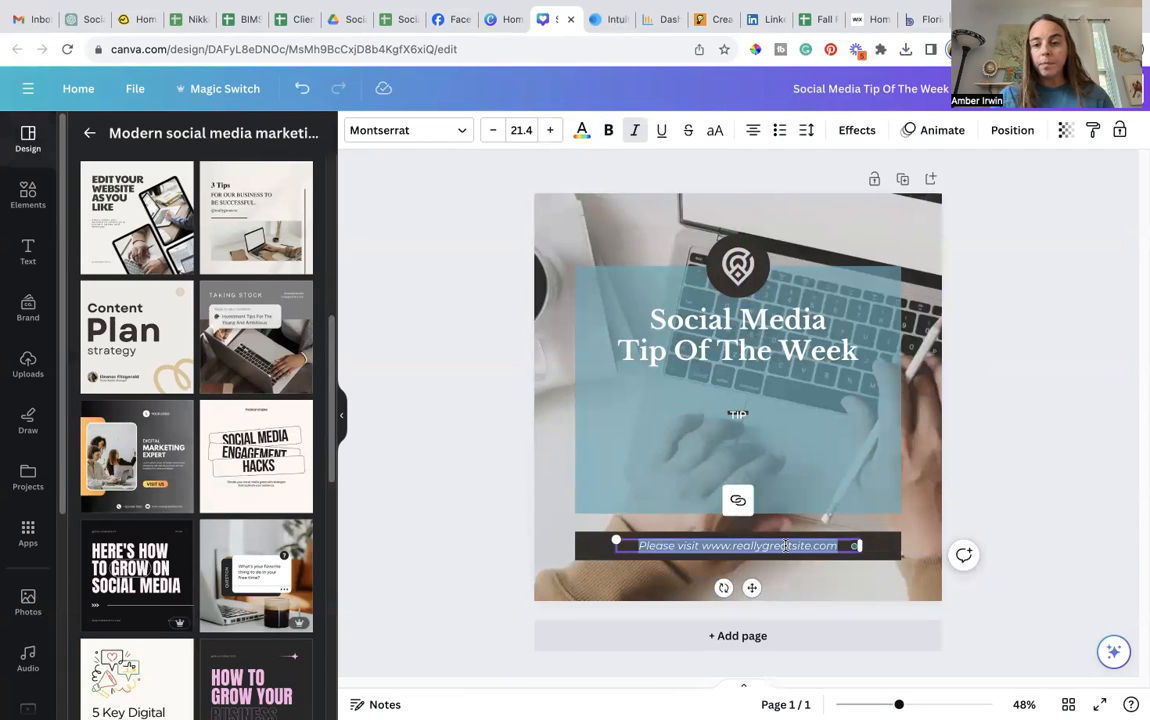
left_click_drag(810, 546, 682, 546)
double_click(736, 546)
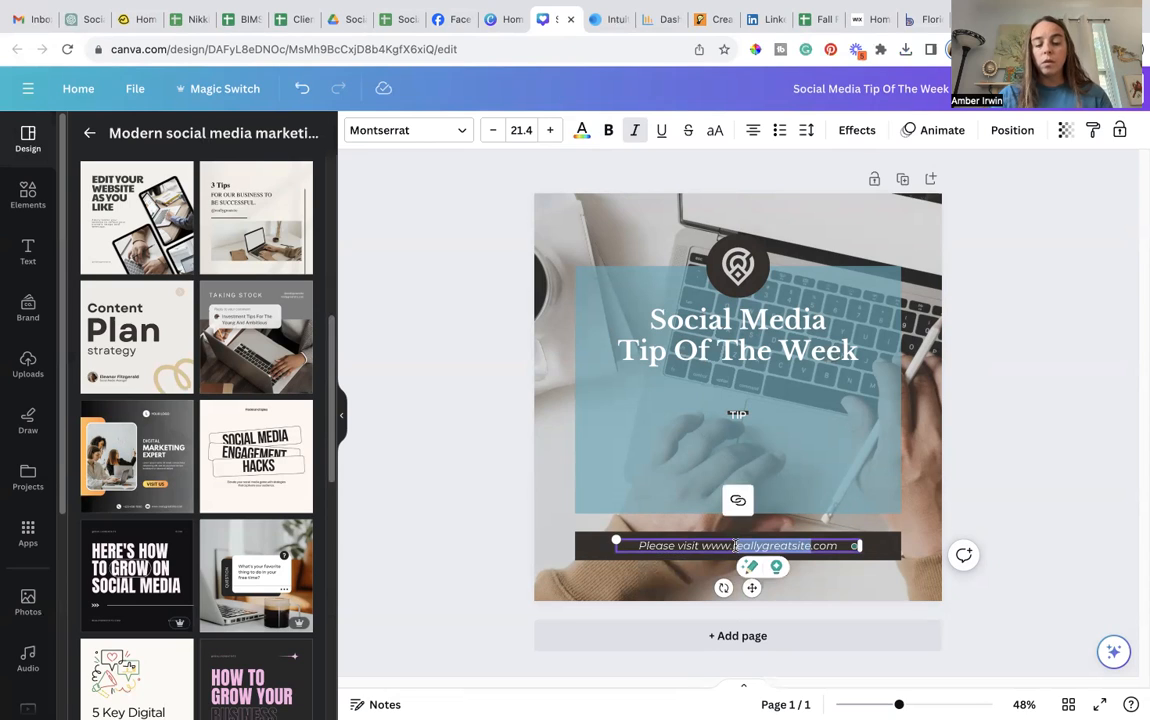
type("socialspedaknetwork")
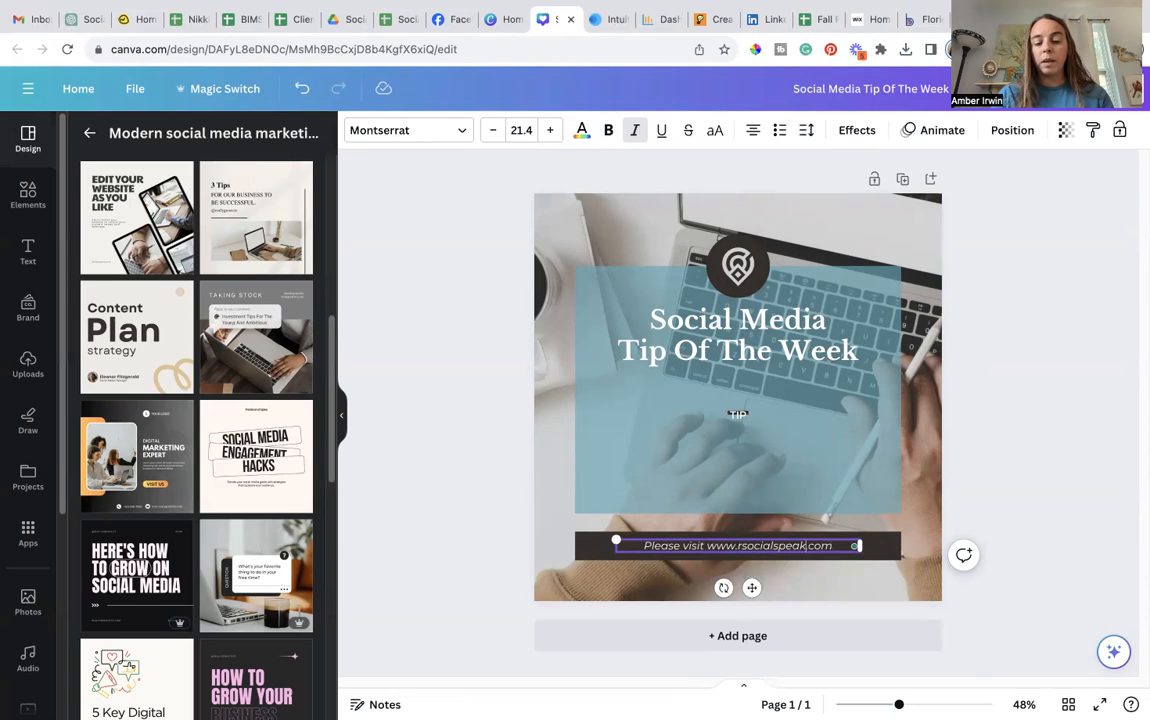
Set the whole footer line to the Raleway brand font at size 30
triple_click(786, 540)
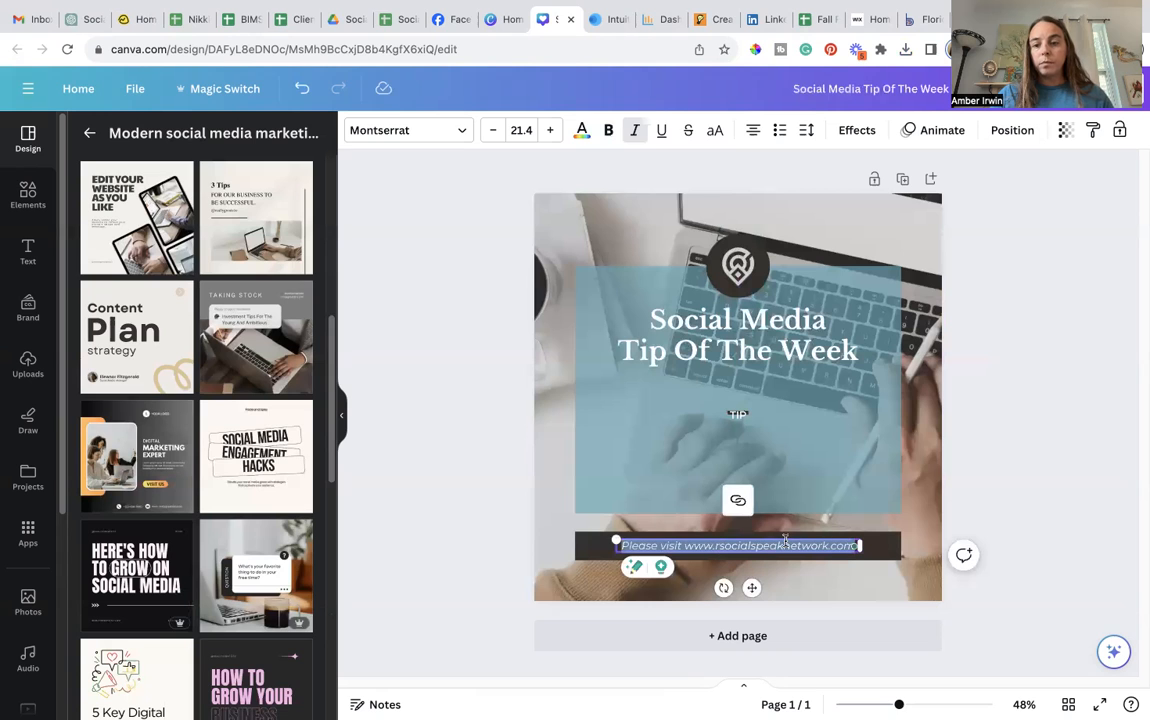
left_click(403, 130)
scroll(175, 457, "down", 2)
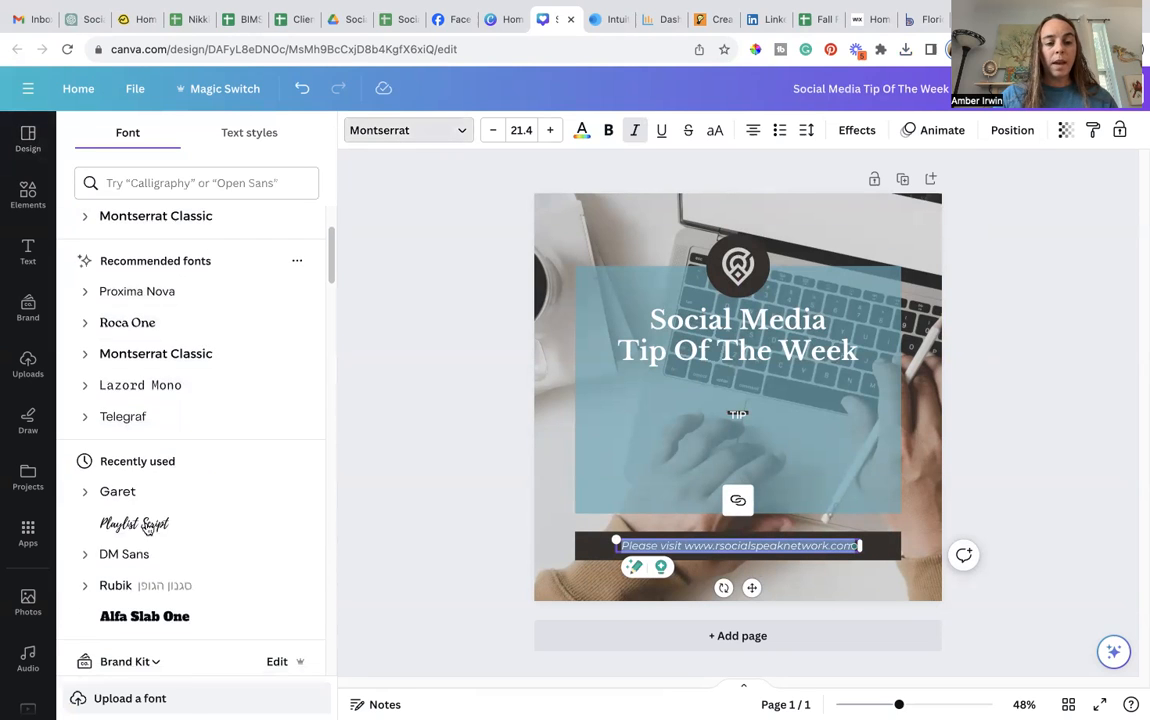
scroll(141, 562, "down", 4)
left_click(137, 575)
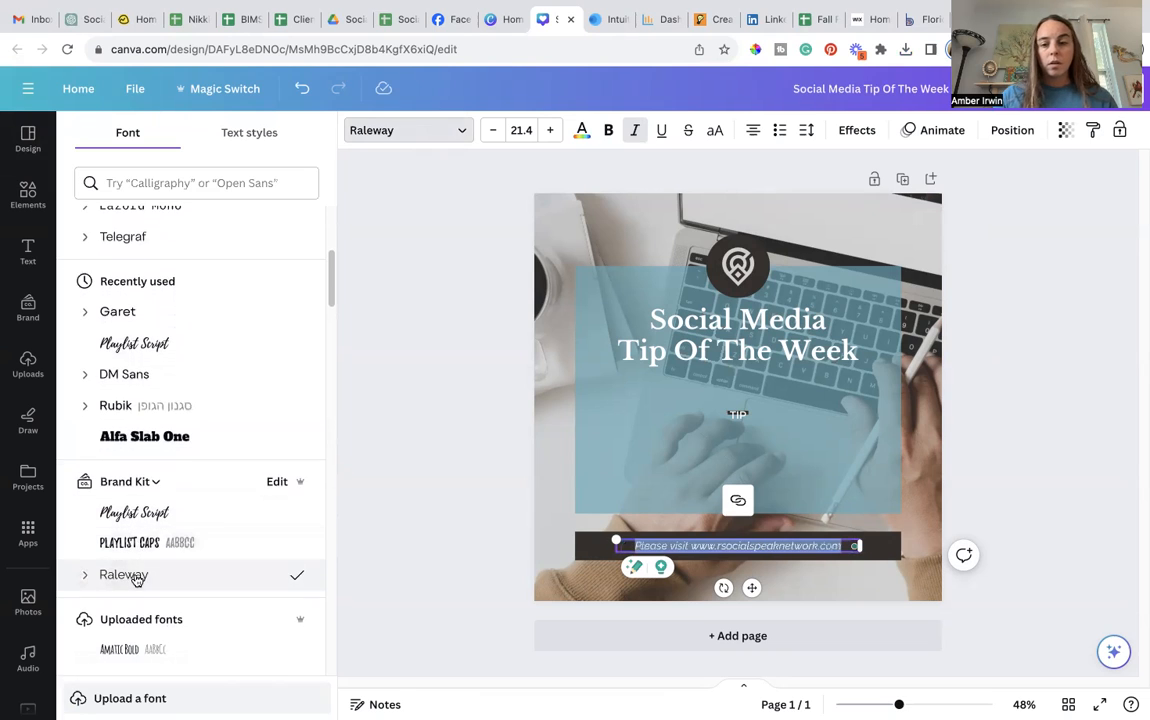
left_click(521, 130)
type("30")
key("Return")
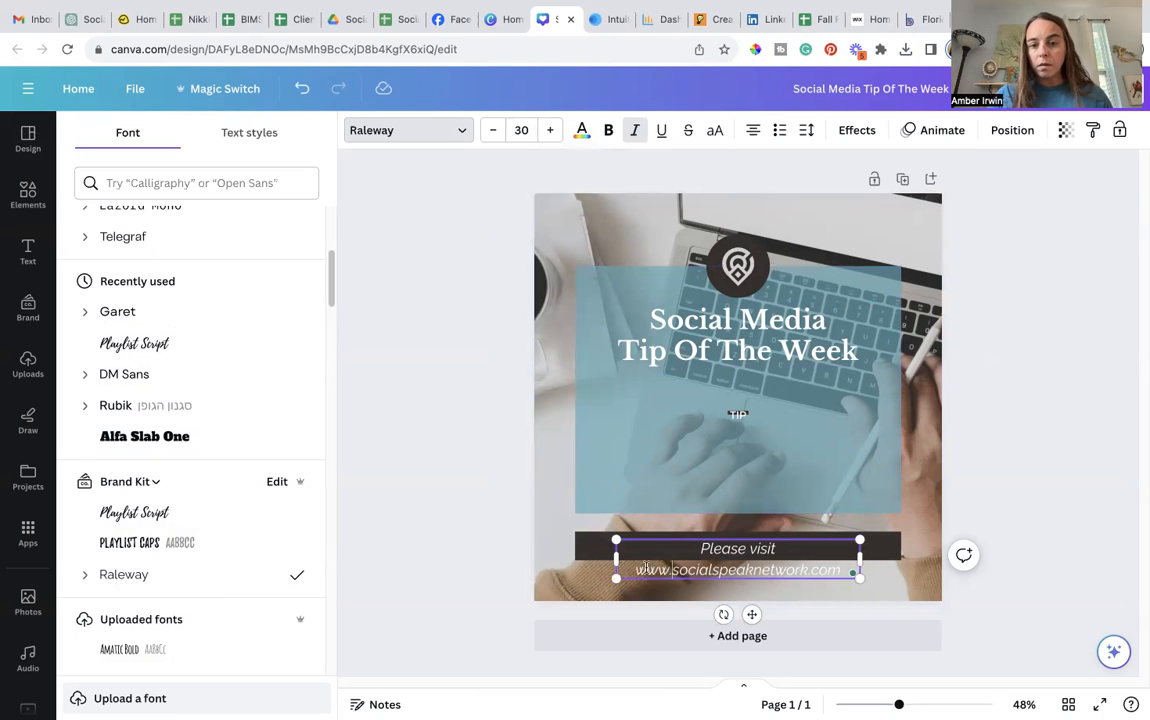
Widen the footer text box so its text fits on one line, and center it on the dark bar
left_click_drag(611, 557, 572, 546)
left_click_drag(731, 597, 749, 599)
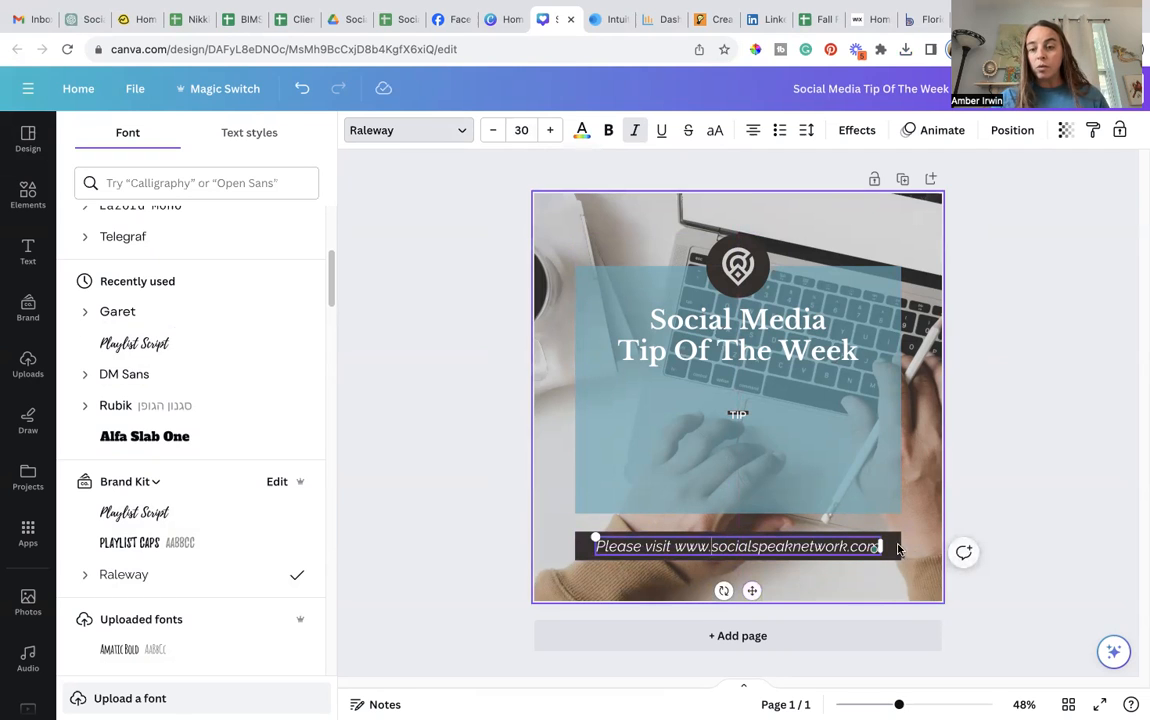
left_click(1066, 501)
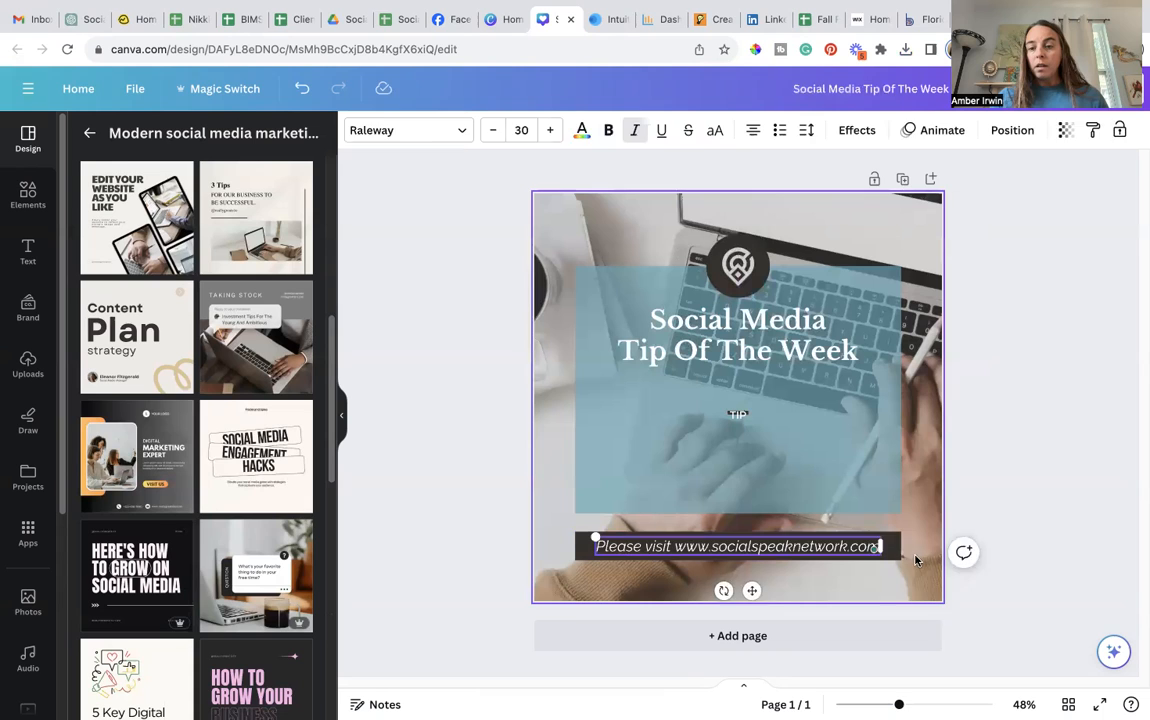
Recolor the dark bar behind the footer text with the SocialSpeak brand plum #6f2e52
left_click(916, 557)
left_click(892, 540)
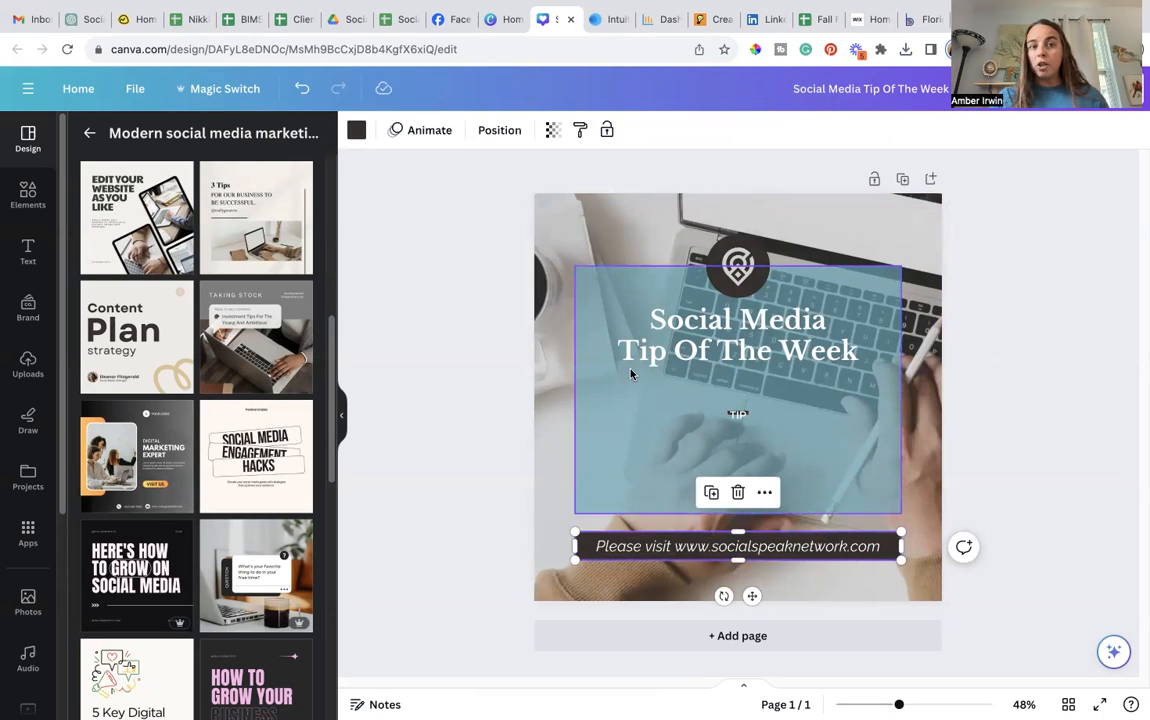
left_click(355, 130)
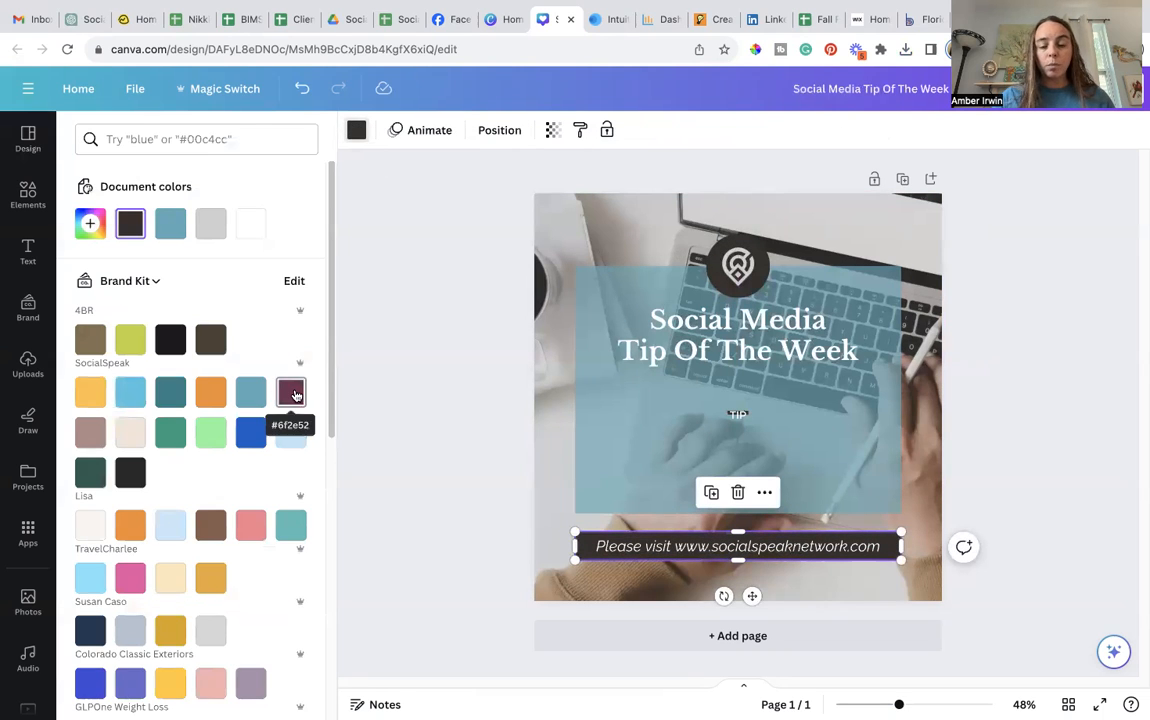
left_click(292, 393)
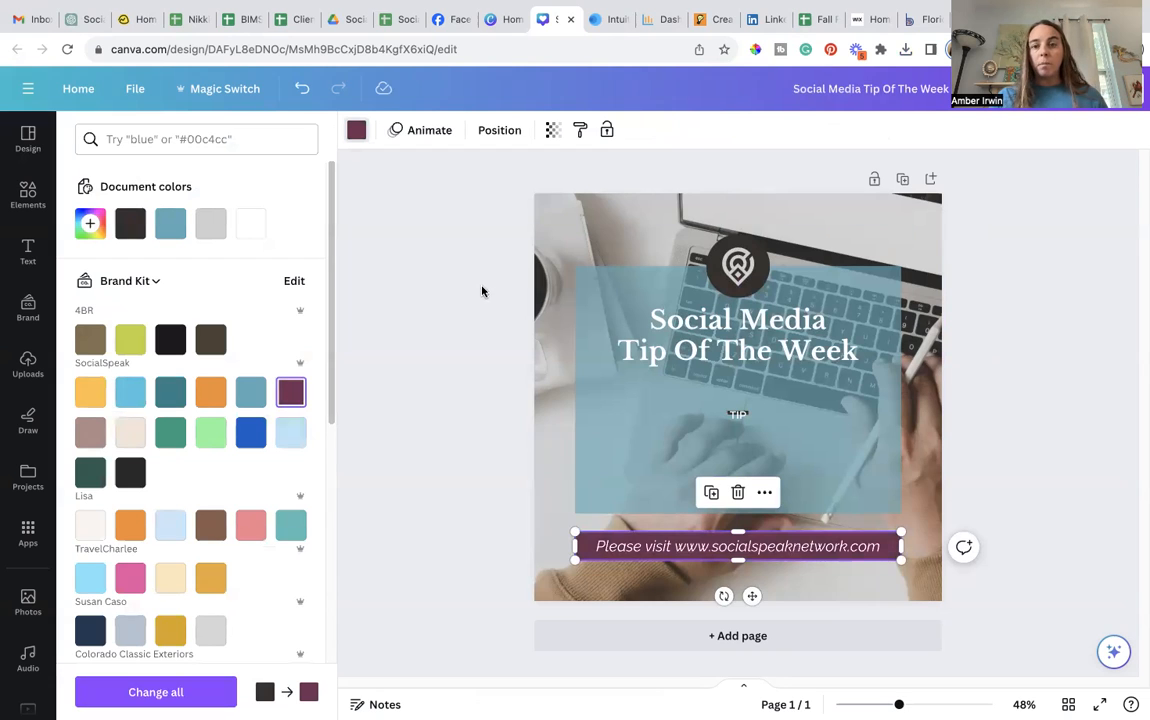
Select the logo icon above the heading and search the design elements for "social media"
left_click(552, 240)
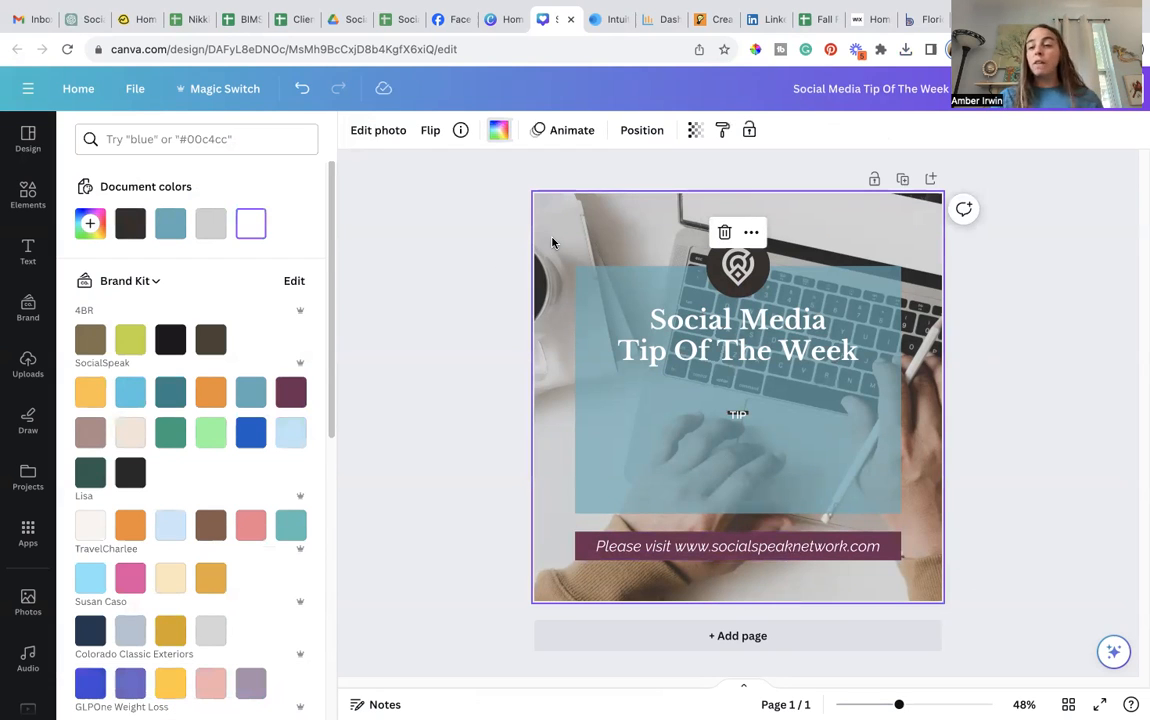
left_click(745, 275)
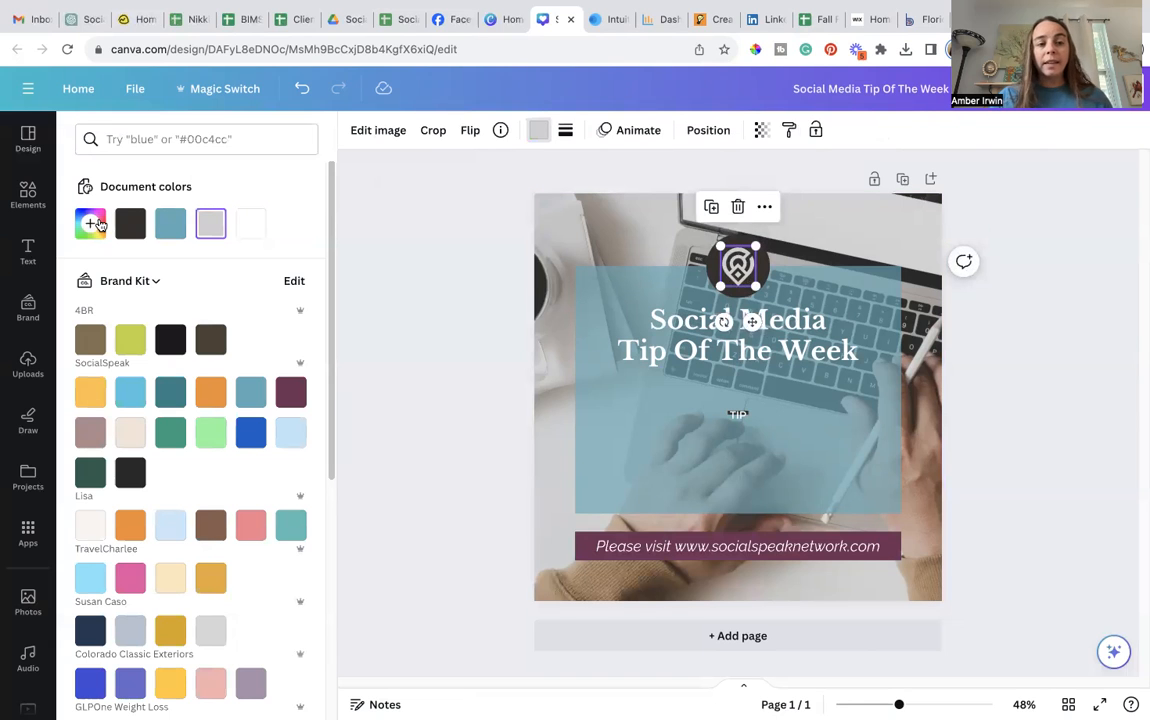
left_click(28, 190)
left_click(170, 140)
type("social media")
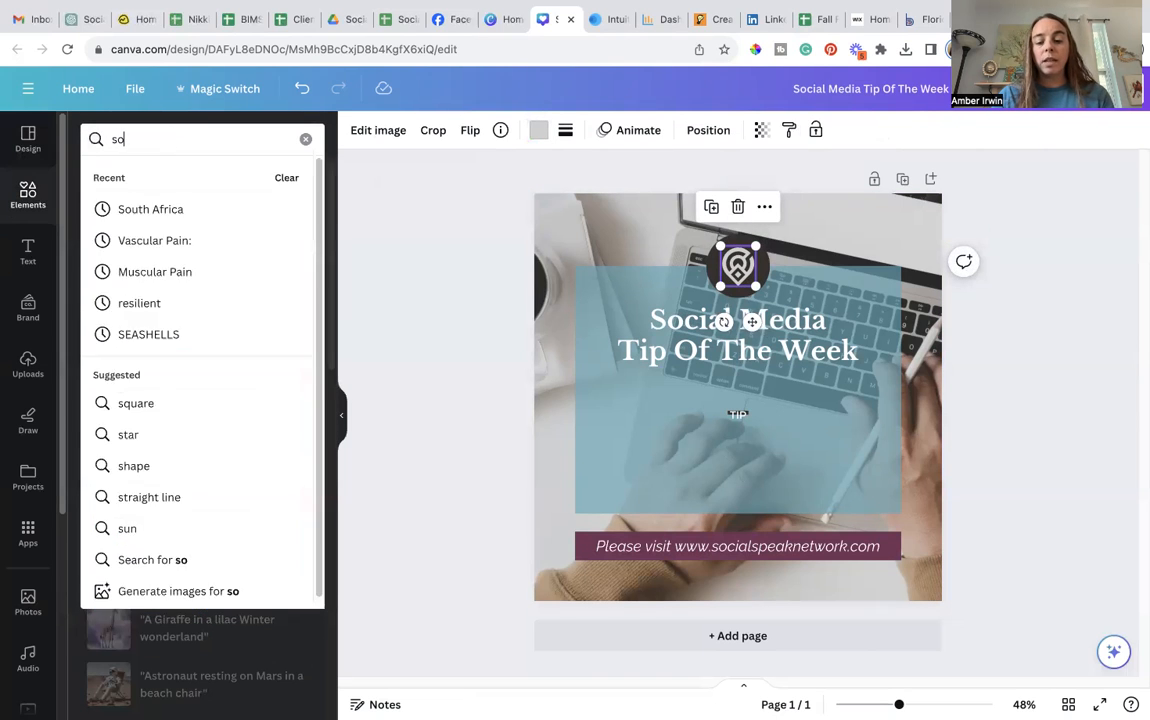
key("Return")
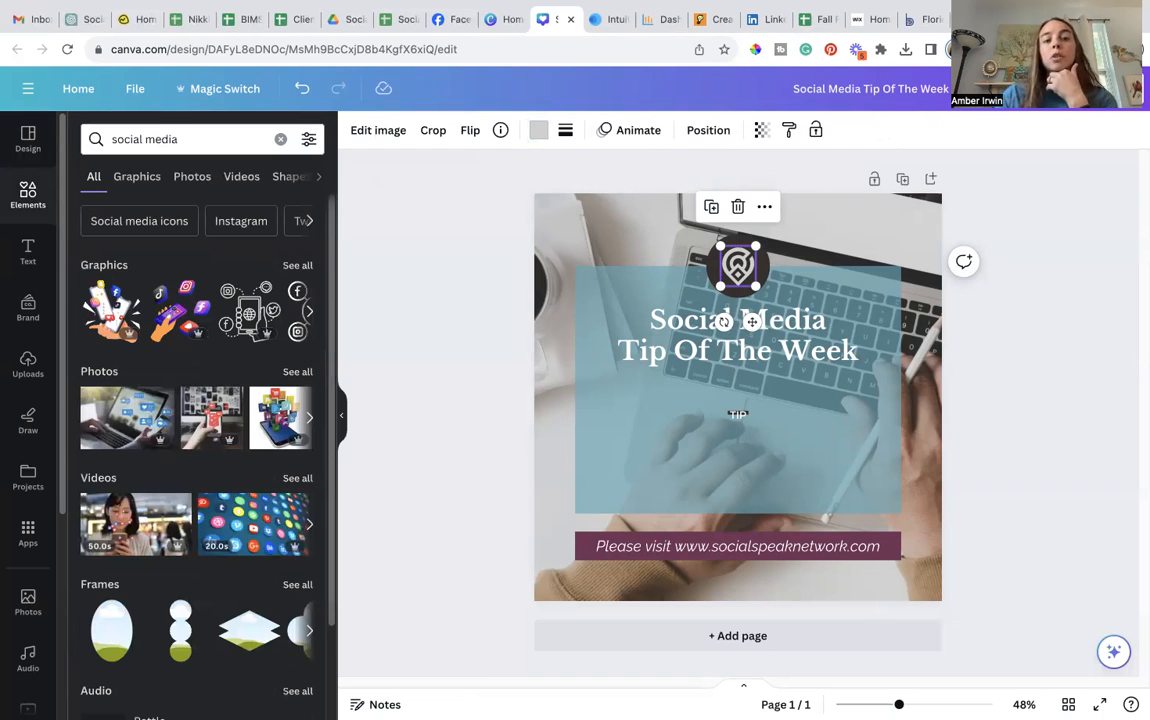
Limit the "social media" results to graphics and delete the logo icon from the dark circle above the heading
left_click(298, 267)
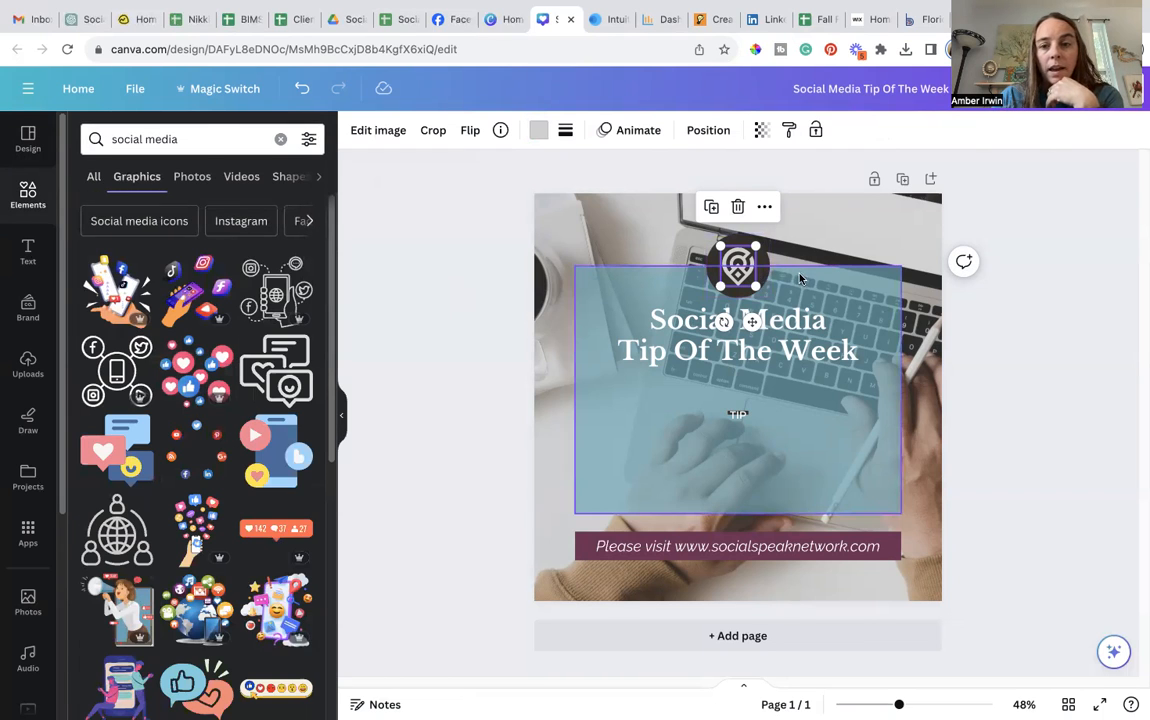
key("Delete")
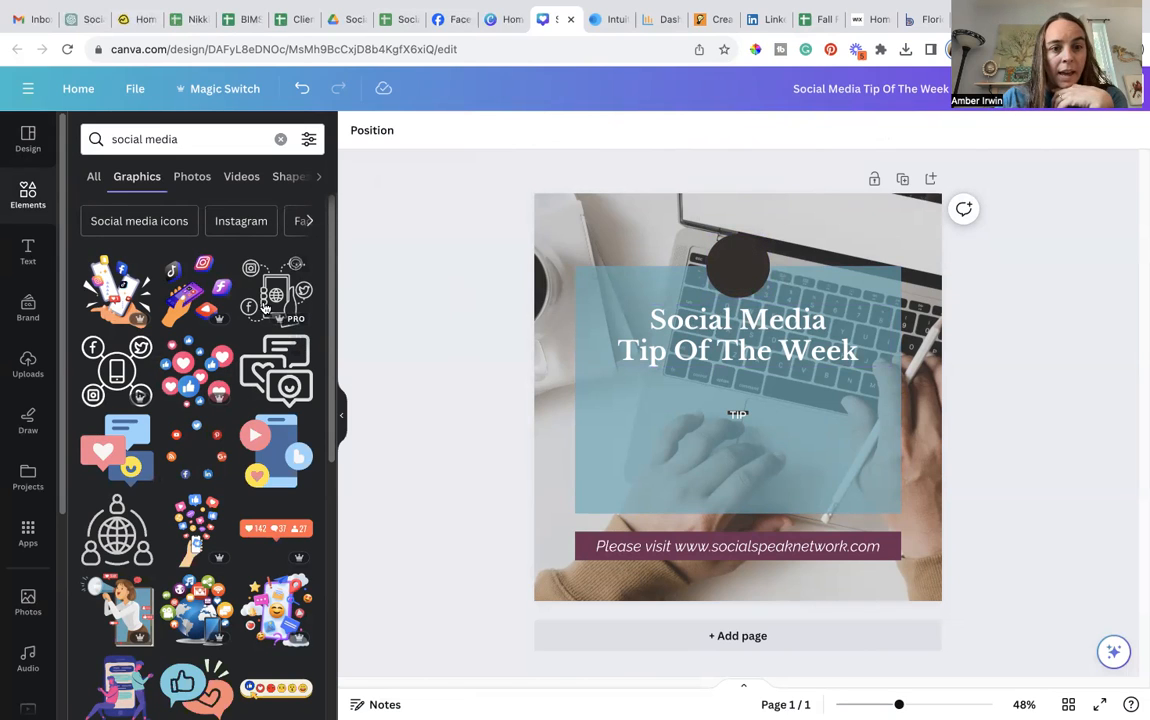
Try the ring of small social media icons from the graphics results on the design and remove it
scroll(255, 370, "down", 2)
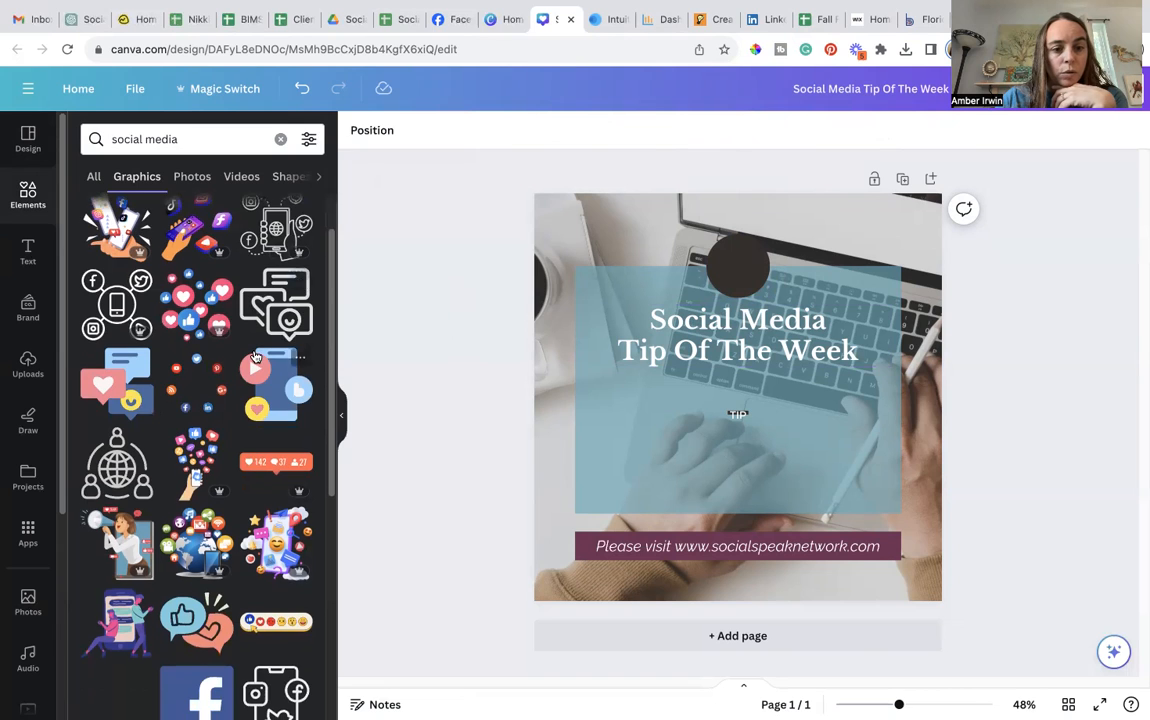
scroll(255, 357, "down", 10)
scroll(255, 355, "down", 7)
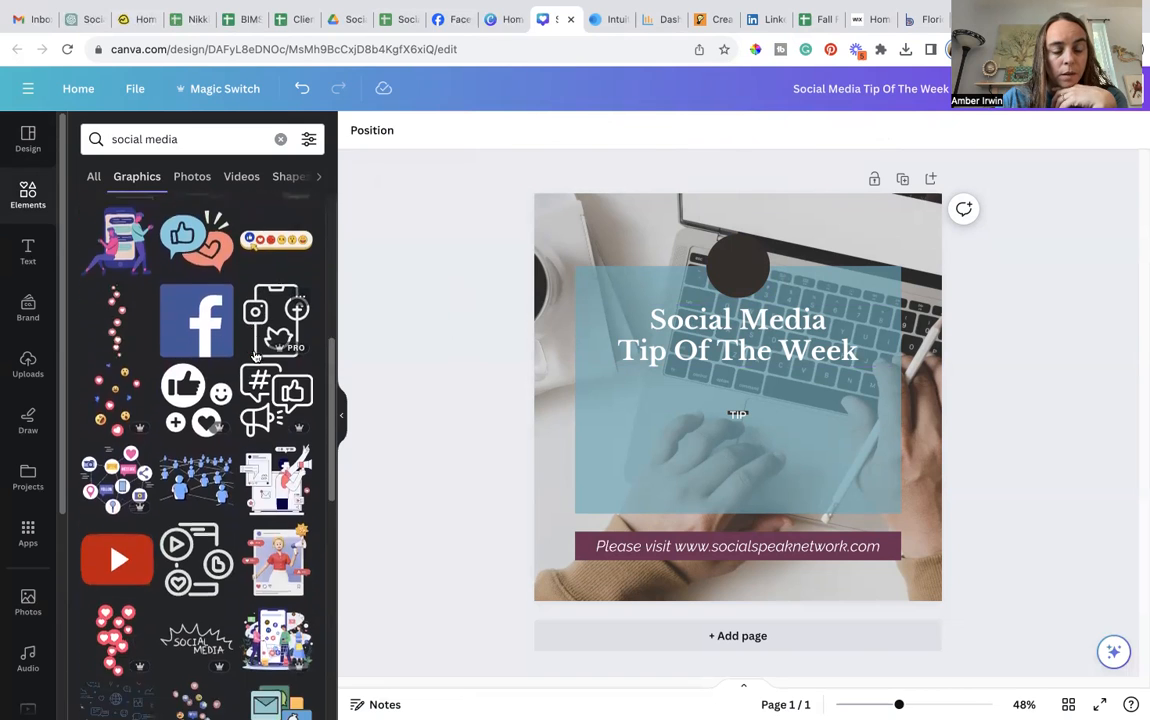
scroll(255, 355, "down", 1)
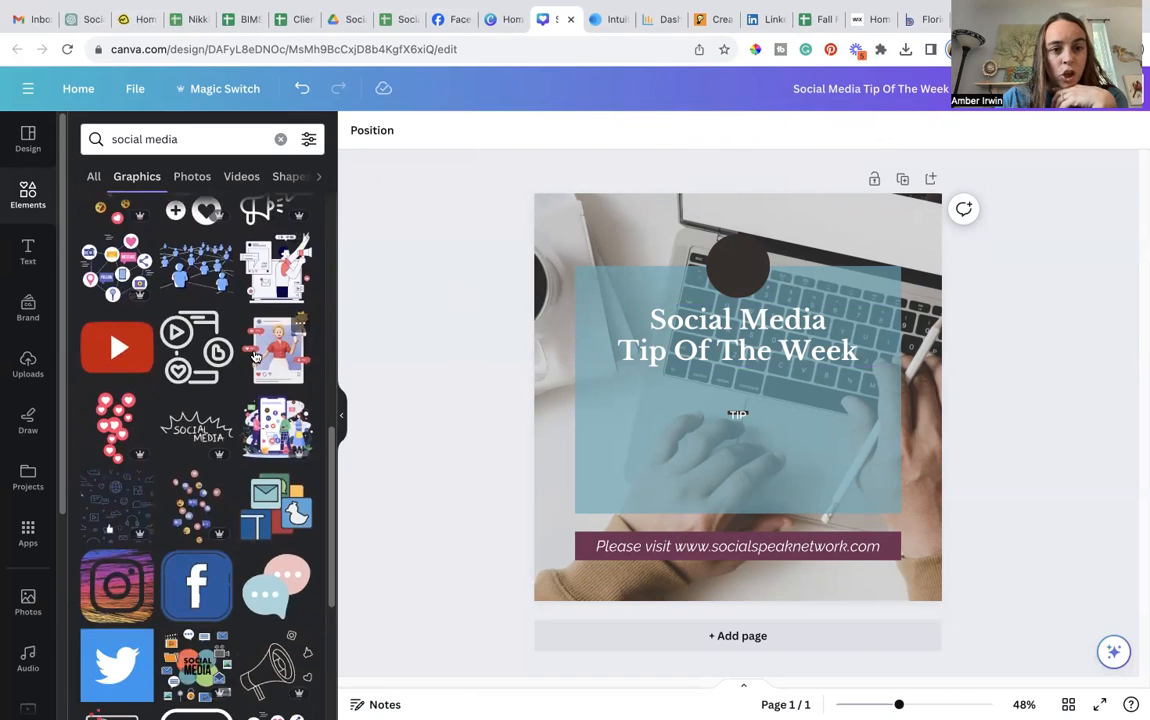
scroll(255, 357, "down", 8)
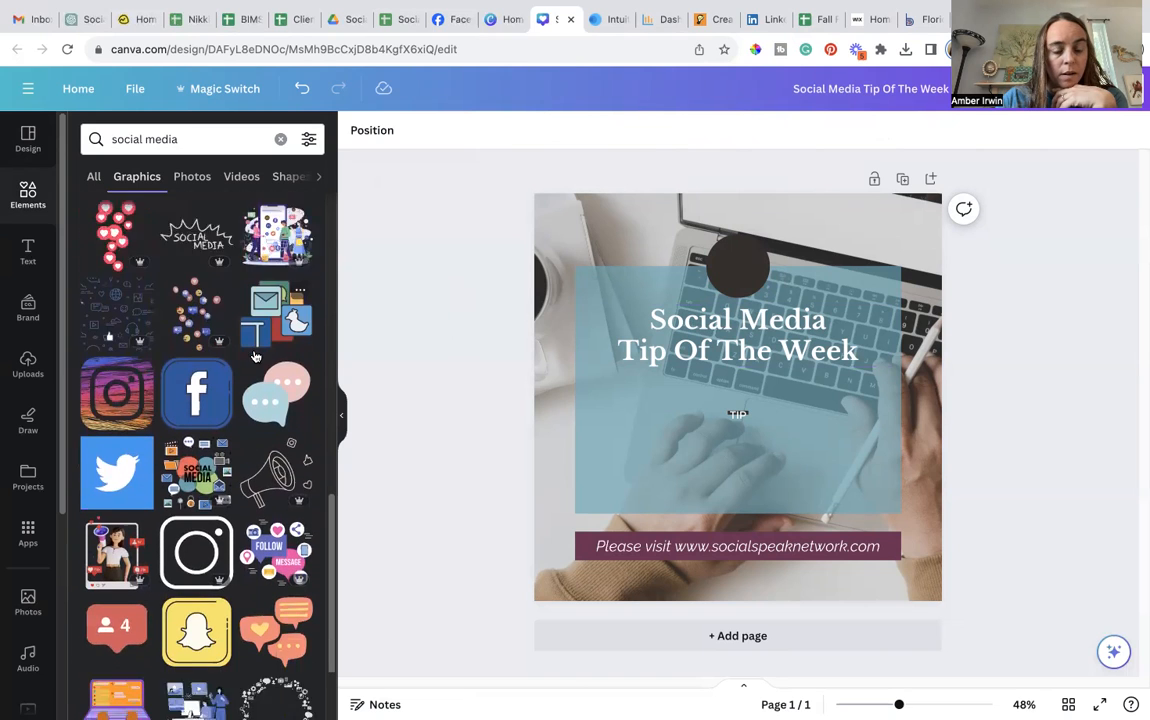
scroll(255, 357, "down", 6)
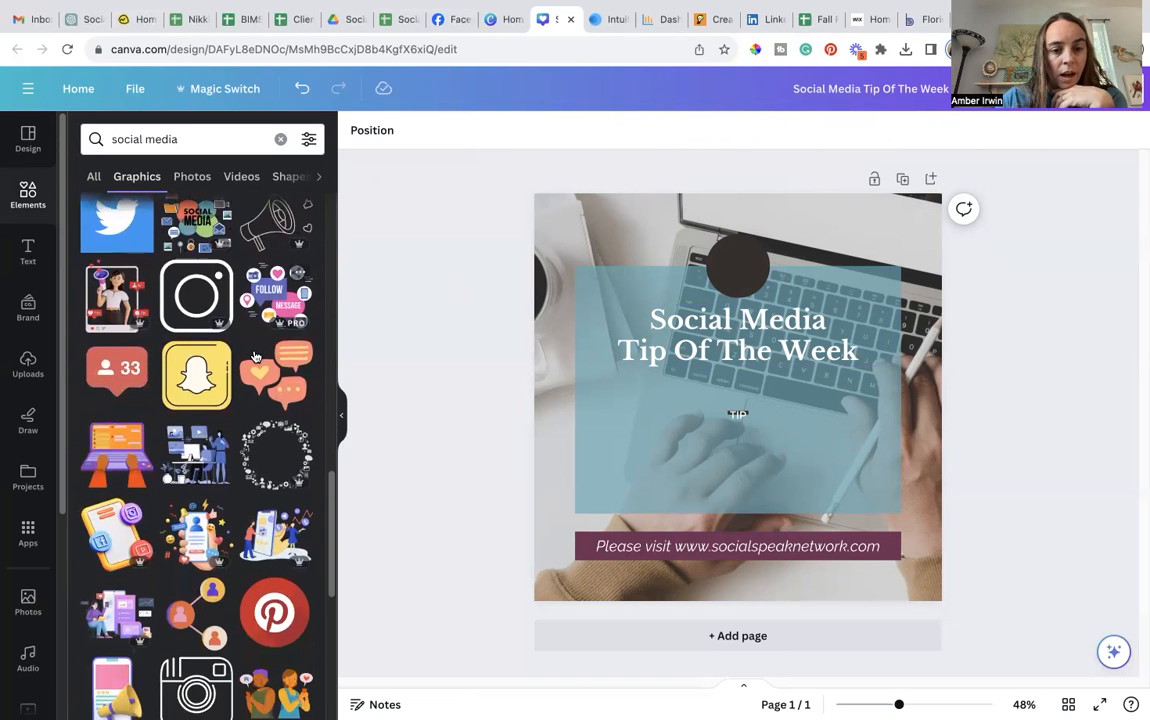
left_click(276, 452)
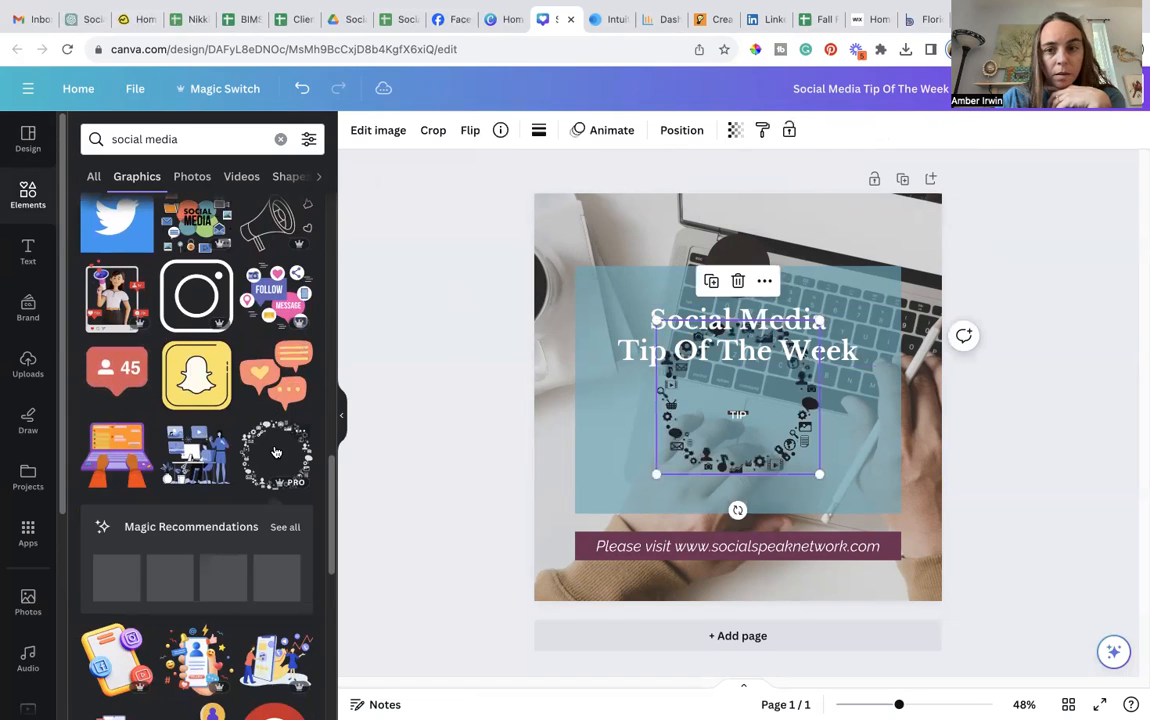
key("Delete")
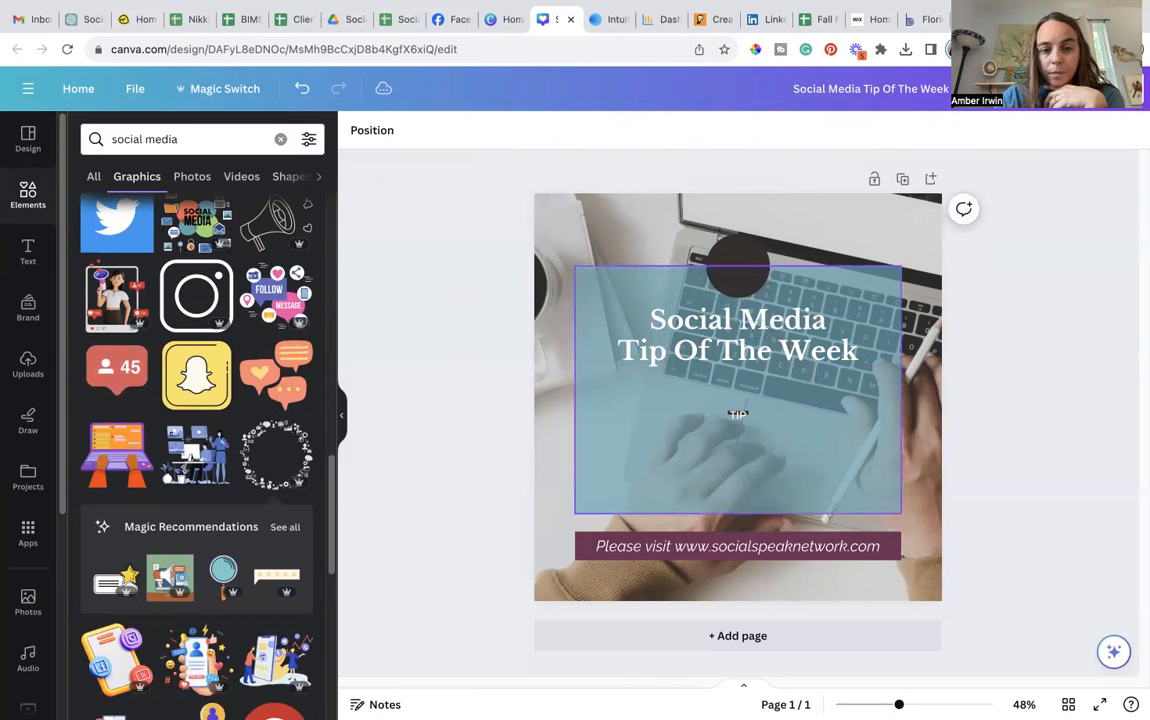
Add the outlined hand-and-phone social media graphic, shrink it, and place it on the dark circle above the heading
scroll(257, 506, "down", 5)
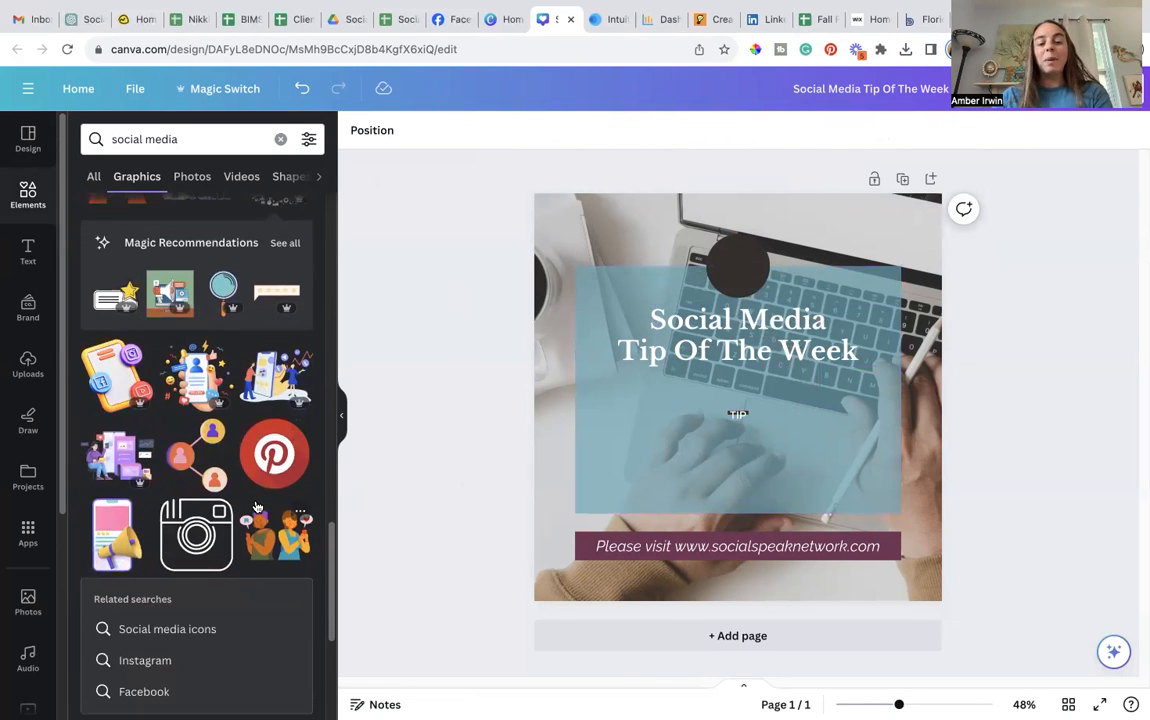
scroll(257, 506, "down", 6)
scroll(257, 506, "down", 5)
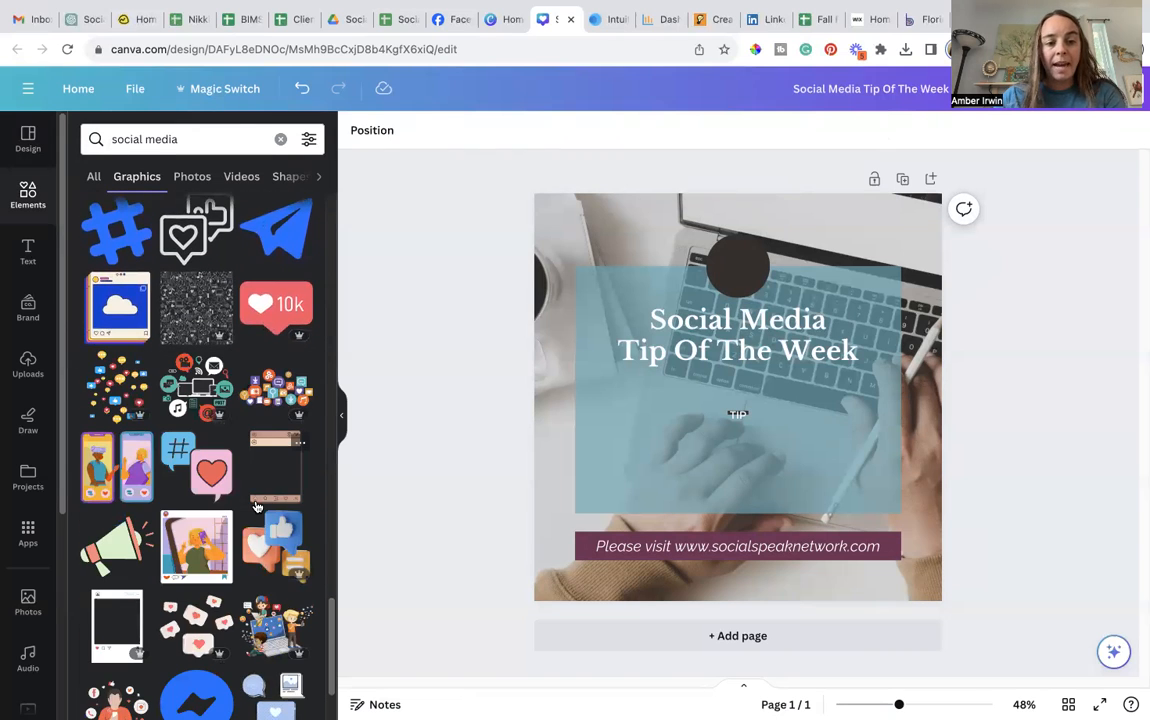
scroll(257, 506, "down", 10)
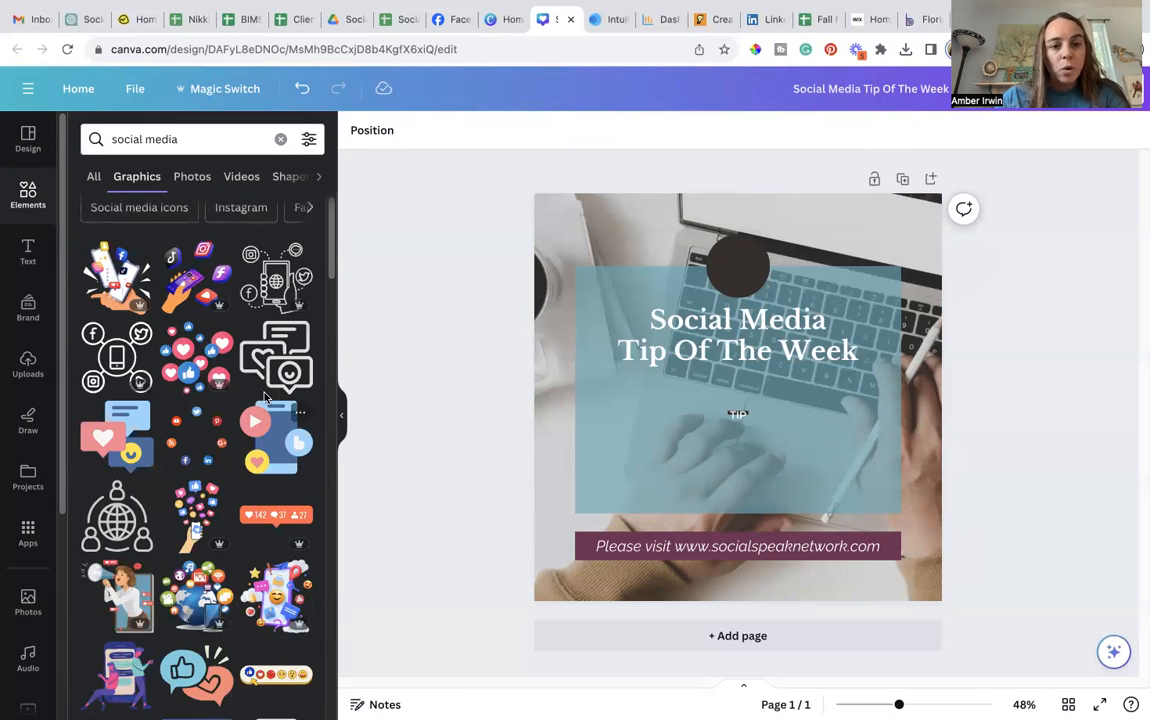
left_click(277, 297)
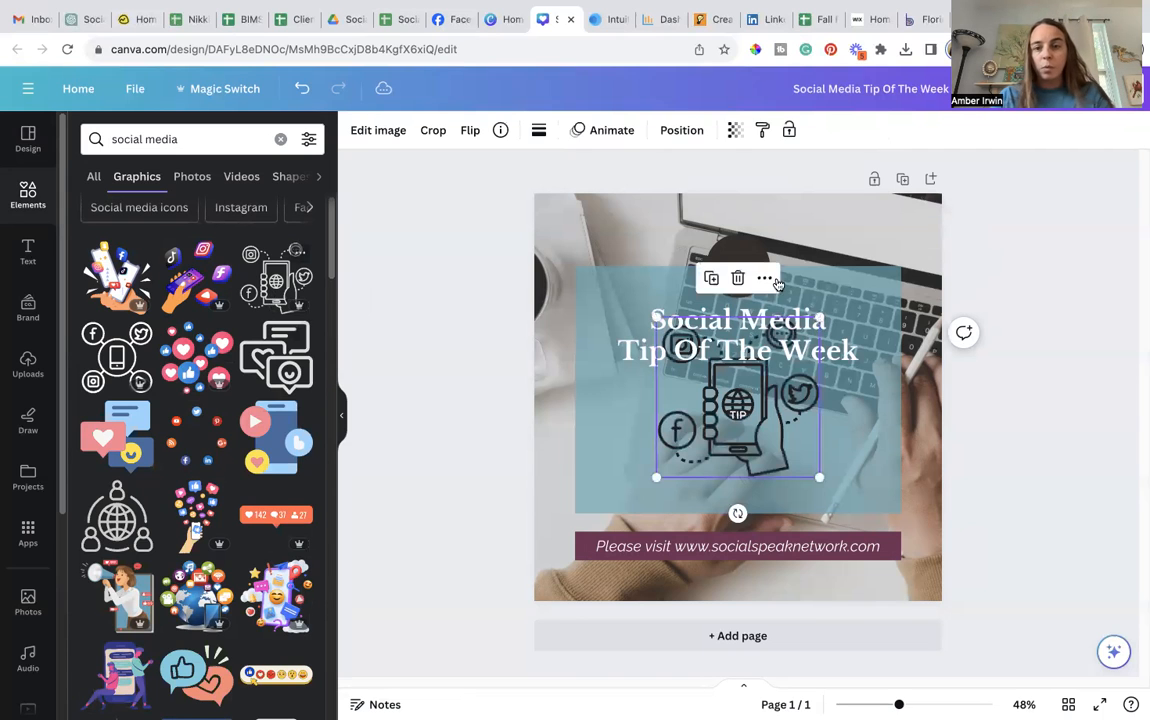
left_click_drag(820, 481, 686, 416)
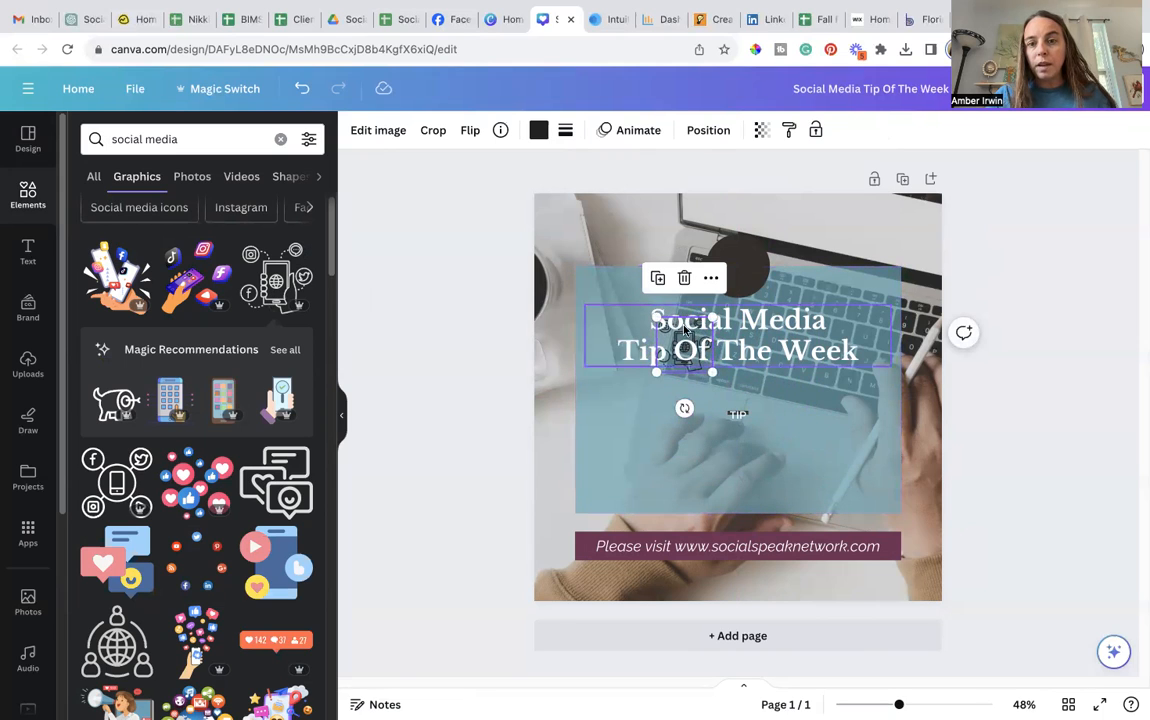
left_click(793, 439)
left_click_drag(692, 368, 743, 291)
Recolor the phone graphic with the light beige SocialSpeak brand color and shrink it slightly to fit inside the dark circle
left_click(539, 131)
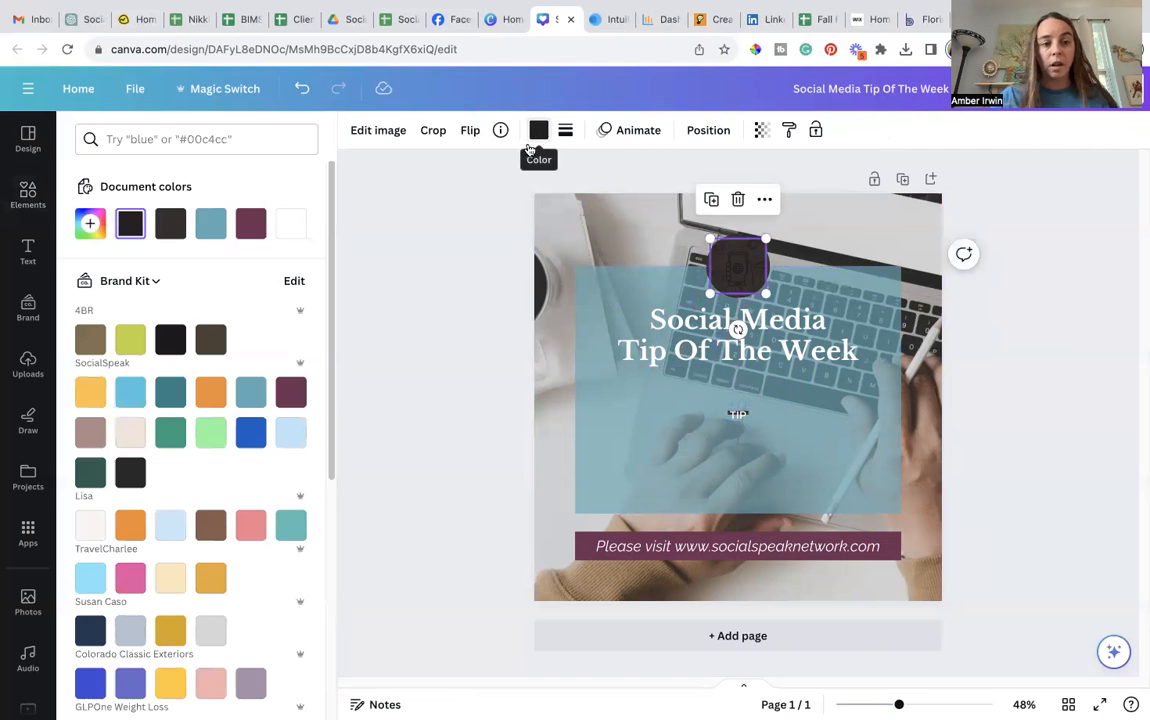
left_click(128, 438)
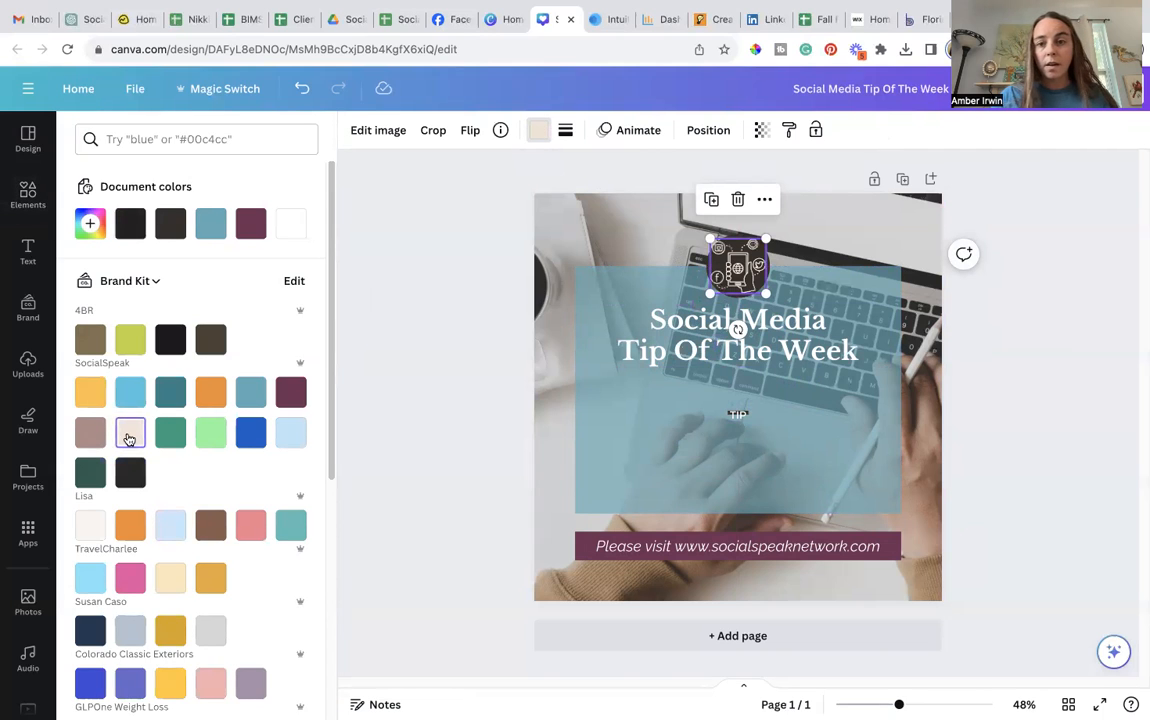
left_click_drag(710, 296, 751, 326)
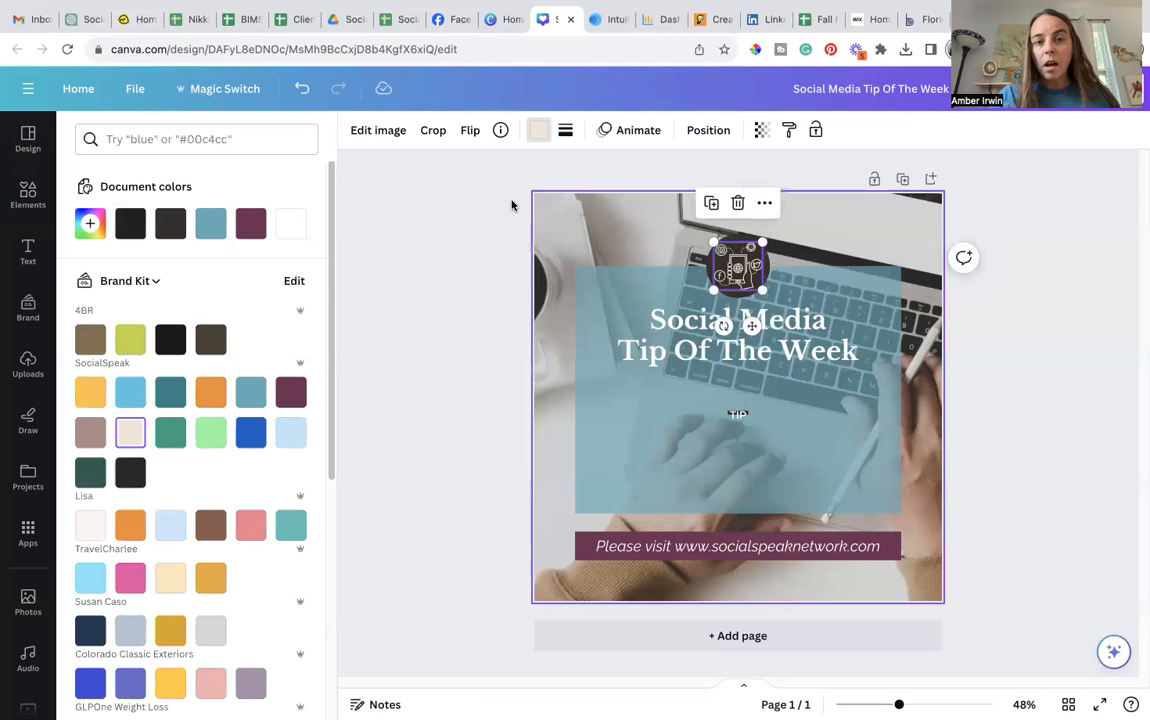
Recolor the phone graphic in the dark circle white using the document colors
left_click(535, 138)
left_click(538, 131)
left_click(290, 224)
left_click(419, 263)
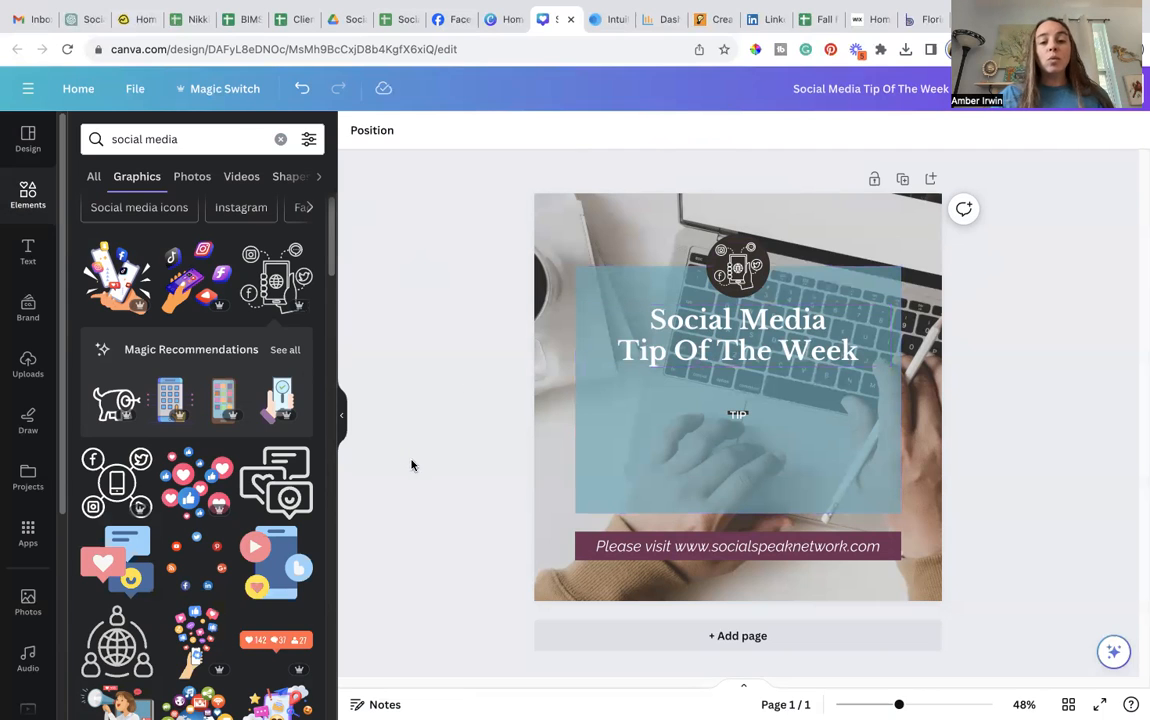
Search the Canva apps for "bulk" and open the Bulk create app
left_click(760, 454)
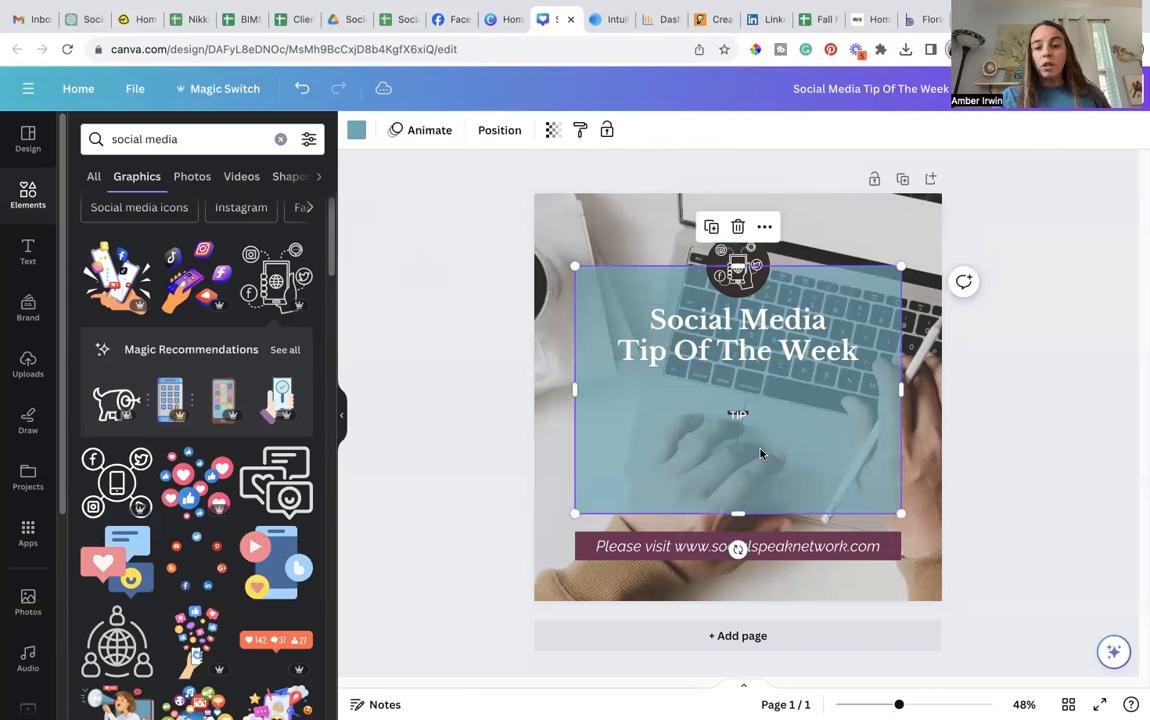
left_click(27, 533)
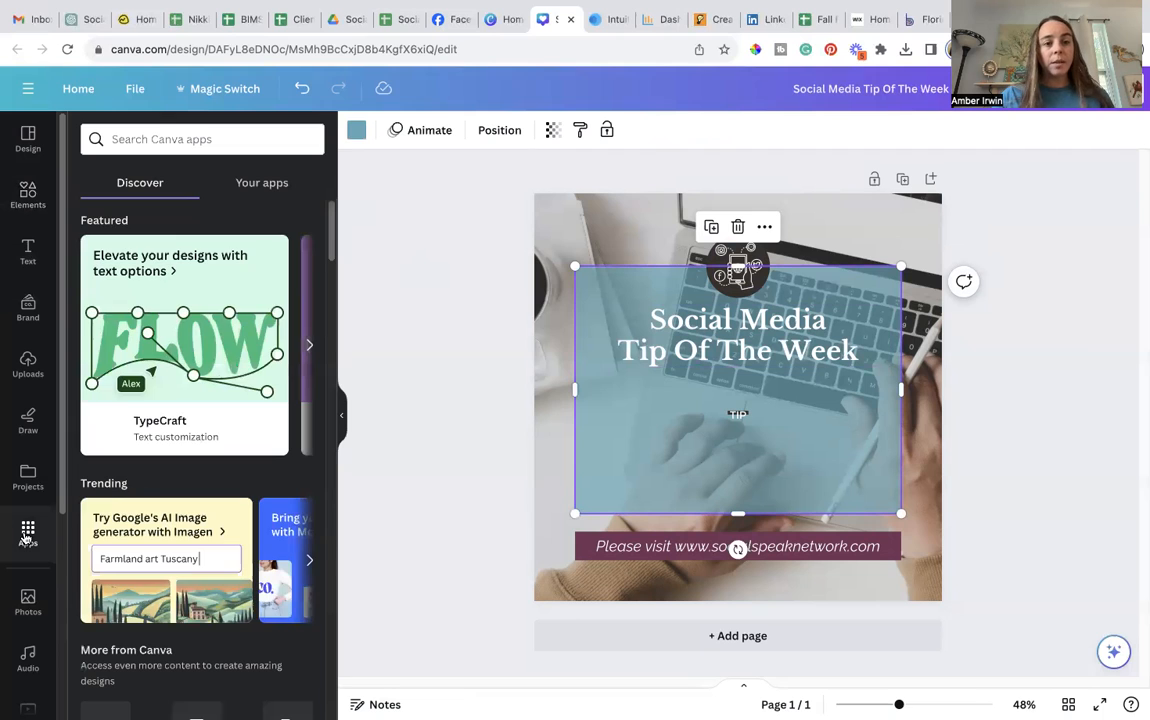
left_click(200, 140)
type("bulk")
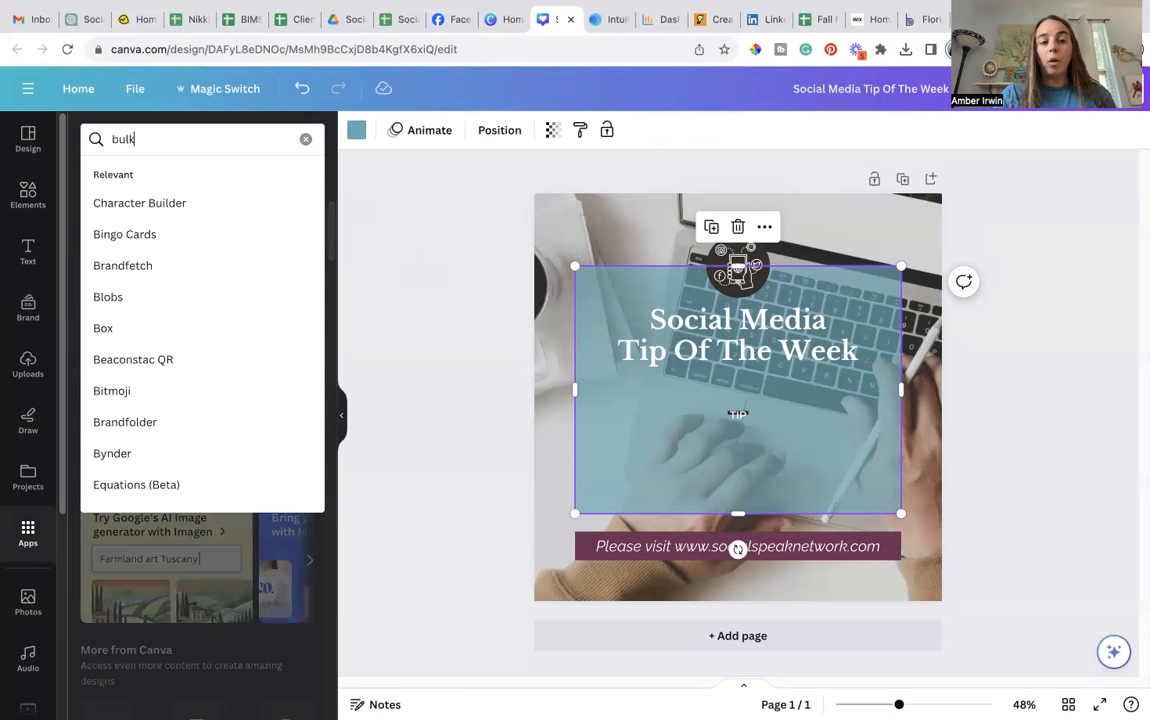
key("Return")
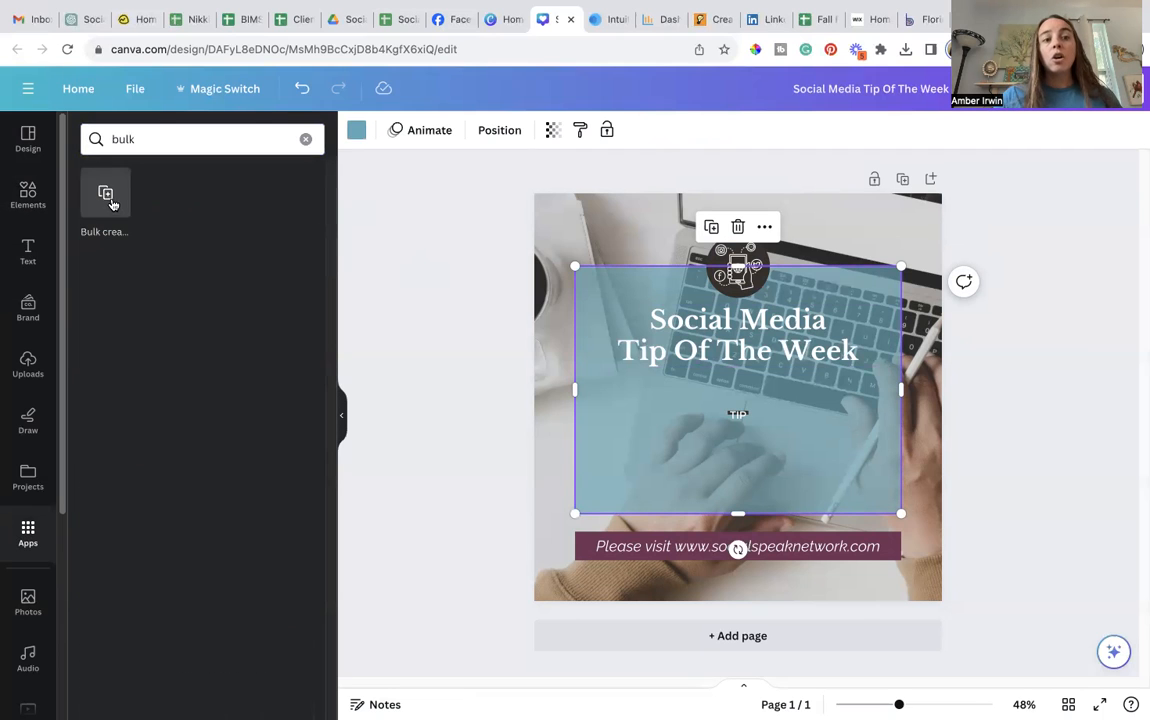
left_click(107, 196)
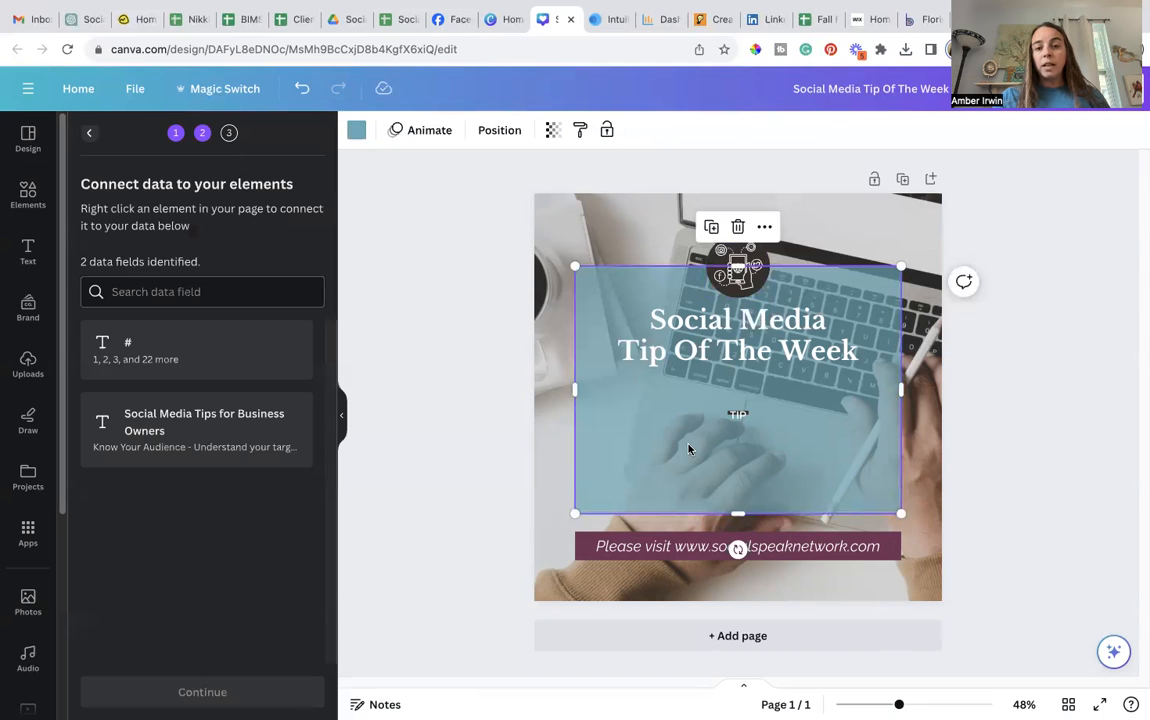
Connect the "TIP" text box below the heading to the "Social Media Tips for Business Owners" data field
left_click(741, 418)
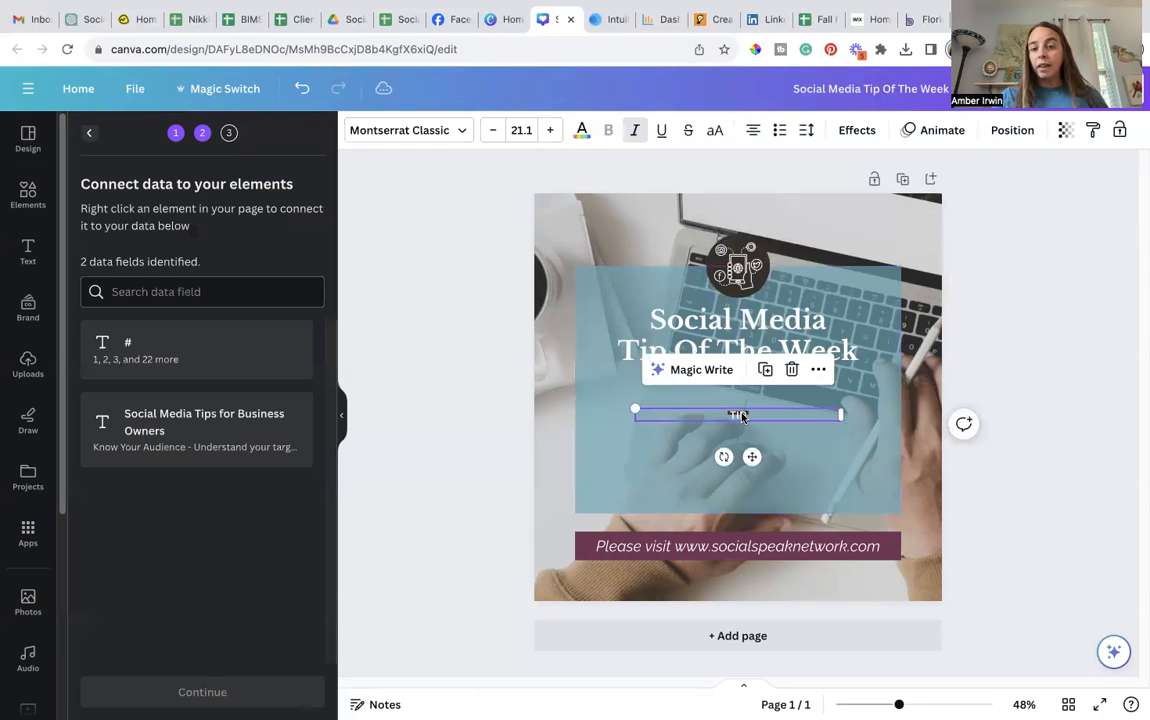
left_click(820, 372)
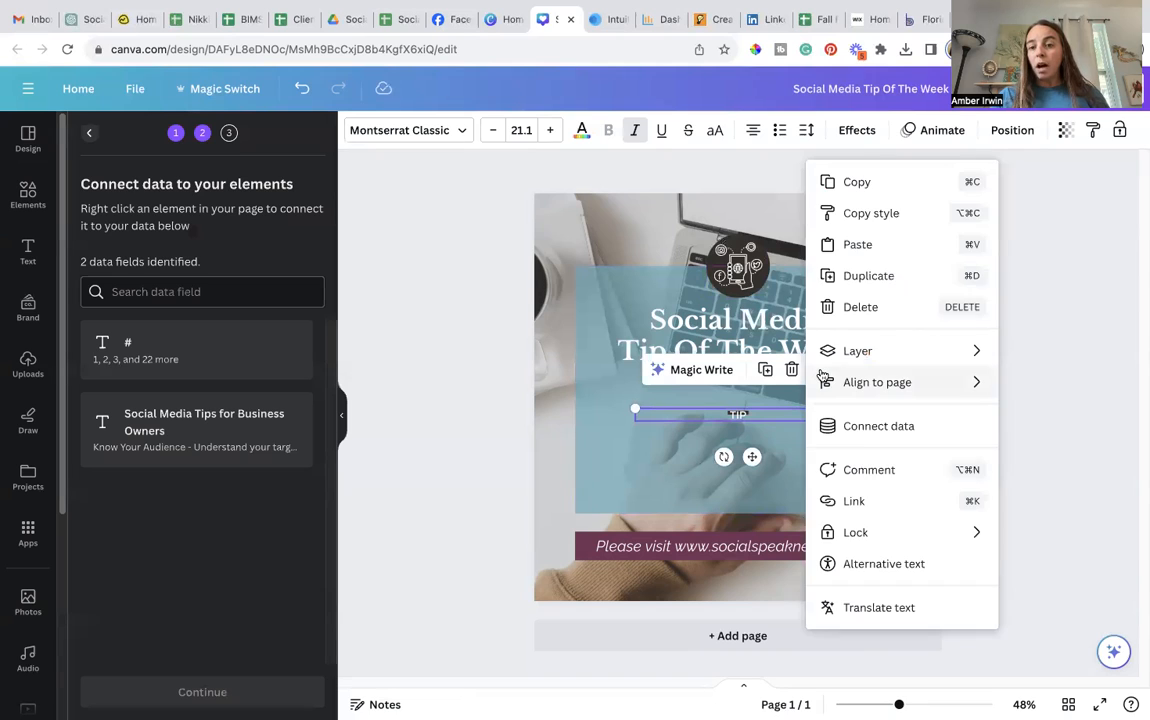
left_click(862, 428)
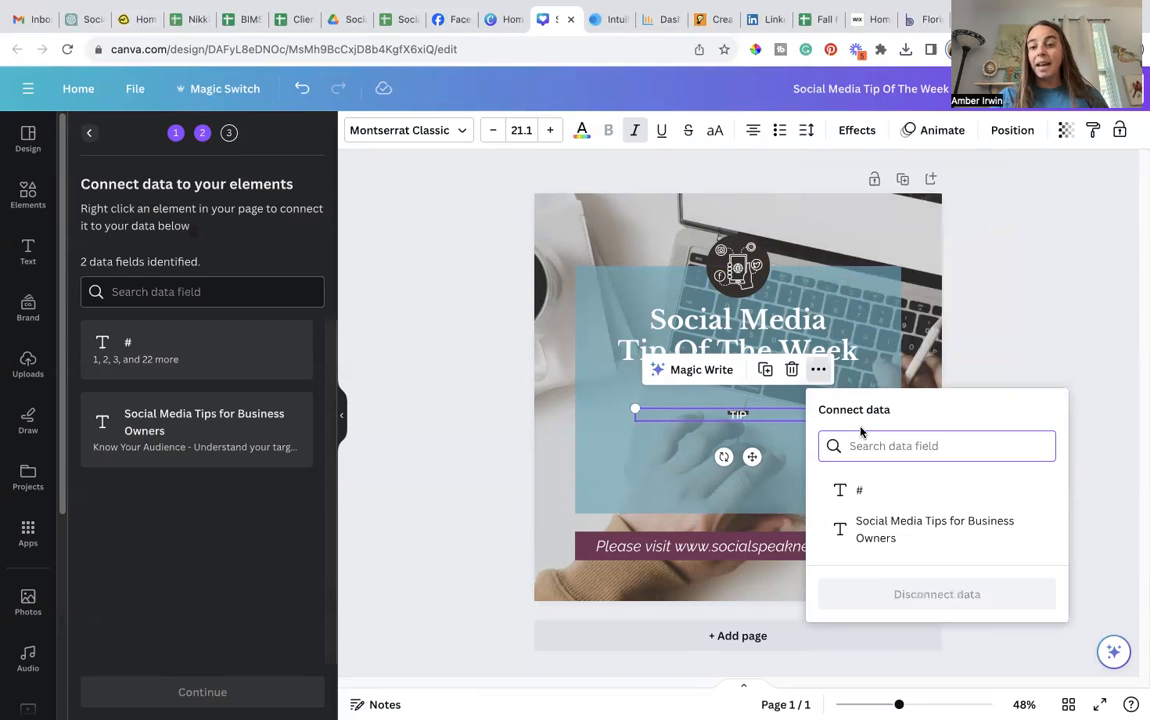
left_click(872, 532)
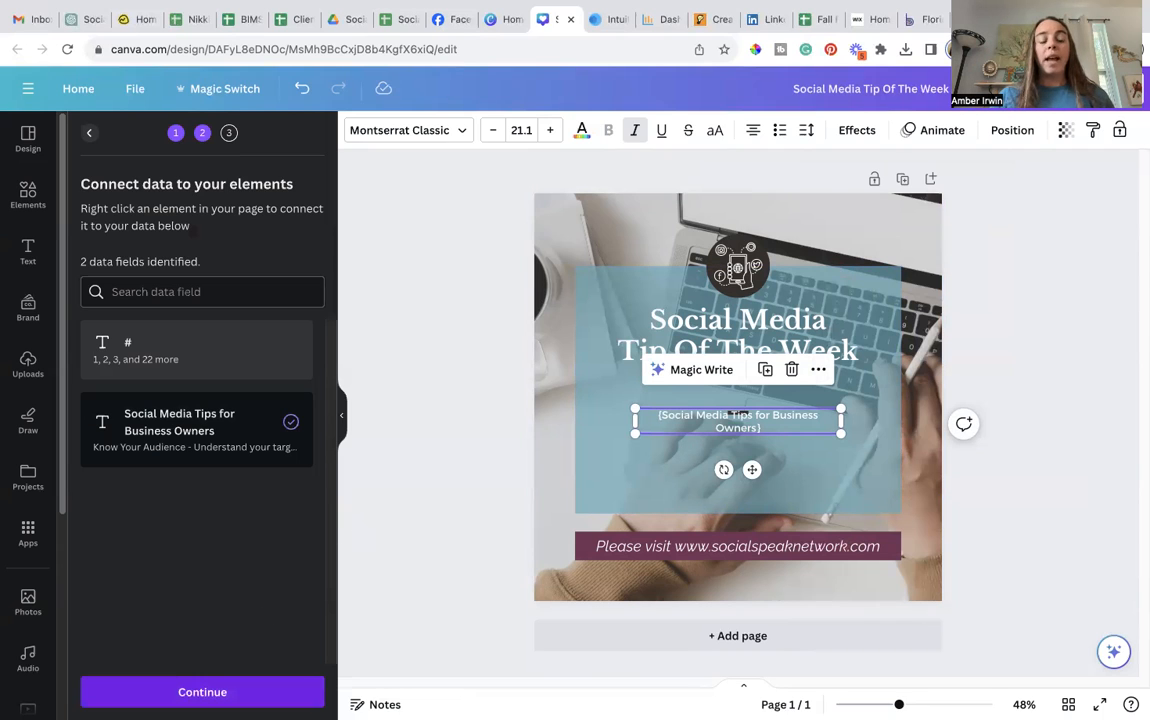
Review the list of tips to apply and generate 25 pages with all of them selected
left_click(202, 692)
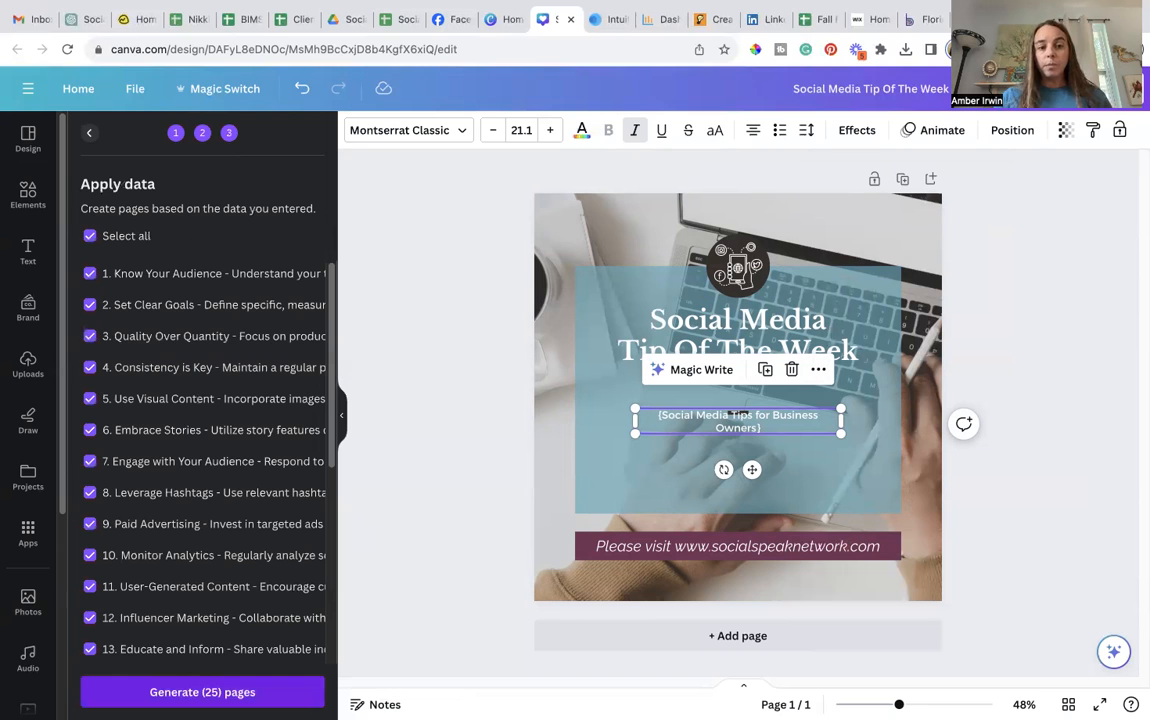
scroll(185, 493, "down", 5)
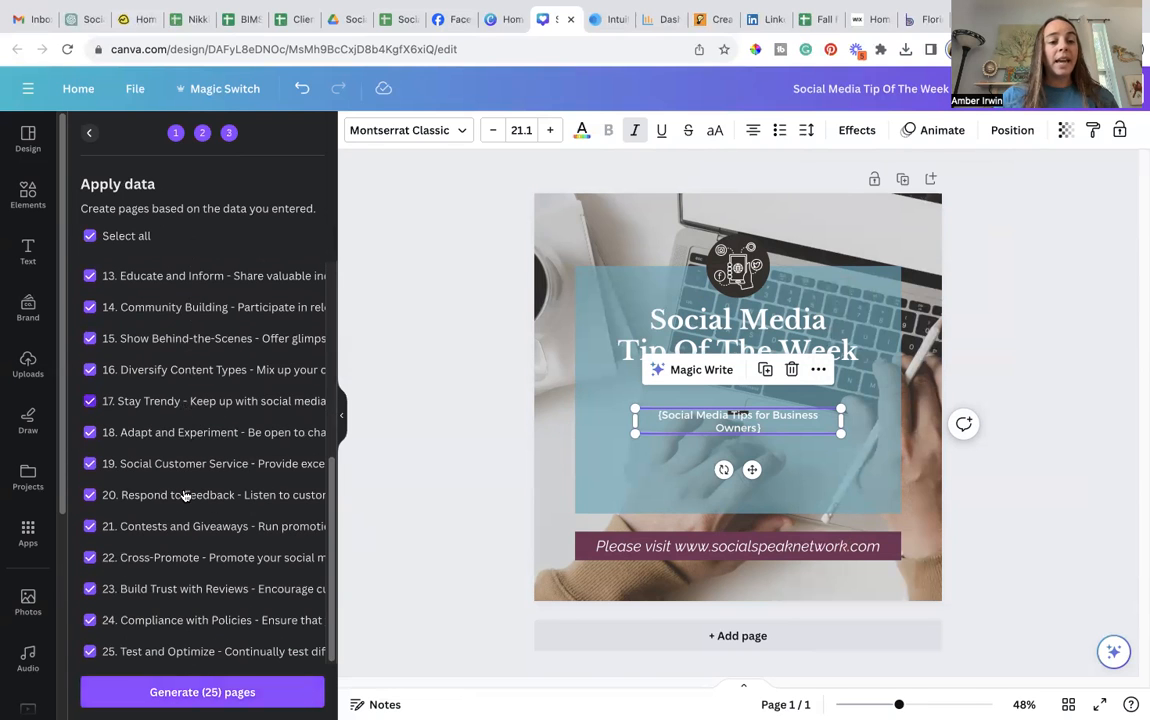
scroll(185, 496, "up", 5)
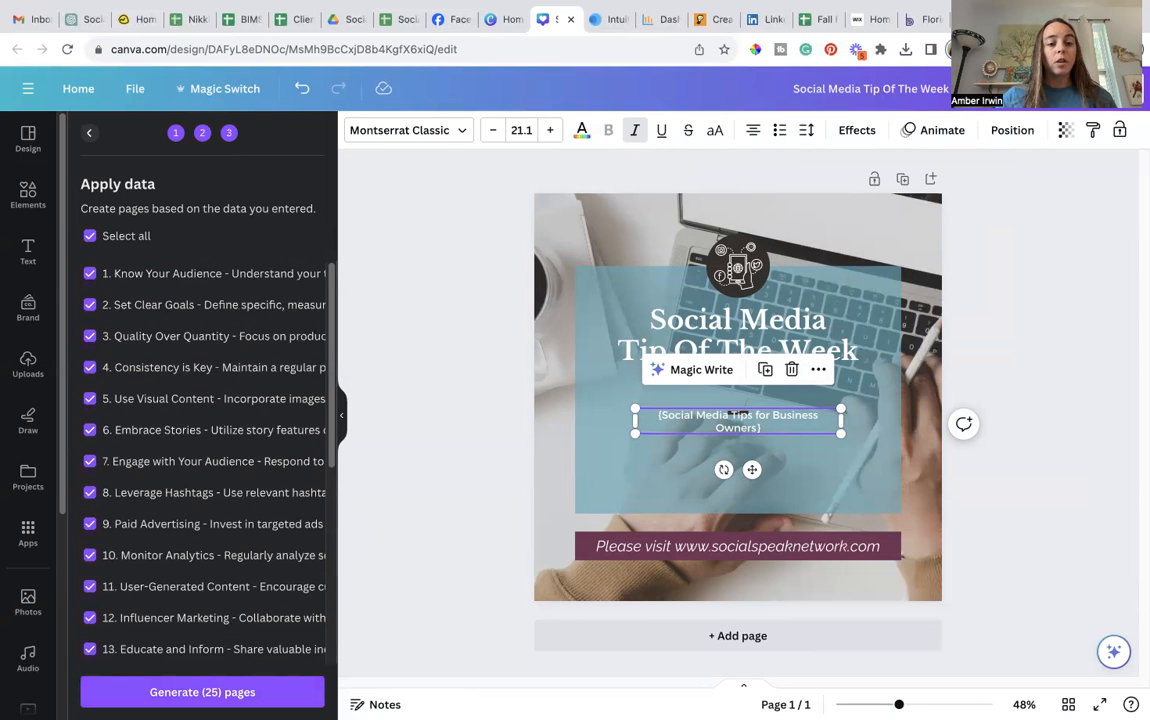
left_click(163, 695)
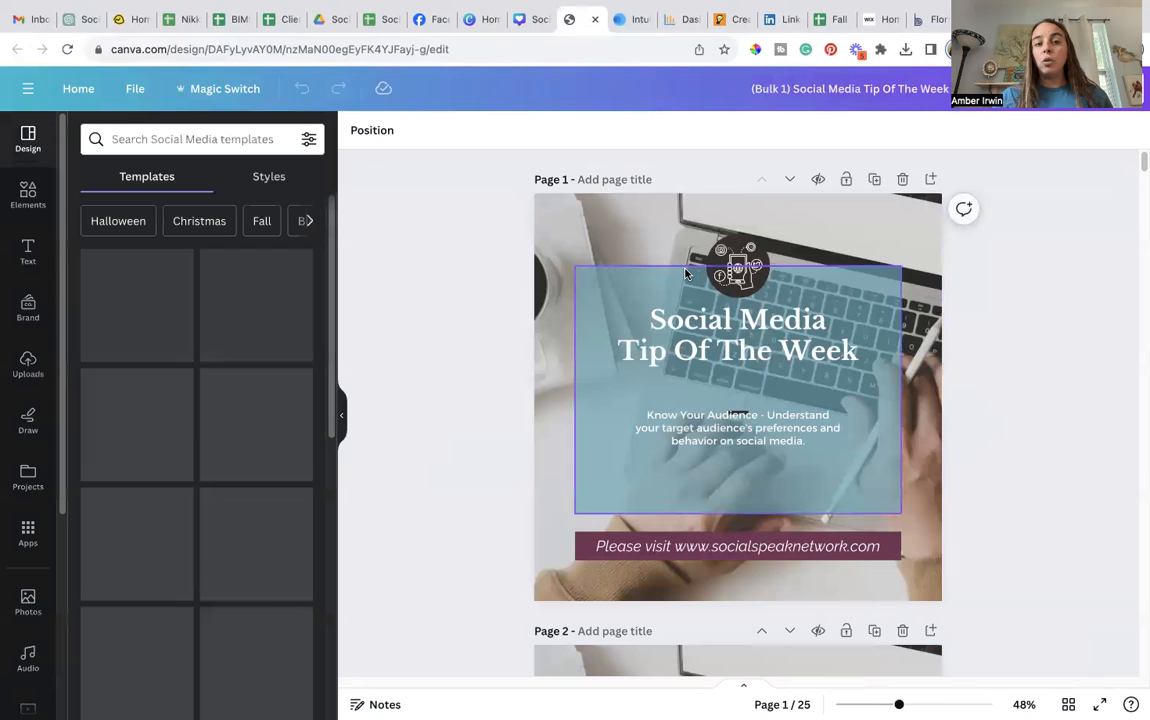
Change the tip text below the heading to the Brand Kit font Raleway and apply the font change to all pages
scroll(686, 273, "down", 6)
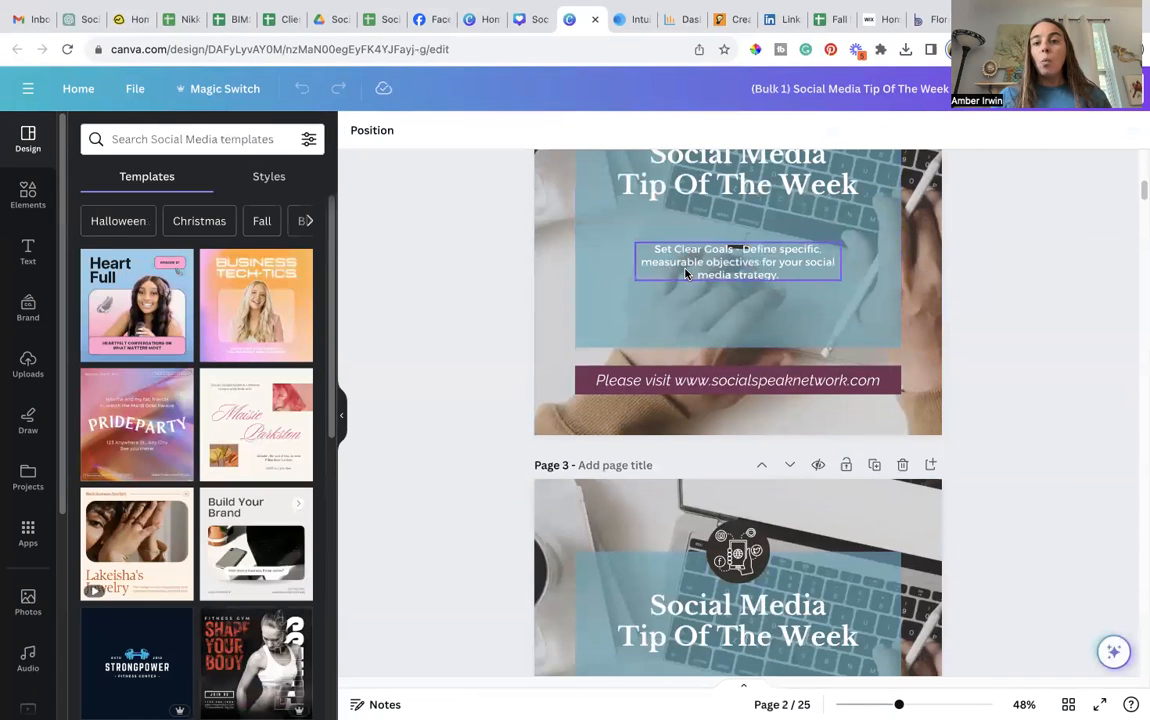
scroll(726, 327, "up", 5)
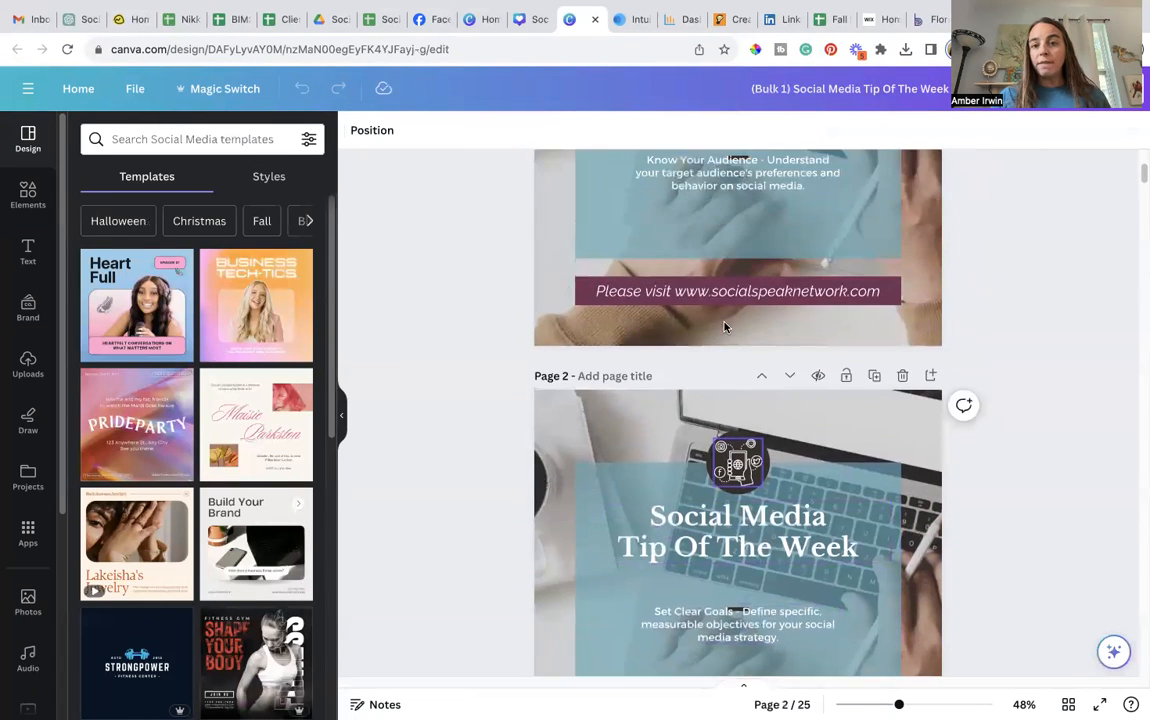
scroll(724, 273, "up", 2)
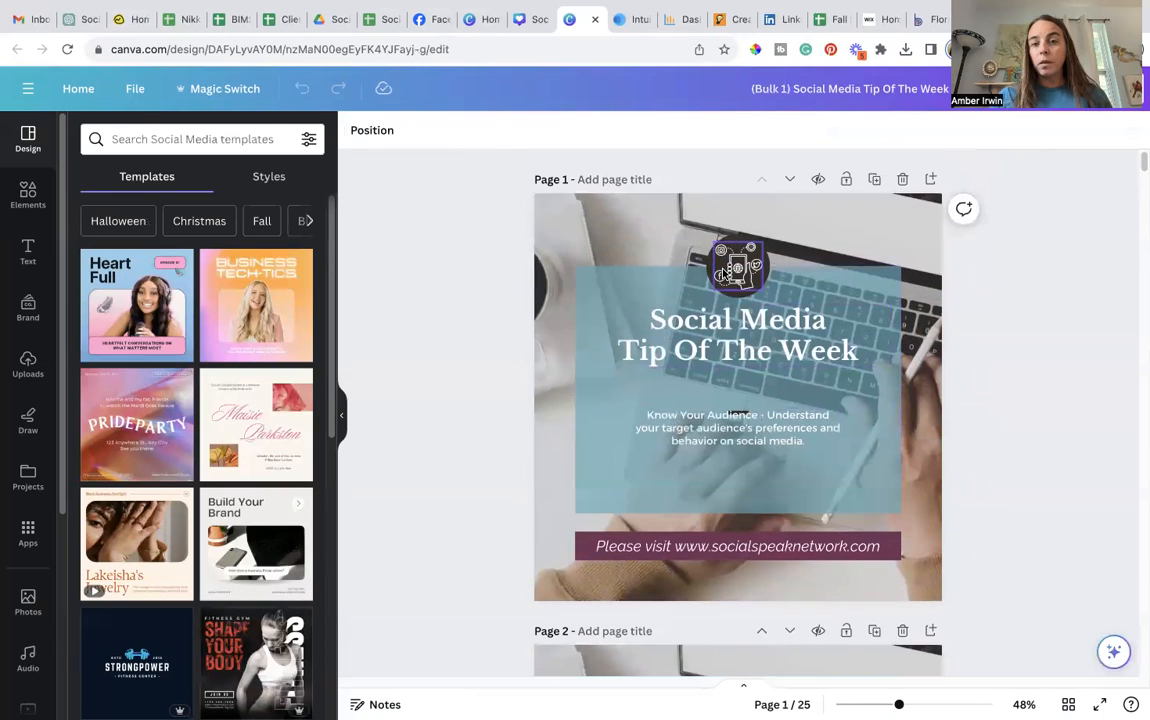
left_click(741, 426)
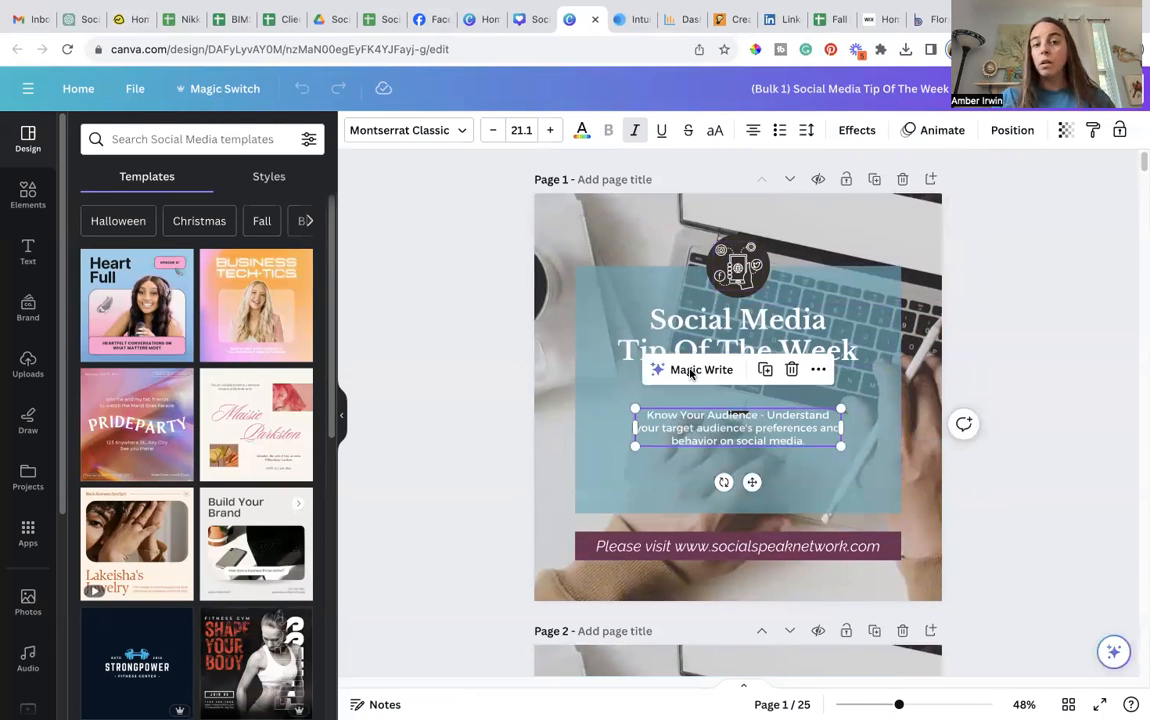
left_click(424, 131)
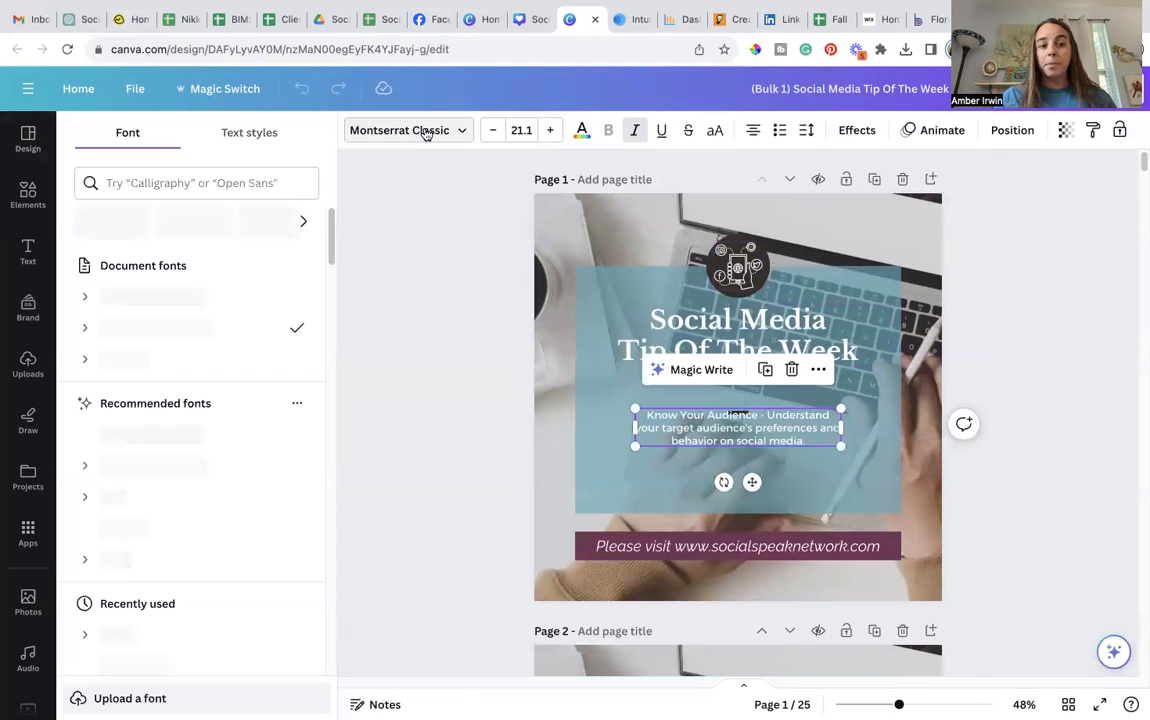
scroll(208, 460, "down", 1)
scroll(208, 460, "down", 5)
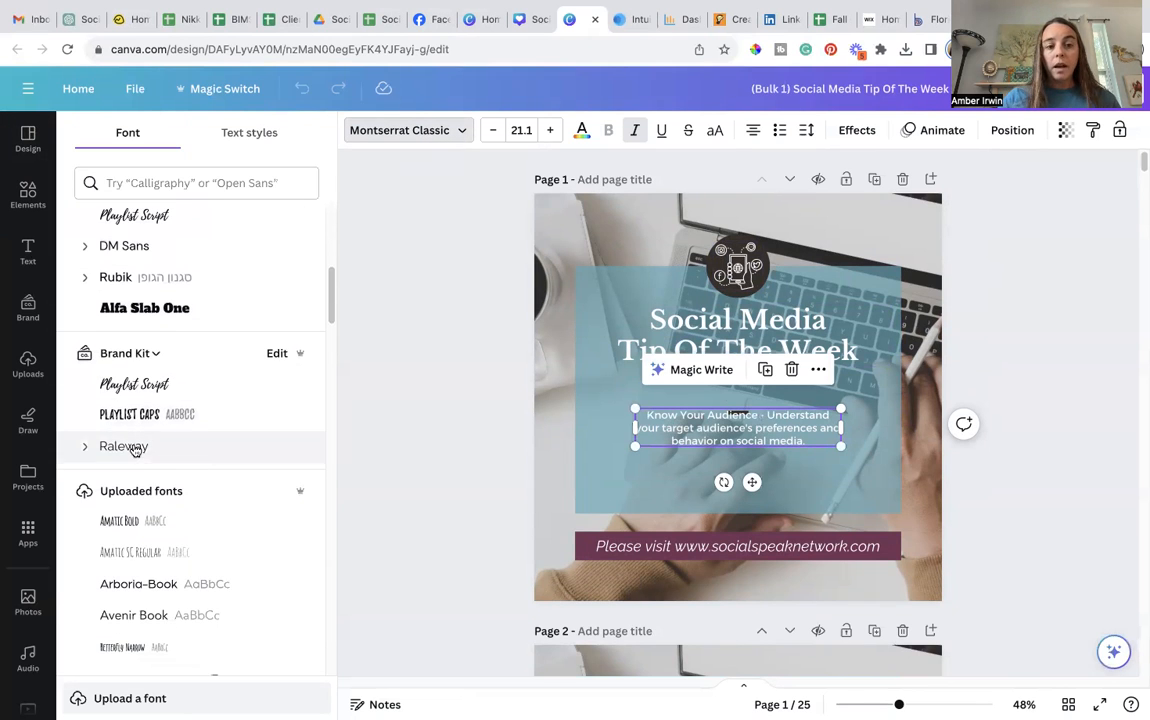
left_click(136, 450)
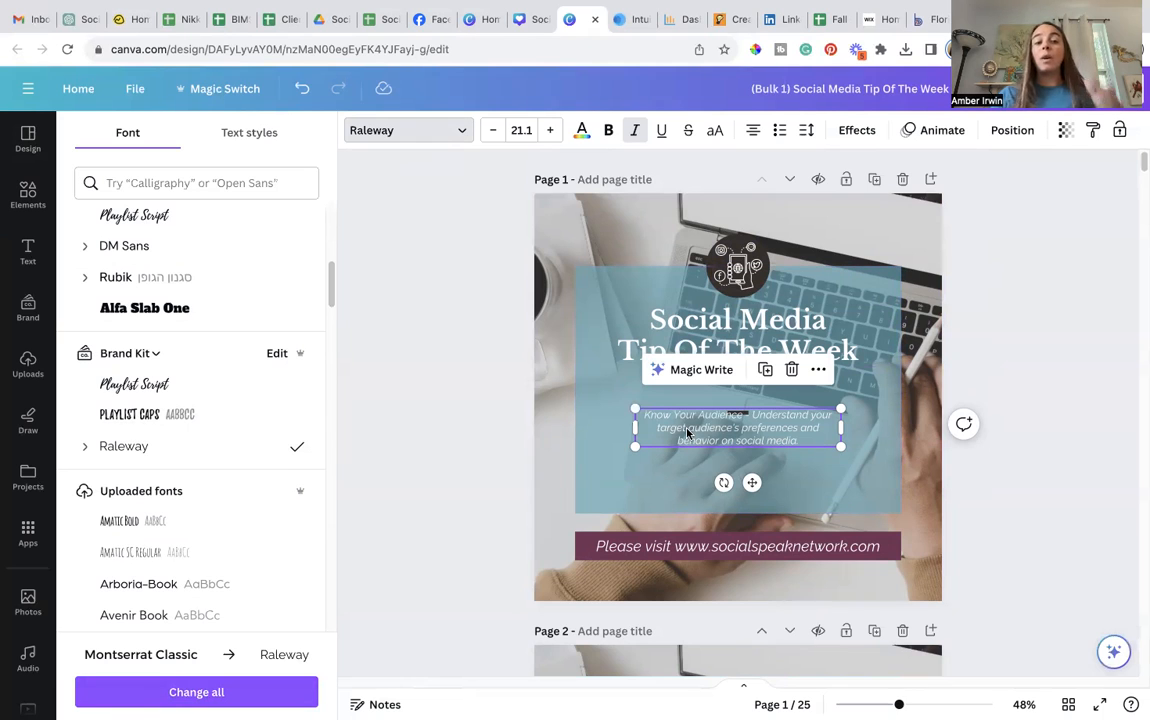
left_click(196, 692)
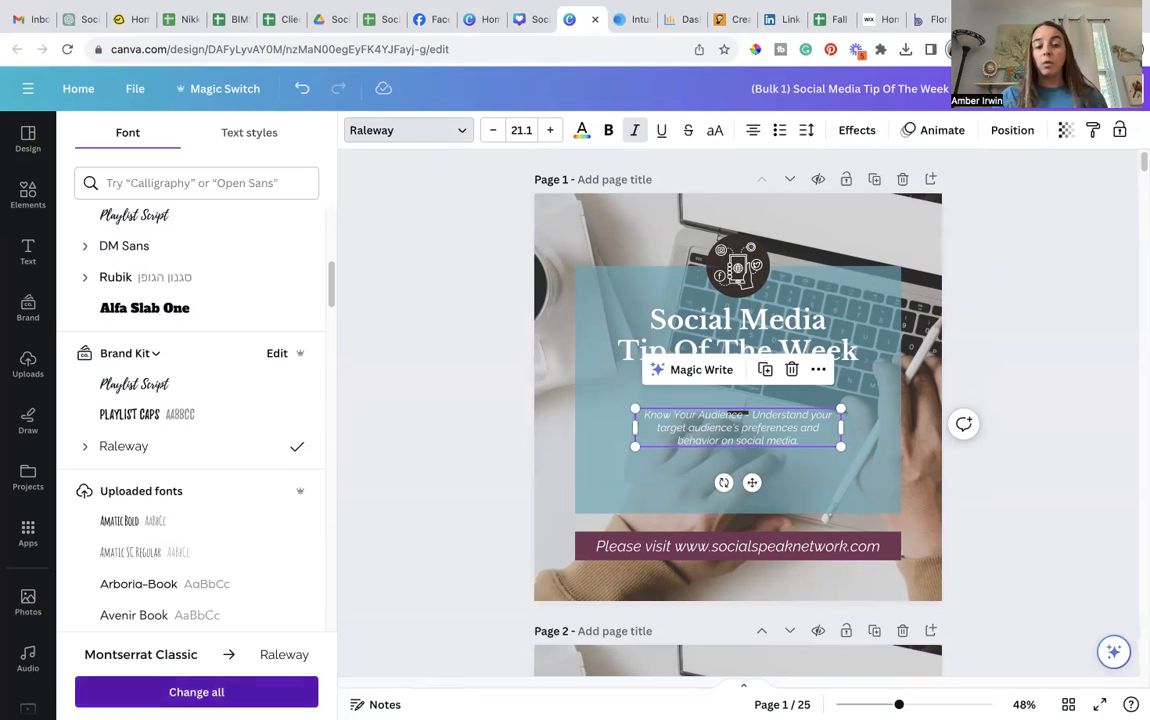
Set the font size of the "Know Your Audience" tip text on page 1 to 35
double_click(746, 425)
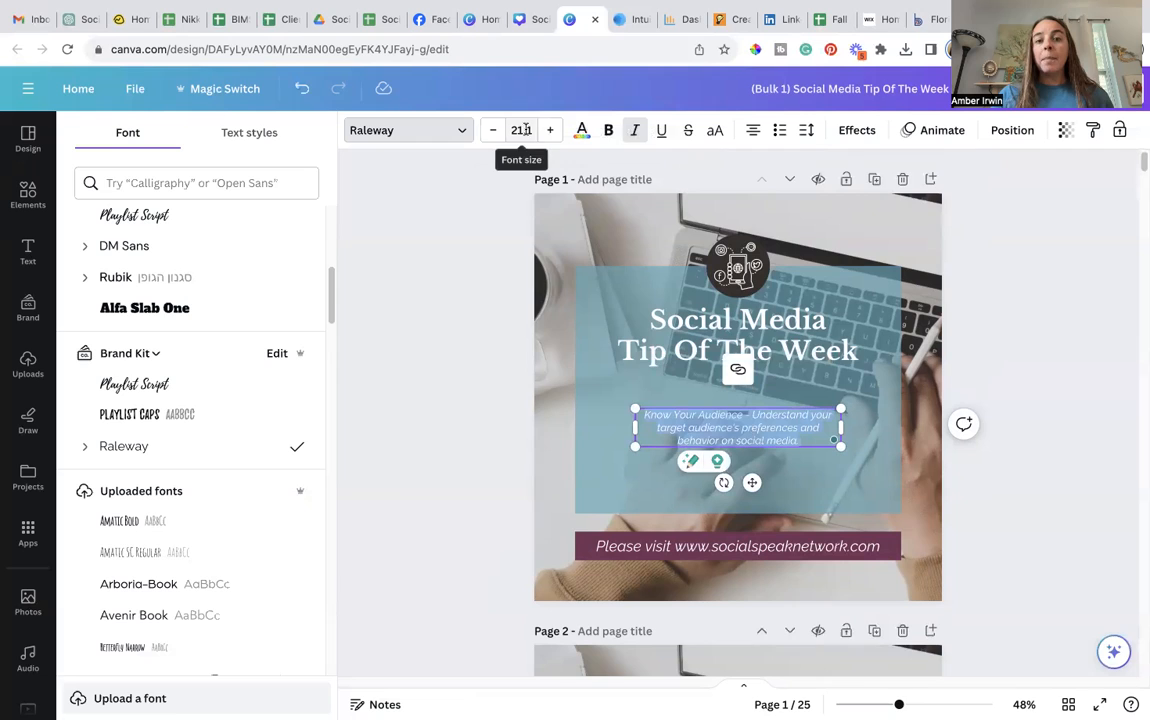
left_click(519, 130)
left_click(518, 129)
type("4")
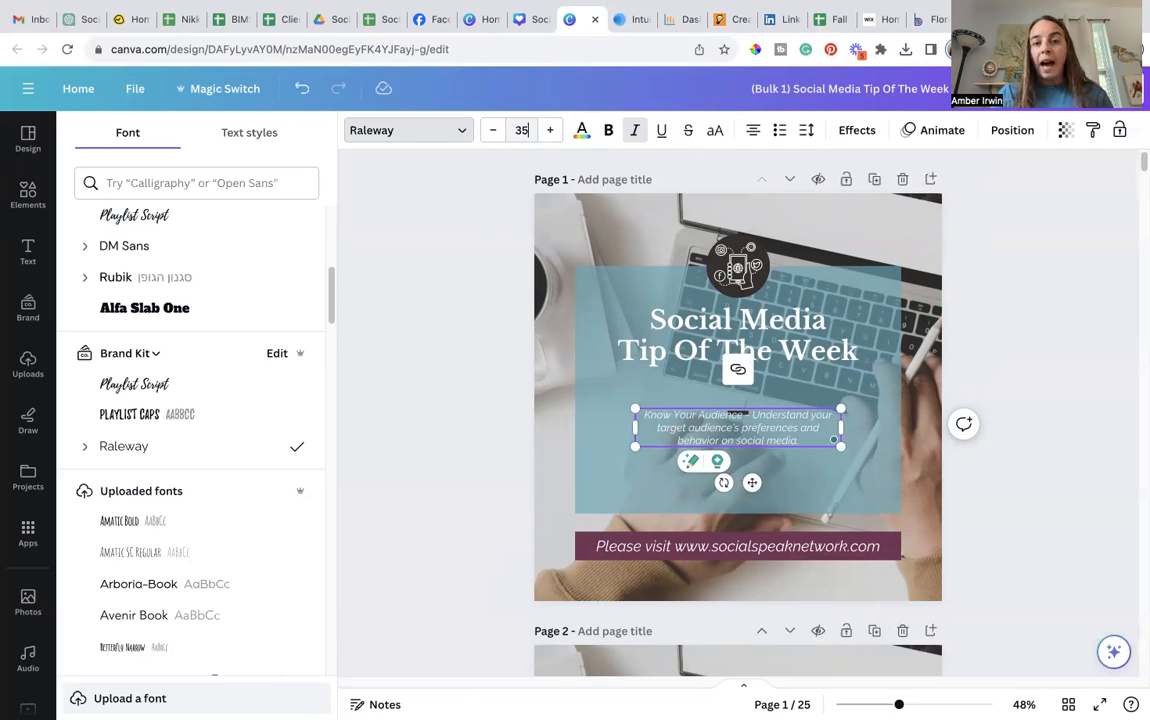
key("Return")
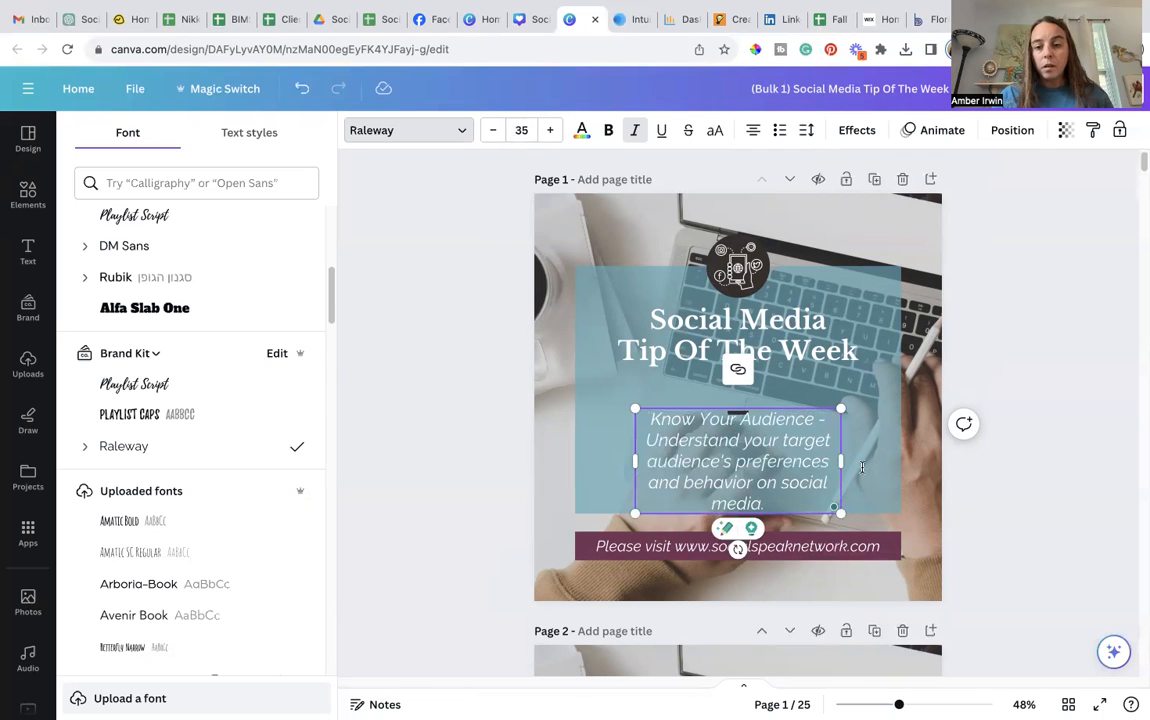
Widen the tip text box on page 1 and center it horizontally on the blue rectangle below the heading
left_click_drag(840, 460, 880, 452)
double_click(778, 455)
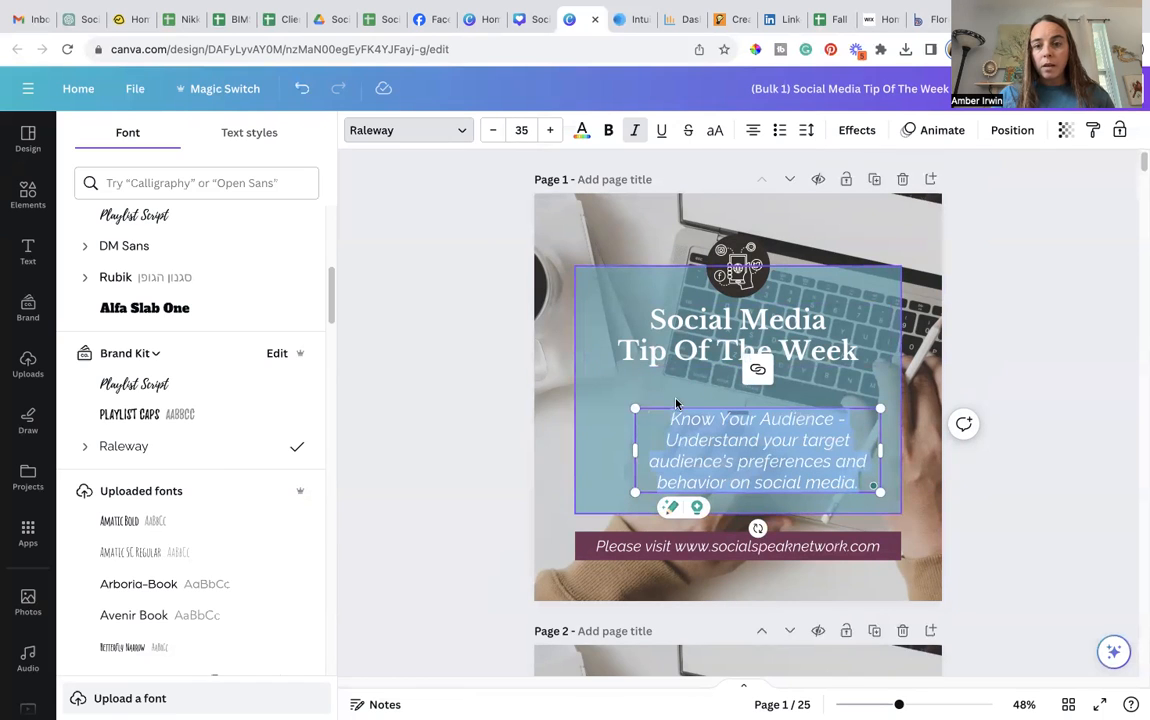
left_click_drag(669, 404, 649, 386)
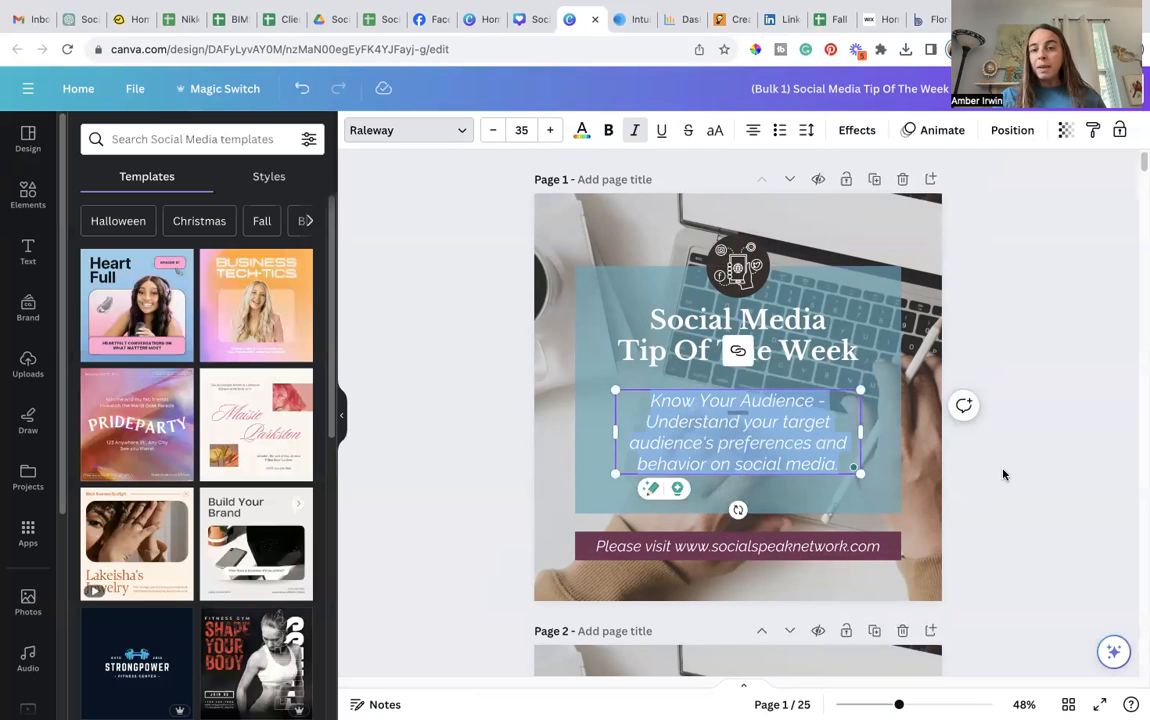
left_click(998, 516)
Reposition the tip text and the short dark line on page 1 so the line sits between the heading and the tip
scroll(998, 516, "down", 3)
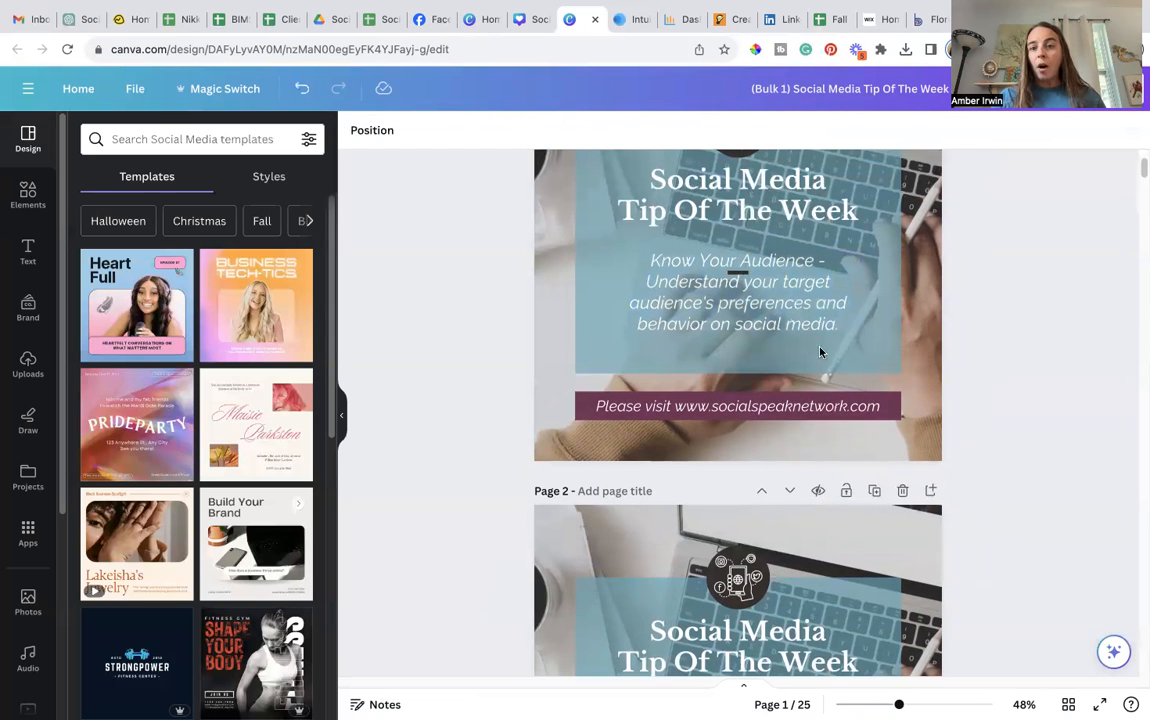
left_click_drag(736, 262, 736, 293)
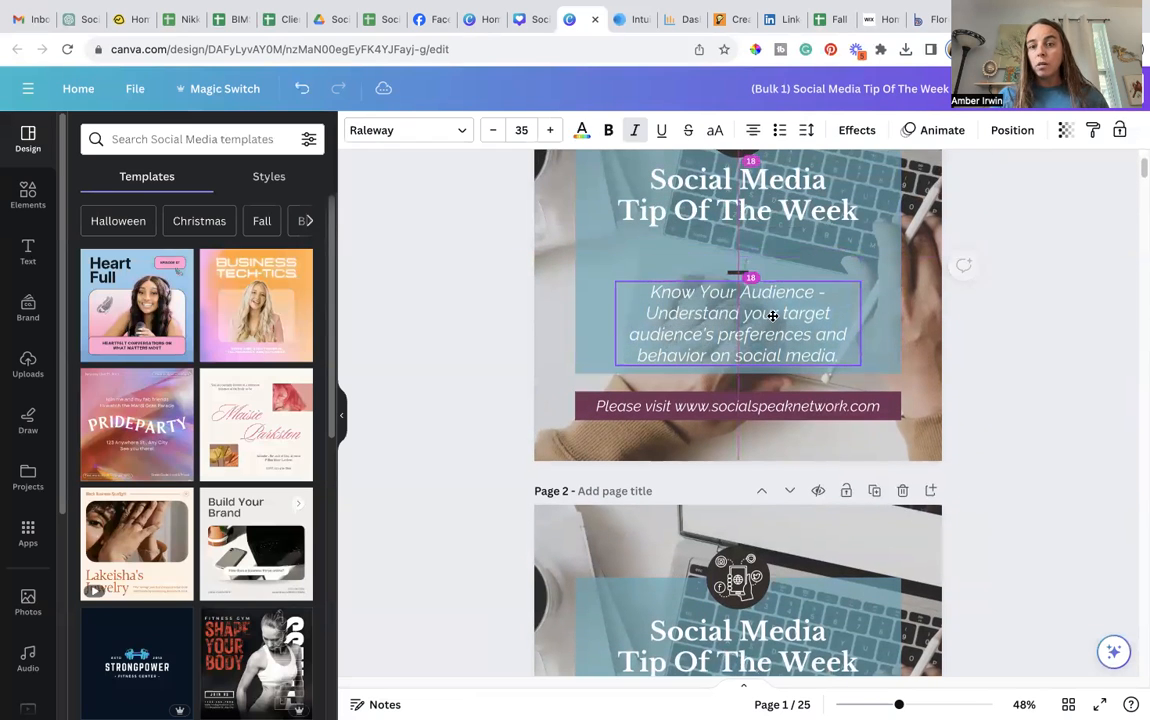
left_click(734, 274)
mouse_move(753, 310)
left_mouse_down()
mouse_move(757, 273)
mouse_move(761, 311)
mouse_move(756, 287)
left_mouse_up()
Make the words "Know Your Audience" bold in the page 1 tip
left_click(741, 272)
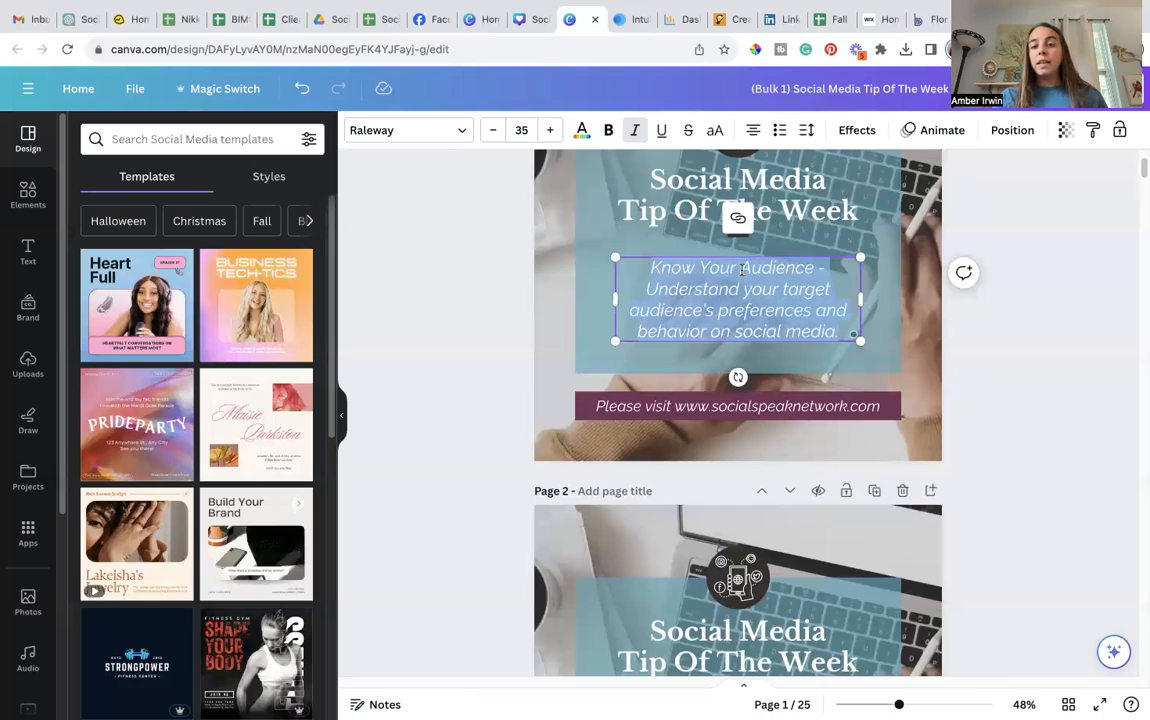
left_click_drag(651, 266, 806, 261)
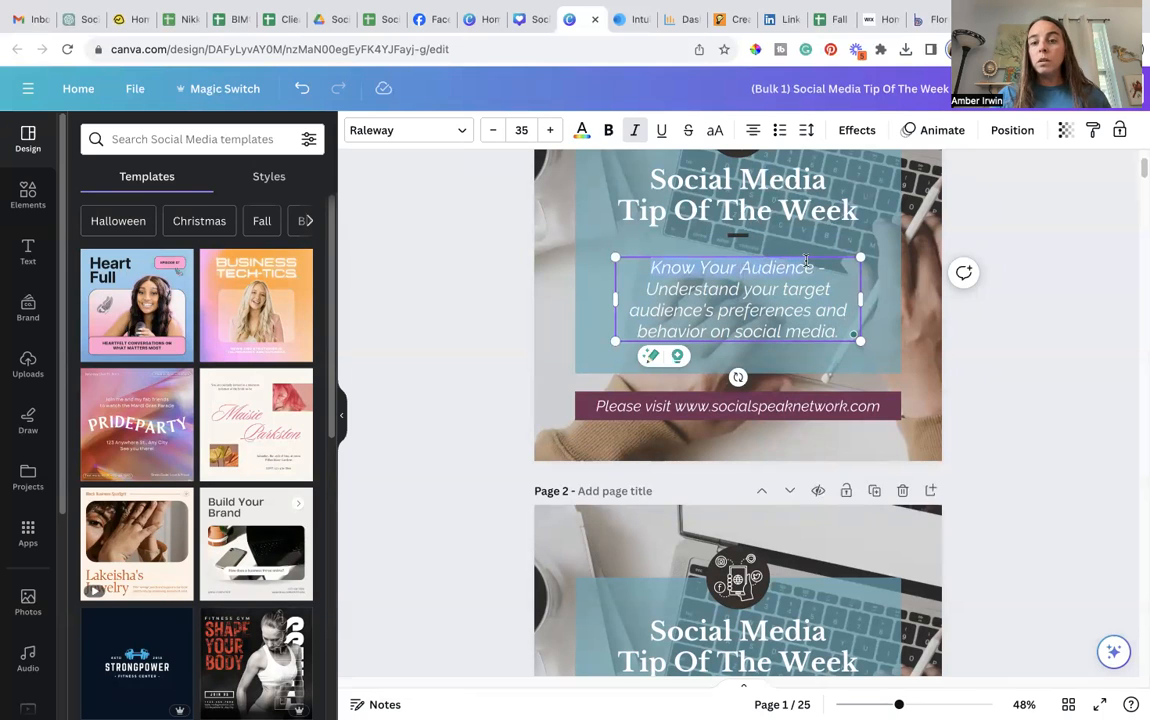
key("ctrl+b")
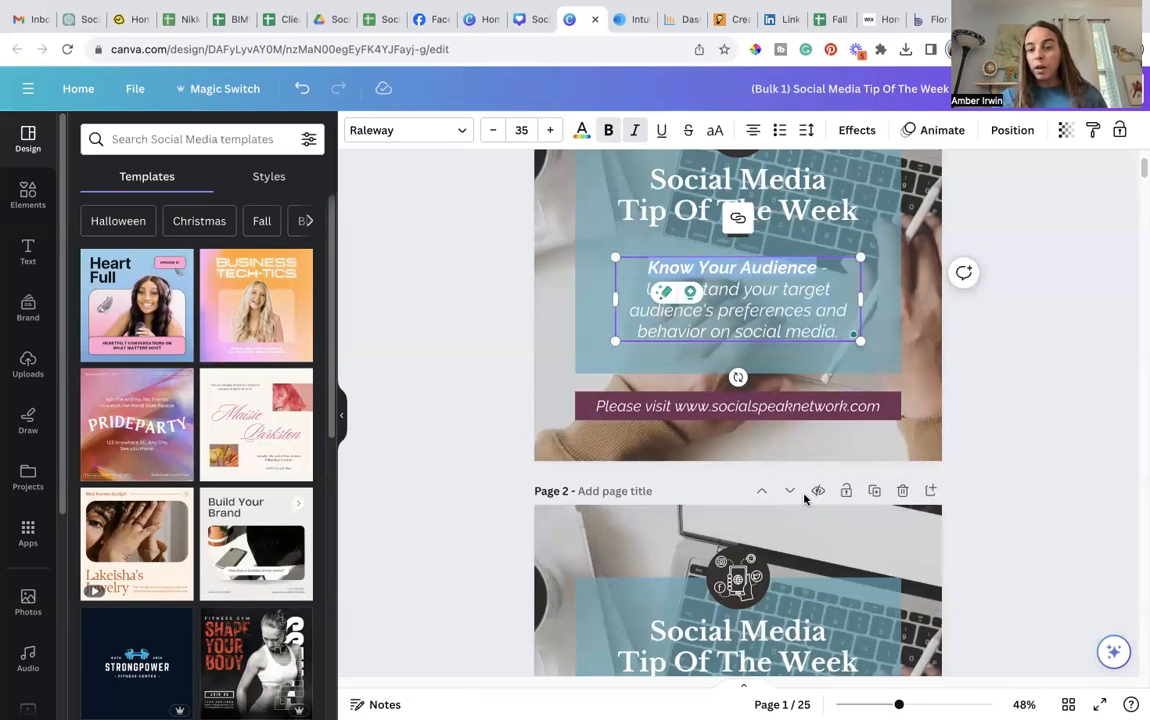
Set the font size of the "Set Clear Goals" tip text on page 2 to 35
scroll(803, 497, "down", 3)
left_click(760, 465)
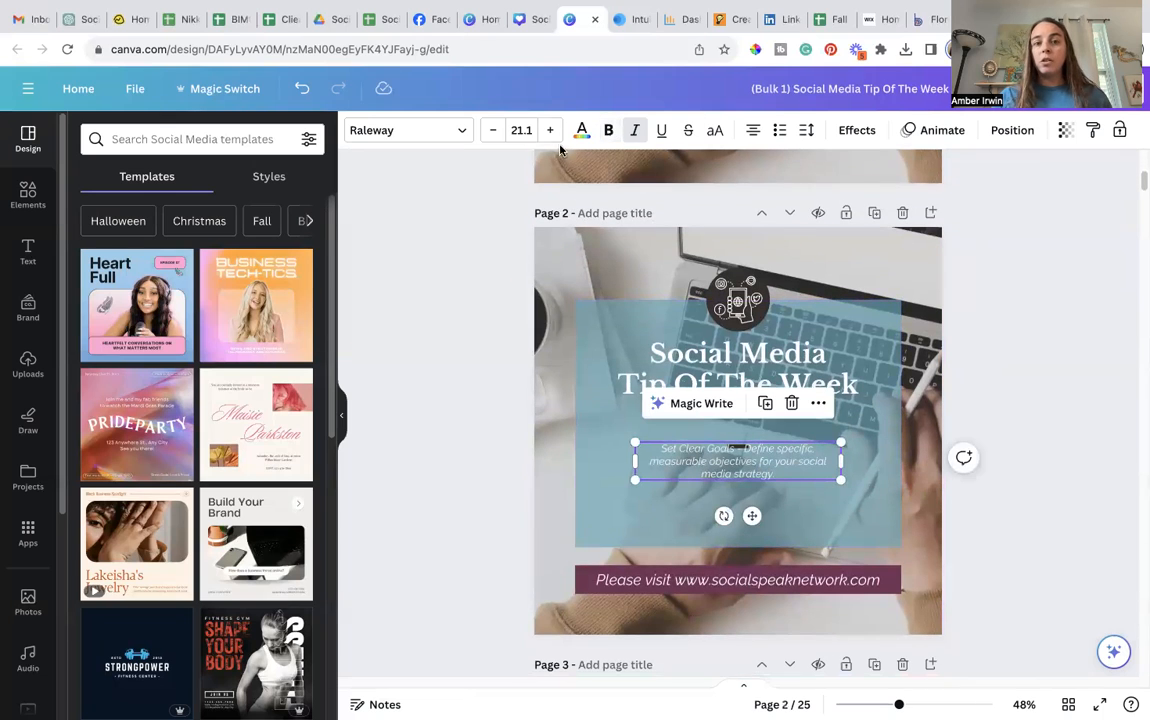
left_click(529, 124)
type("2")
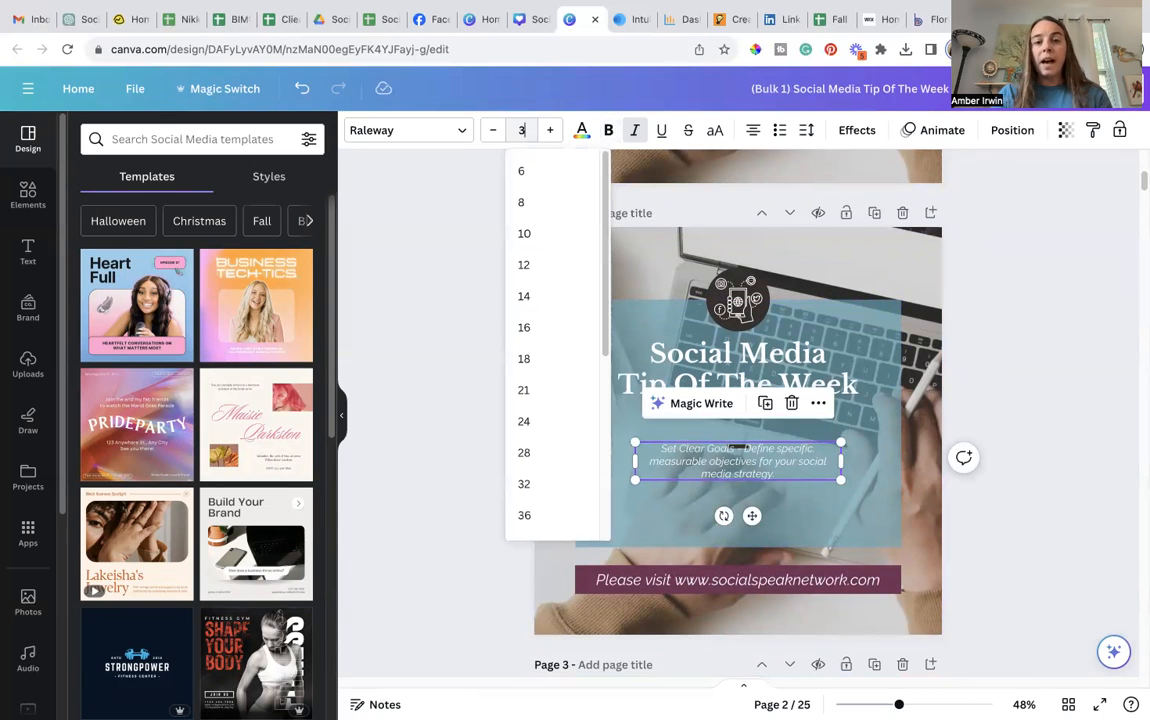
key("Return")
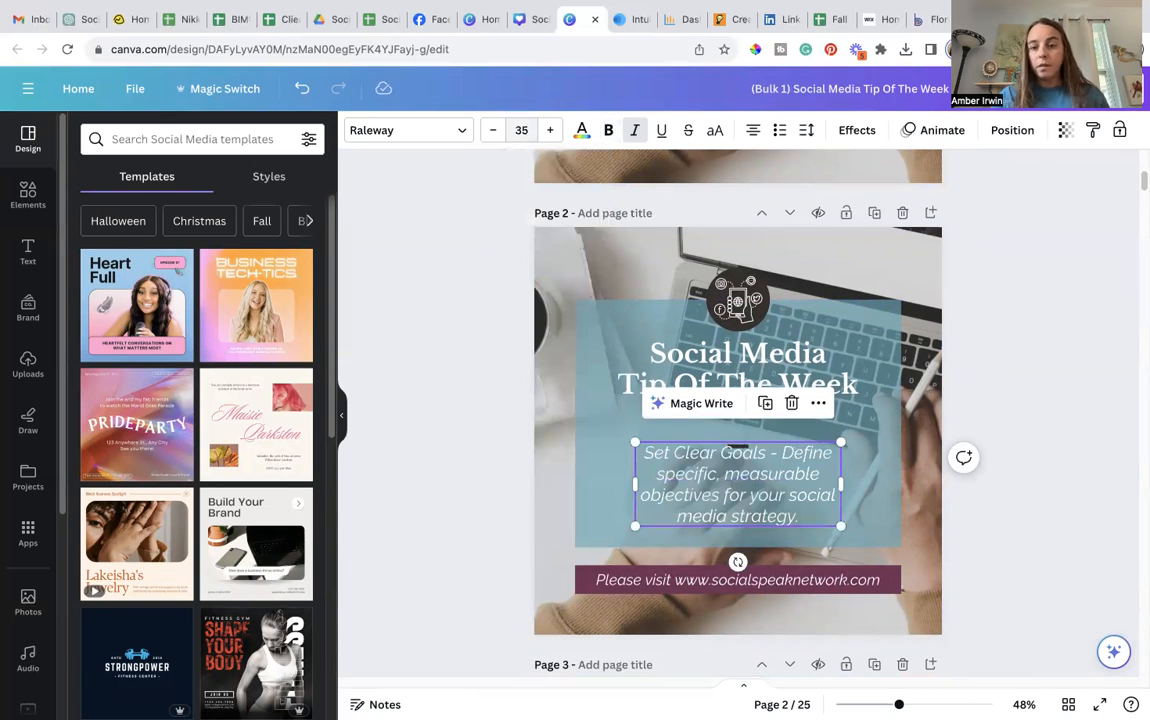
Insert a line break after "Set Clear Goals -" in the page 2 tip and make that first line bold
left_click(779, 453)
key("Return")
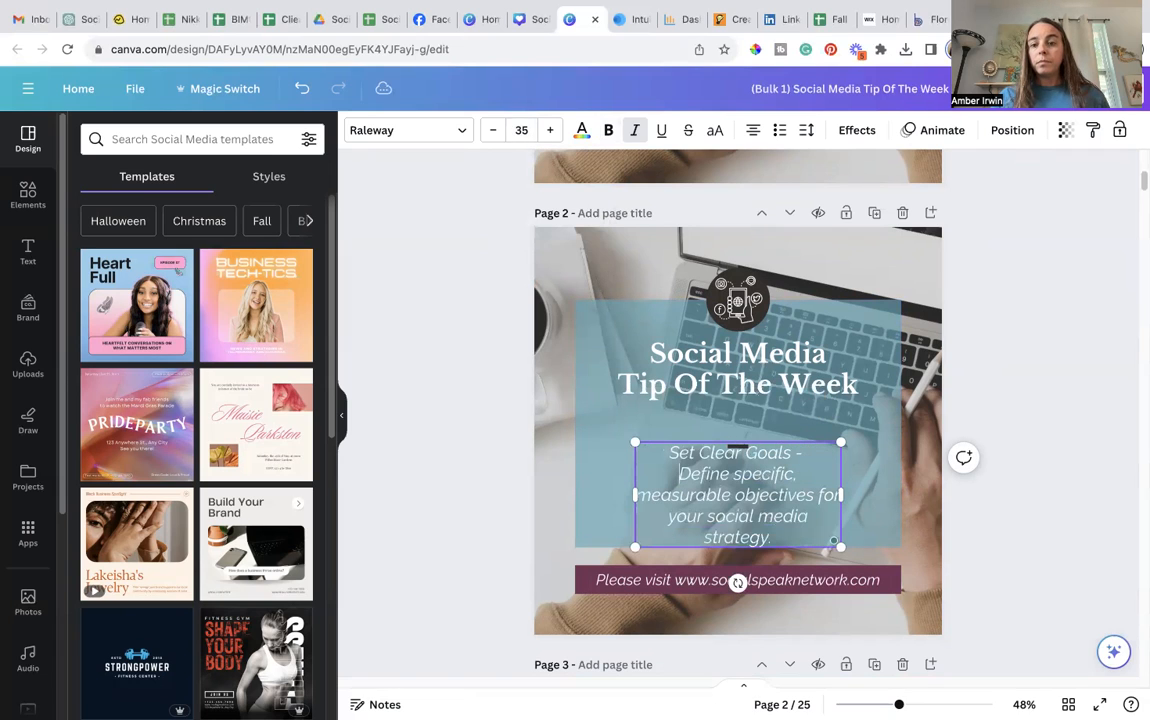
triple_click(770, 451)
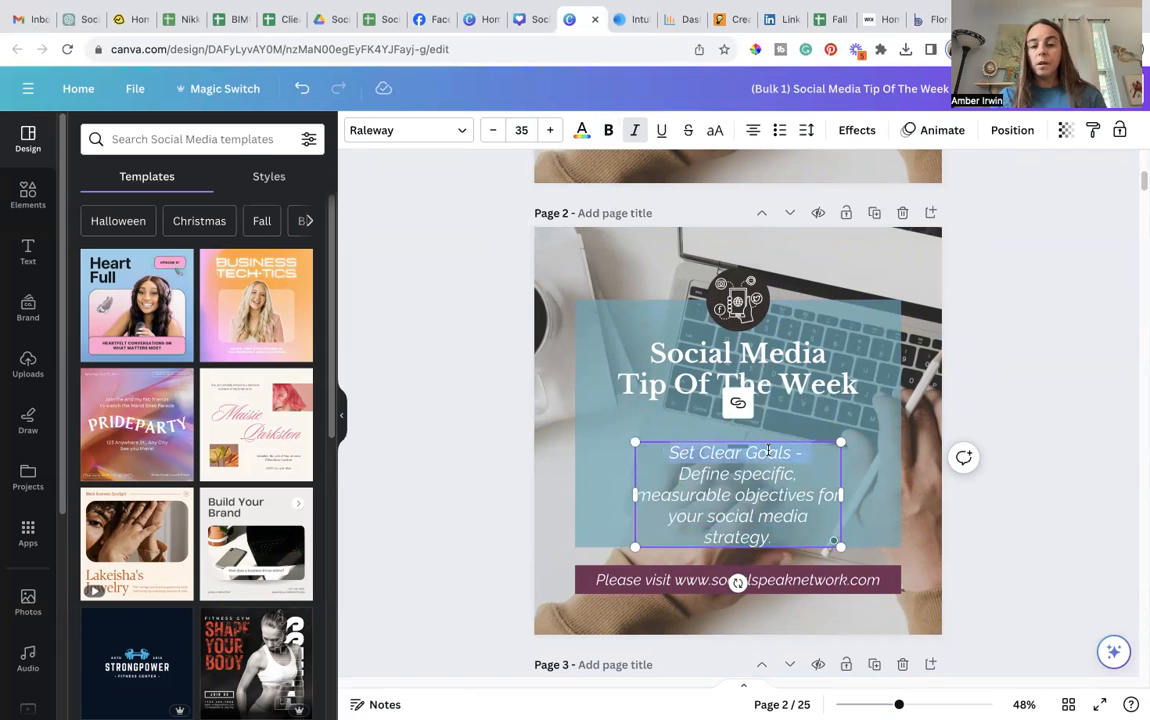
key("ctrl+b")
Widen and center the page 2 tip text box, and place the short dark line between the heading and the tip
left_click_drag(632, 493, 593, 487)
left_click(984, 514)
left_click_drag(724, 490, 744, 505)
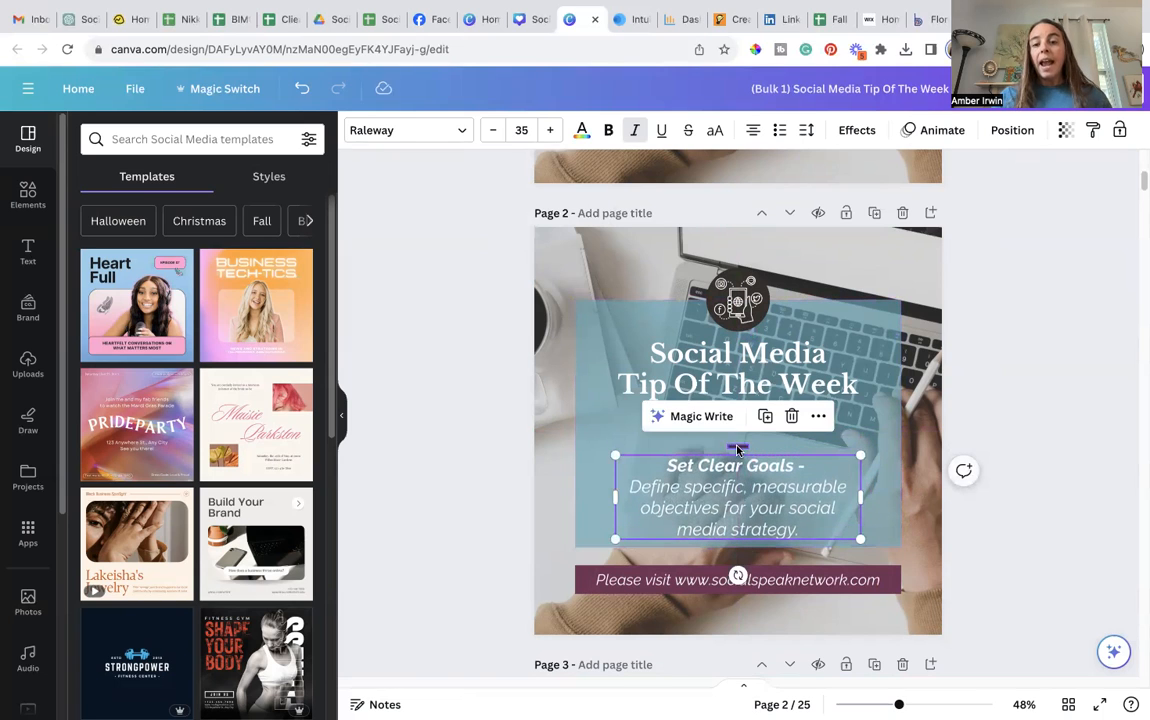
left_click(737, 448)
left_click_drag(748, 445, 759, 483)
left_click(759, 504)
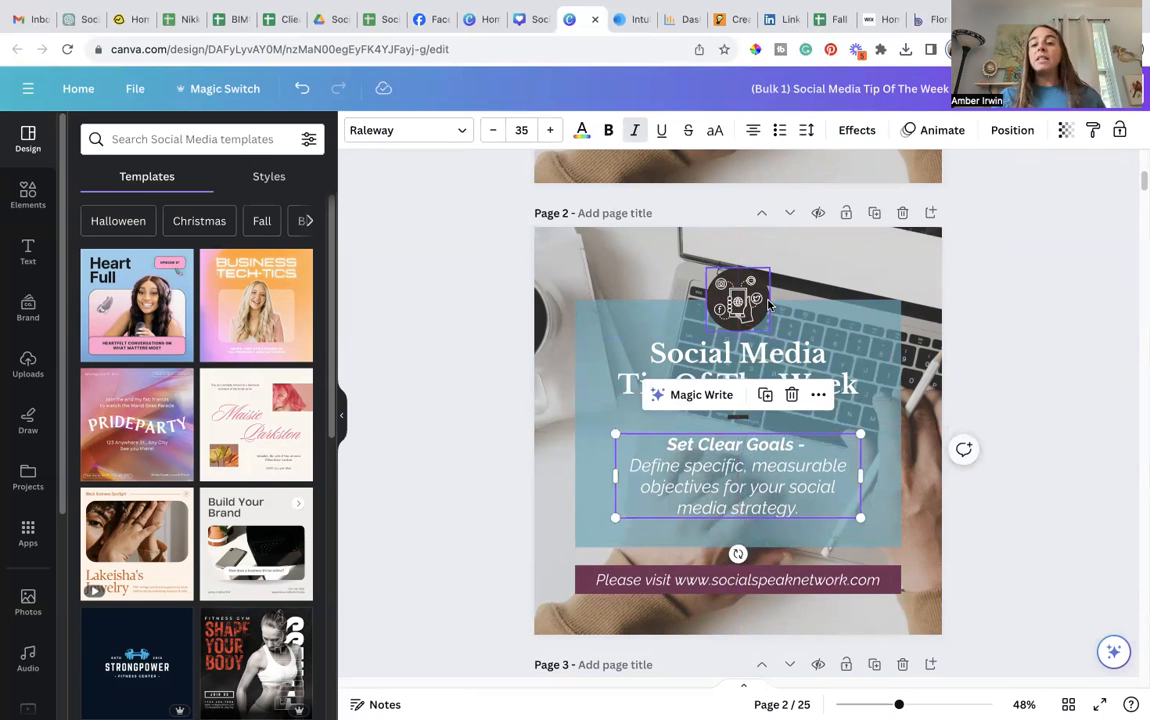
Select the background photo on page 2 and search the photo library for "social media goals"
left_click(625, 240)
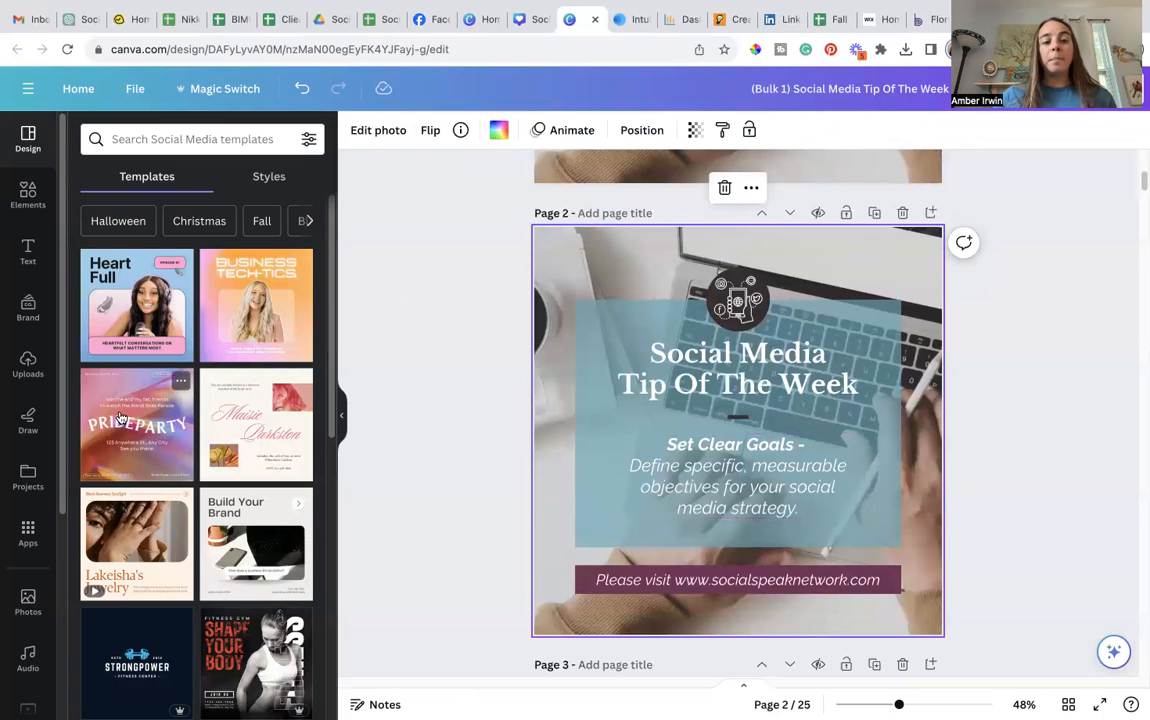
scroll(27, 490, "down", 2)
left_click(27, 520)
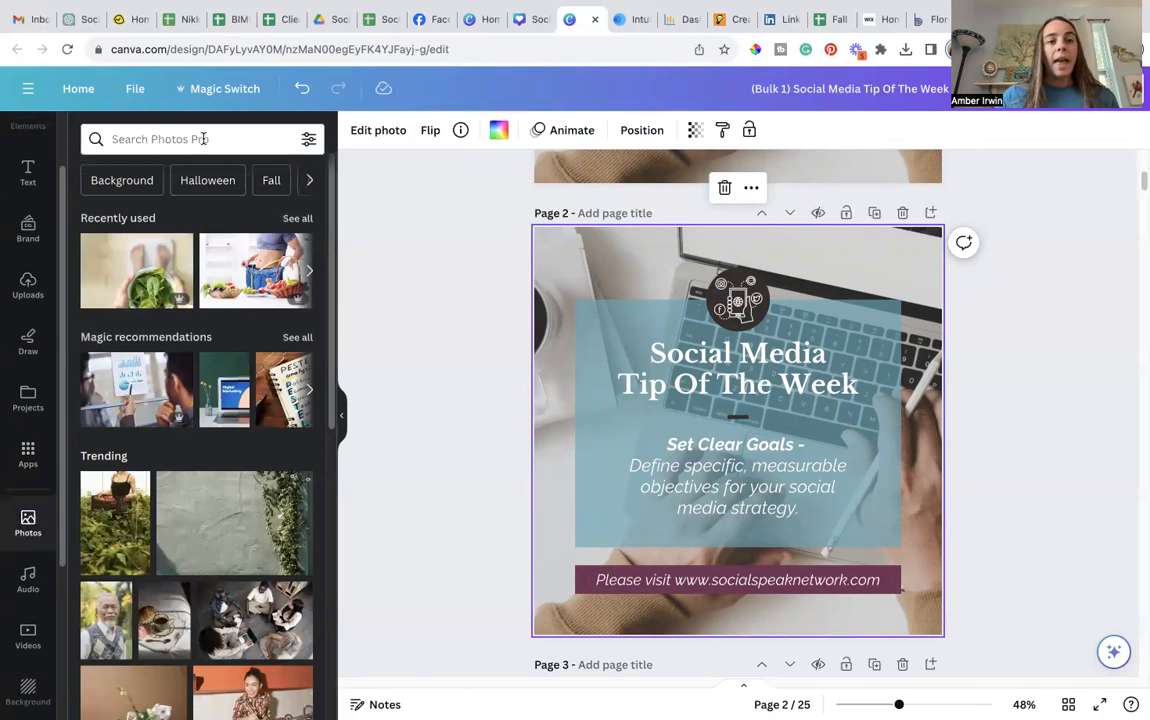
left_click(205, 138)
type("social medi")
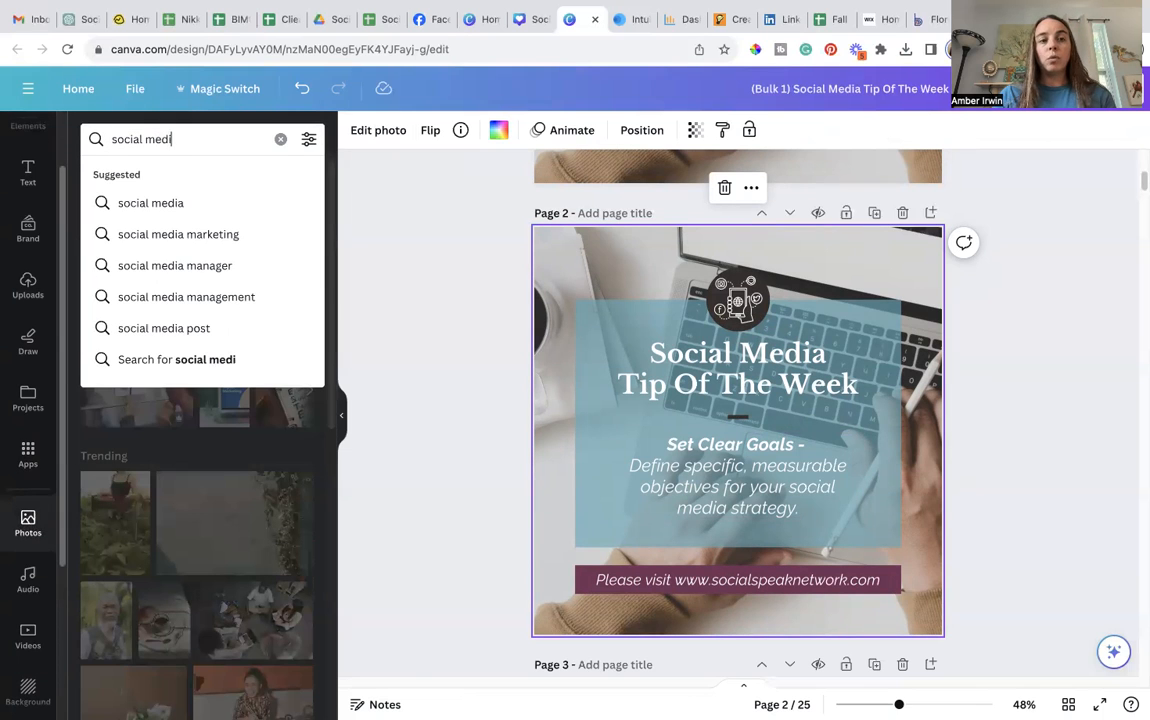
type("a goals")
key("Return")
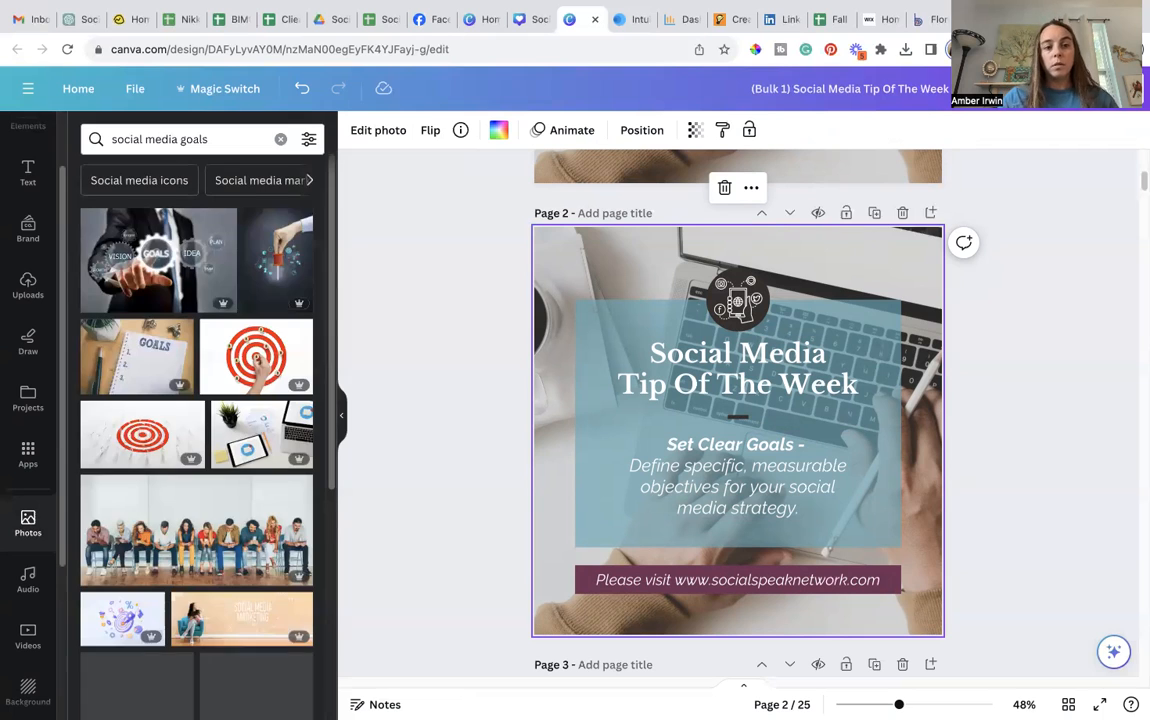
Try the goals notebook and tablet desk photos as page 2's background, then use the red bullseye photo with the dart and light bulb
left_click_drag(135, 371, 540, 291)
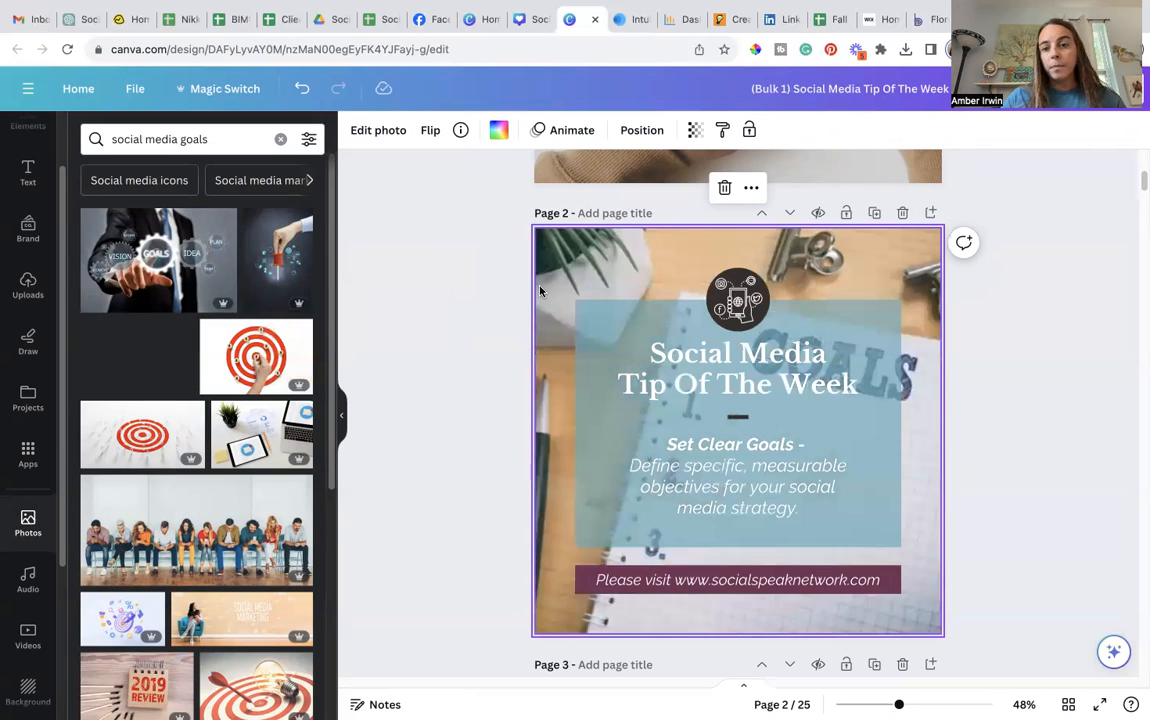
left_click_drag(262, 430, 540, 280)
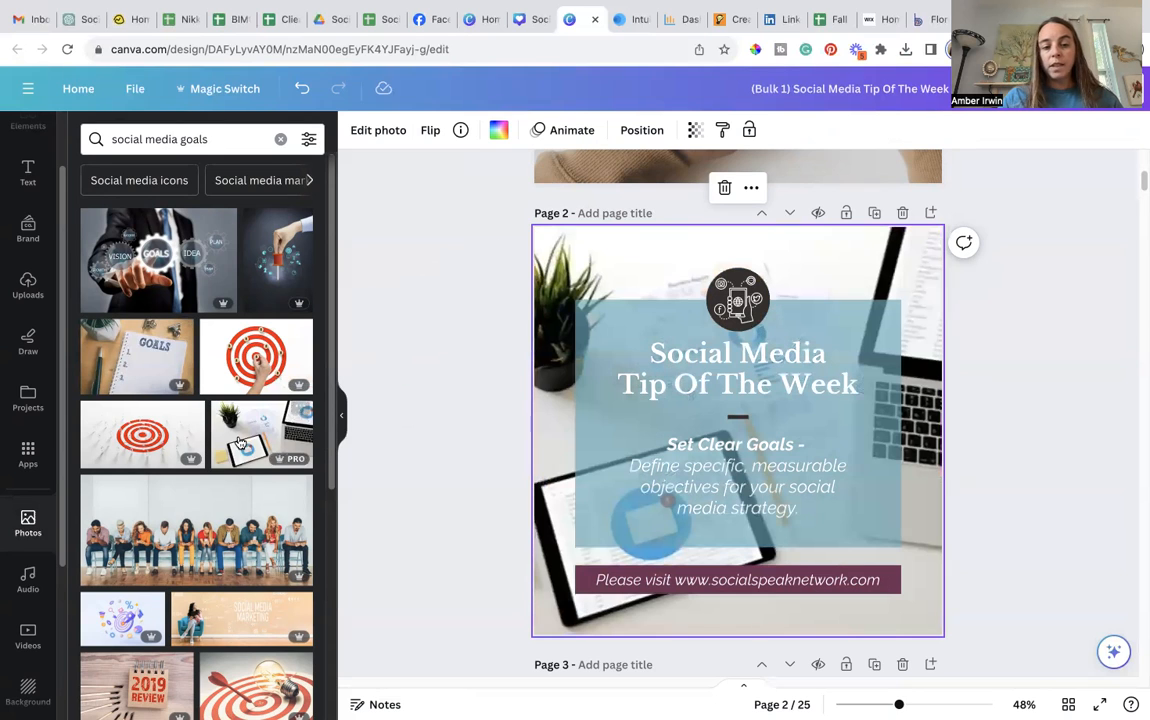
scroll(218, 499, "down", 2)
left_click_drag(240, 530, 540, 357)
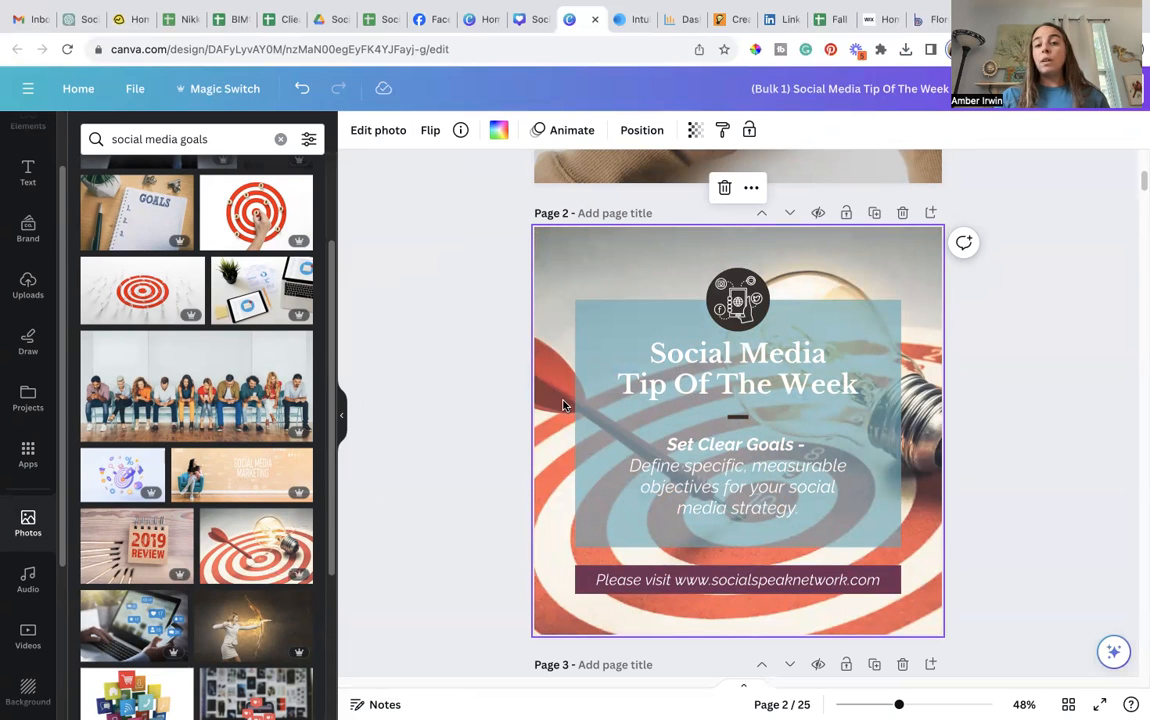
Select the "Quality Over Quantity" tip text box on page 3
scroll(570, 410, "down", 5)
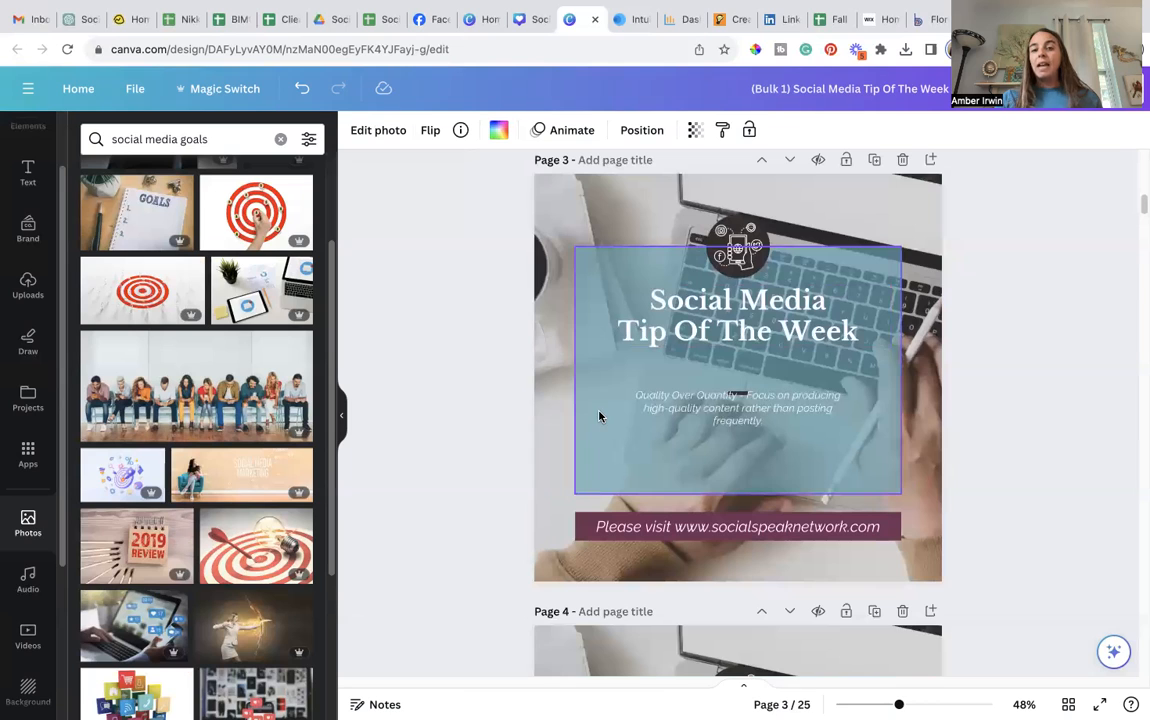
left_click(741, 410)
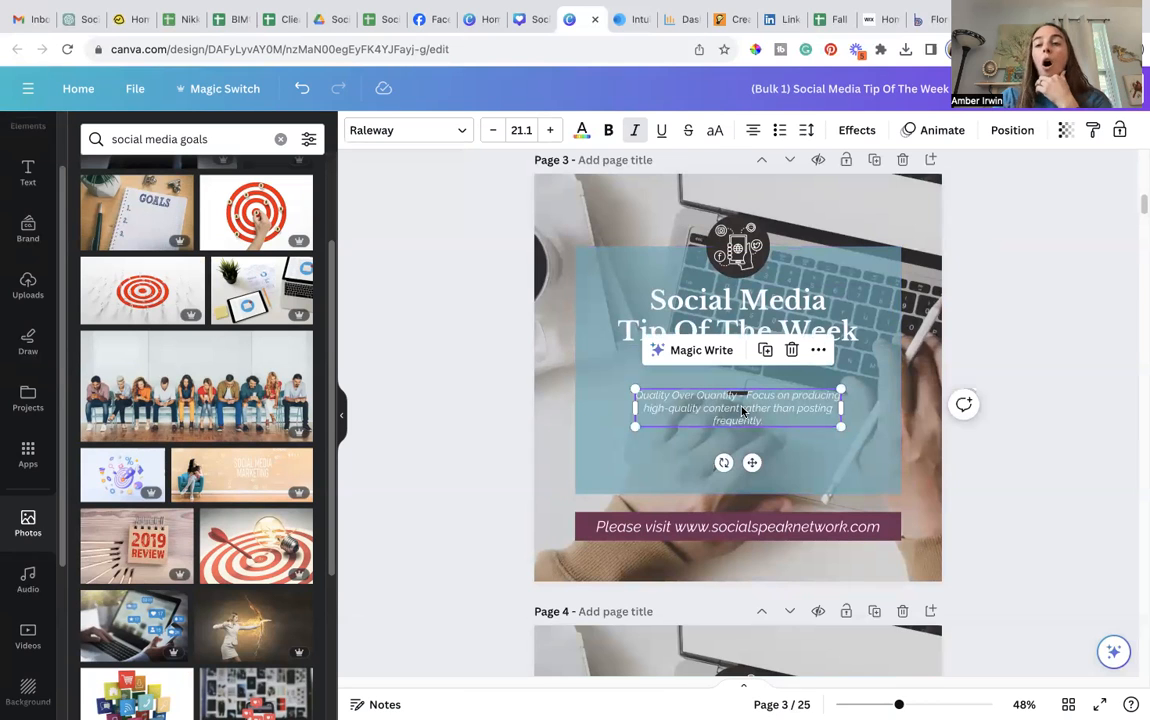